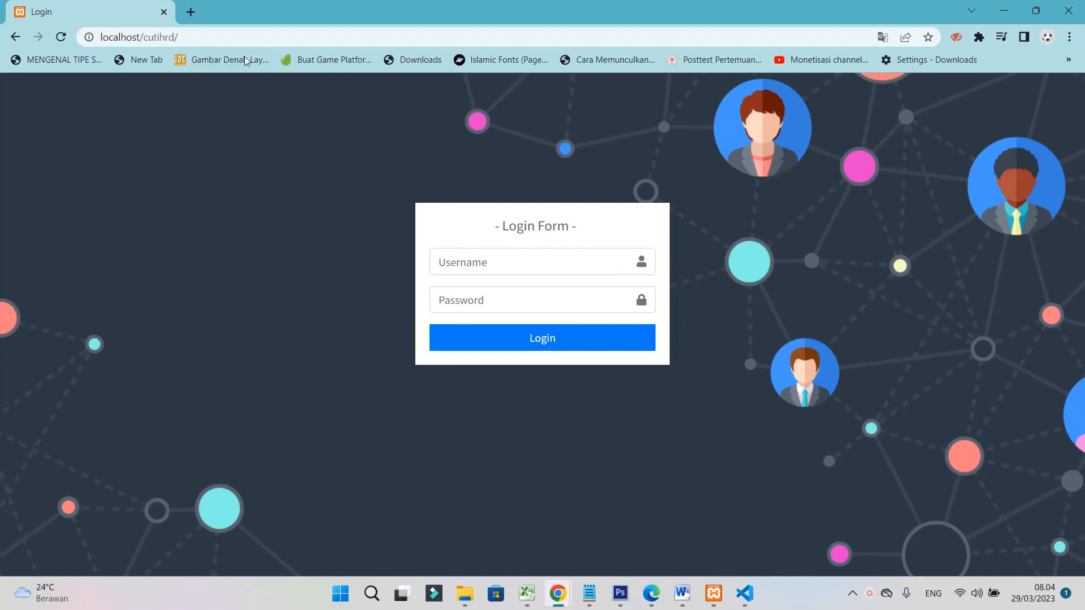
Log in with the saved admin username and the account password
left_click(525, 258)
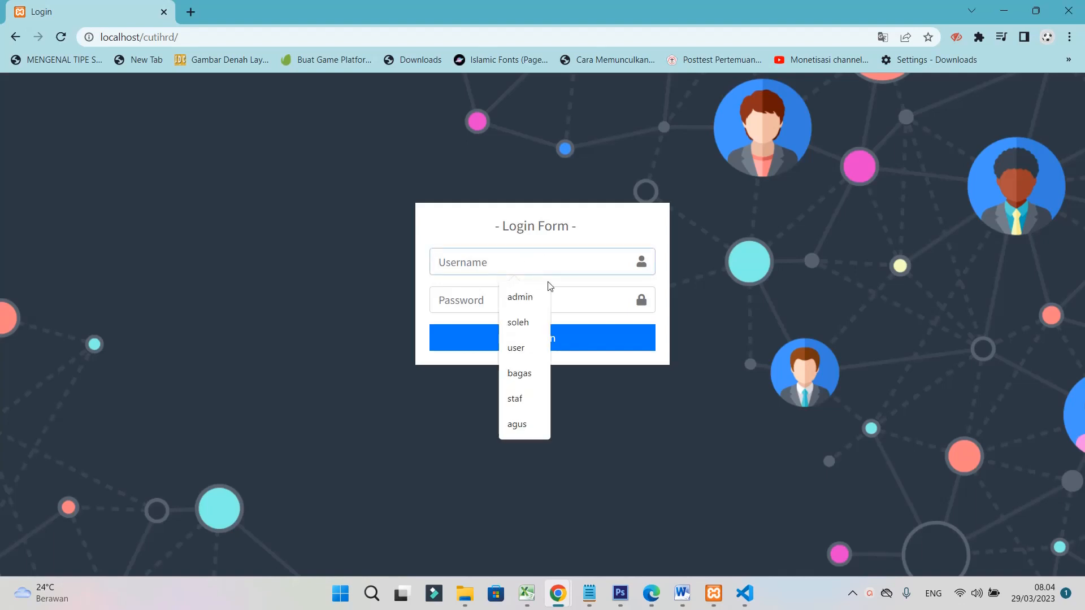
left_click(838, 275)
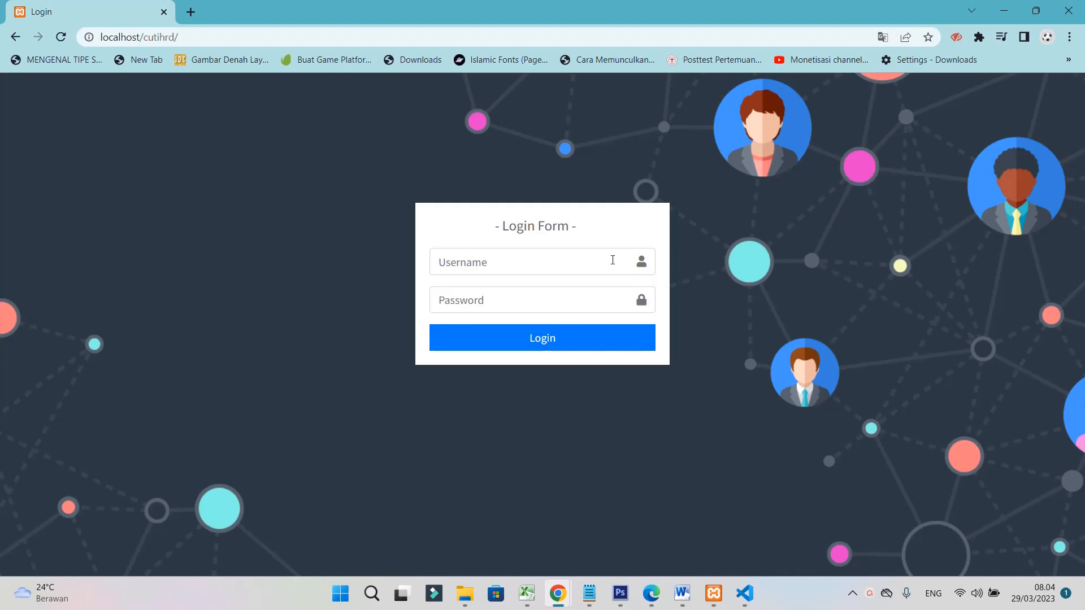
left_click(577, 264)
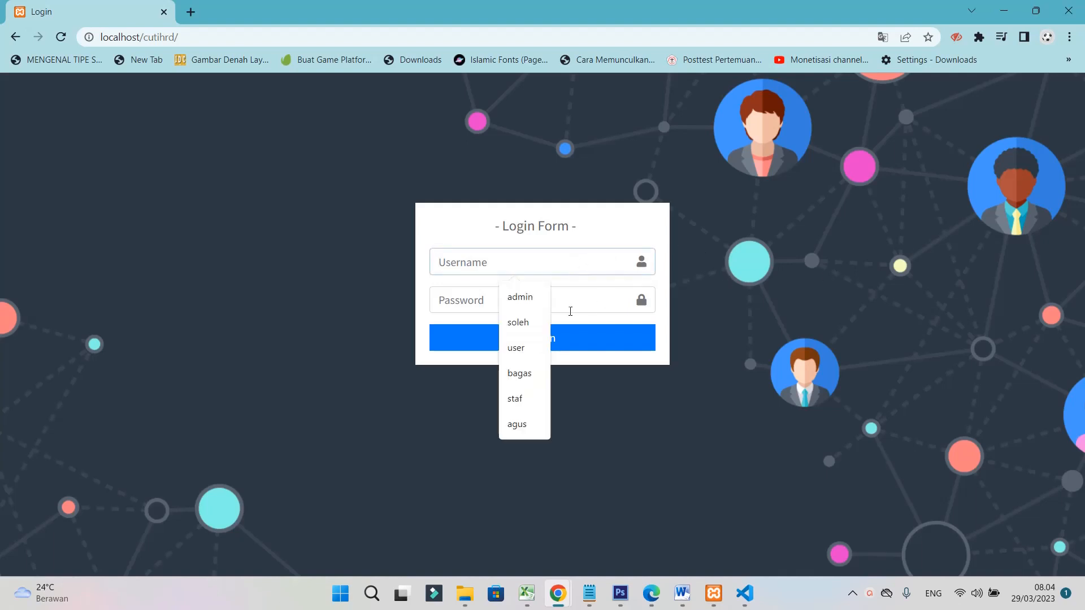
left_click(534, 299)
left_click(530, 299)
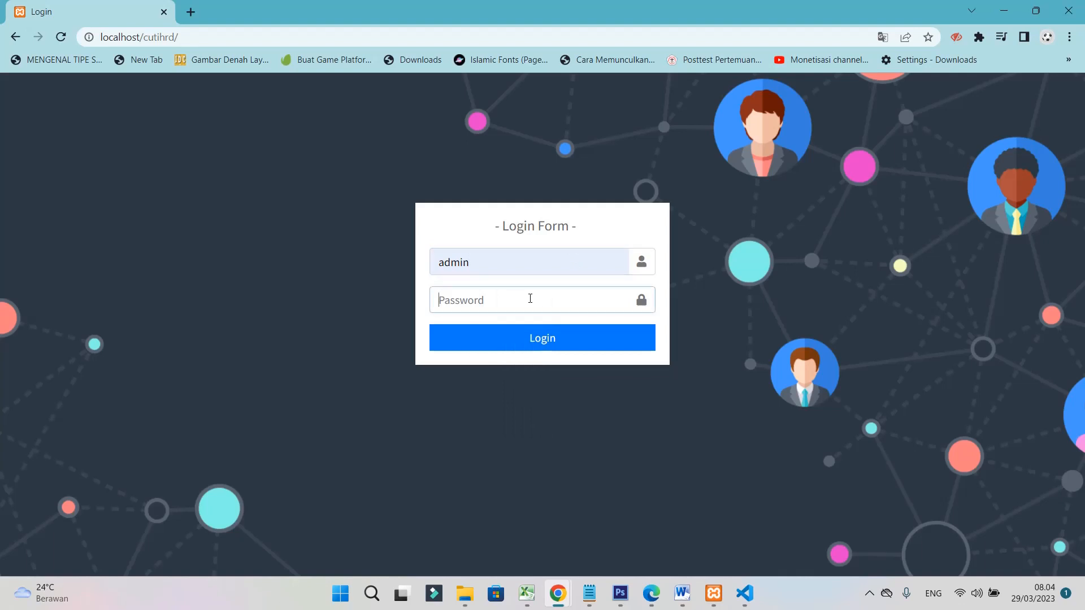
type("••")
left_click(560, 339)
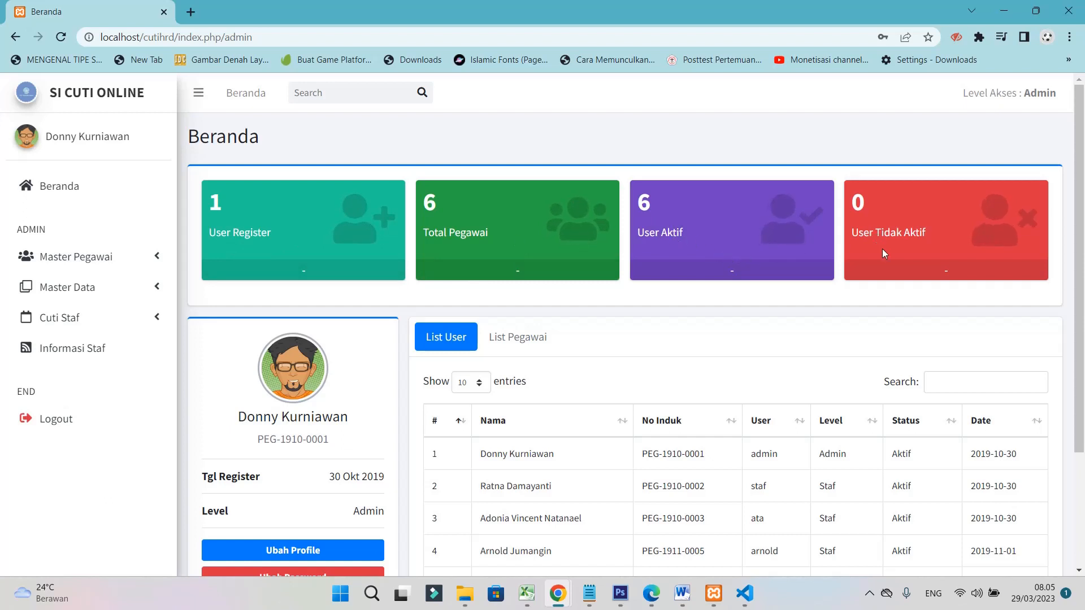
Preview the Ubah Profile and Ubah Password forms, then reopen Ubah Profile
scroll(601, 323, "down", 3)
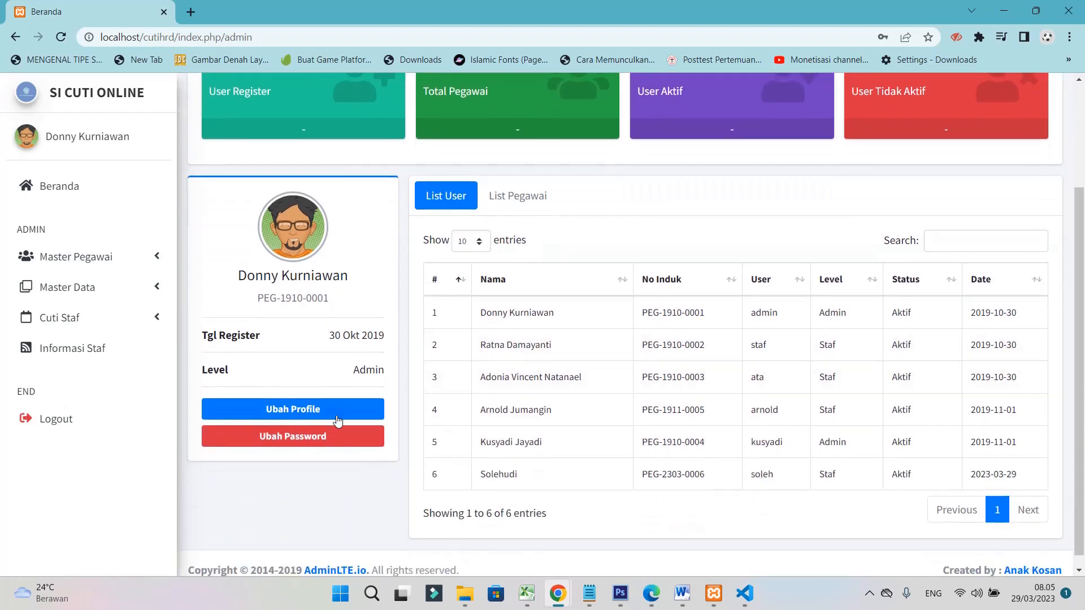
left_click(287, 413)
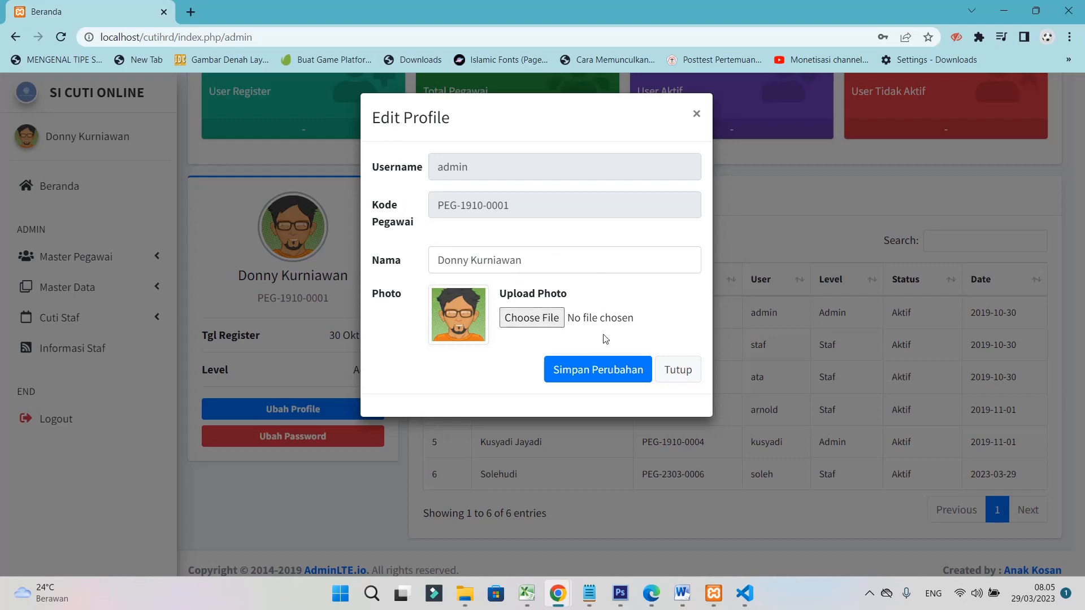
left_click(675, 377)
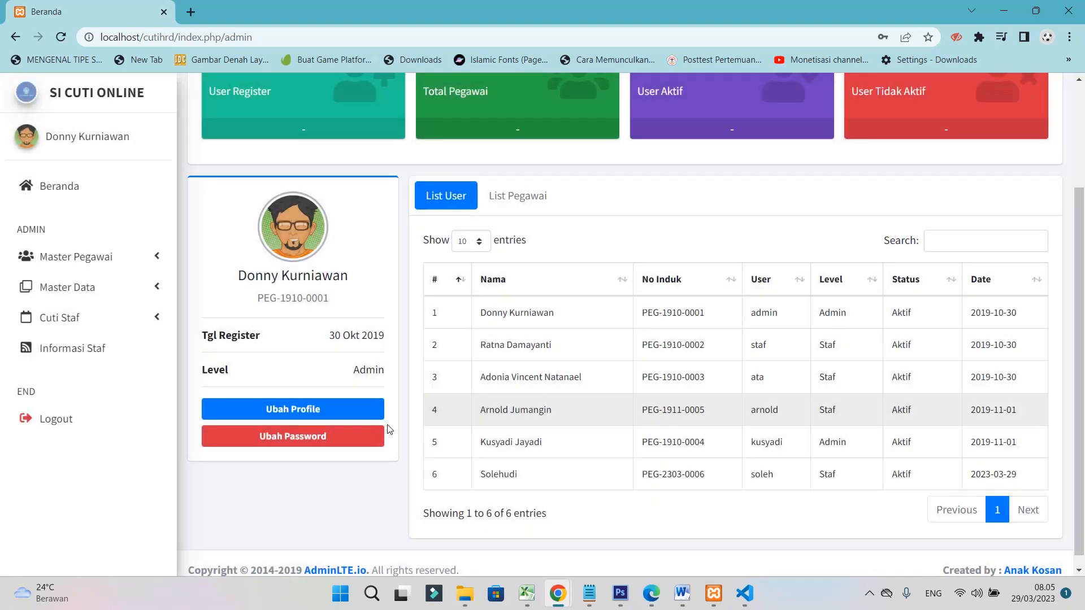
left_click(300, 442)
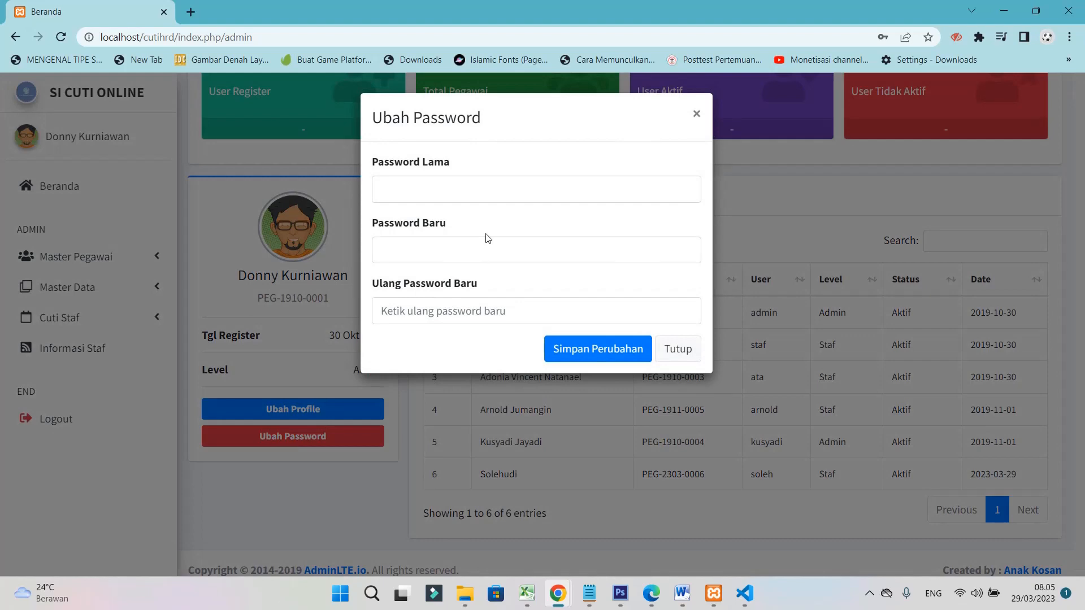
left_click(688, 353)
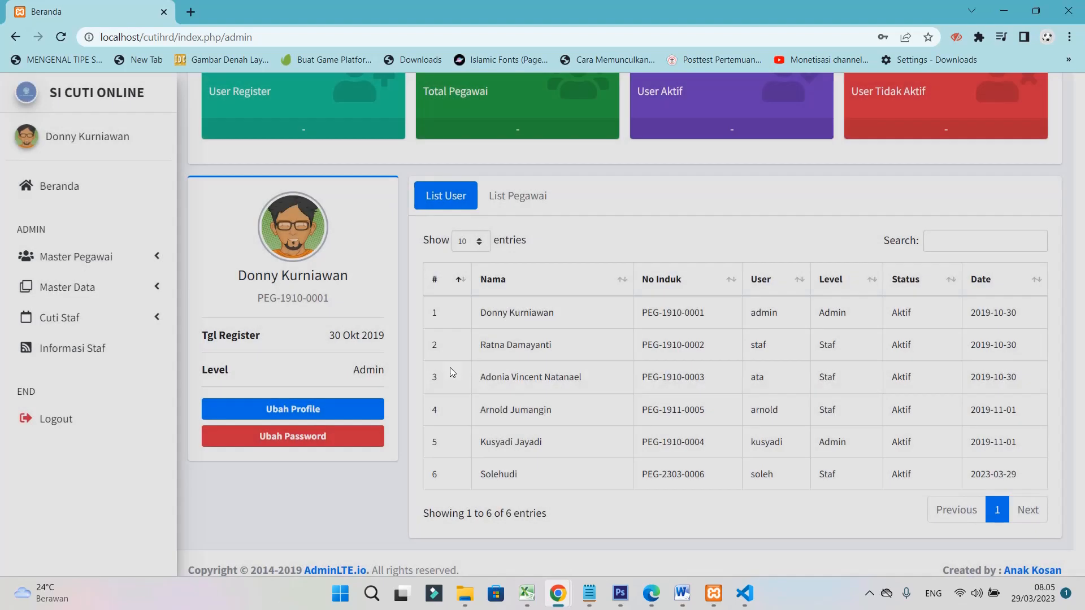
left_click(322, 409)
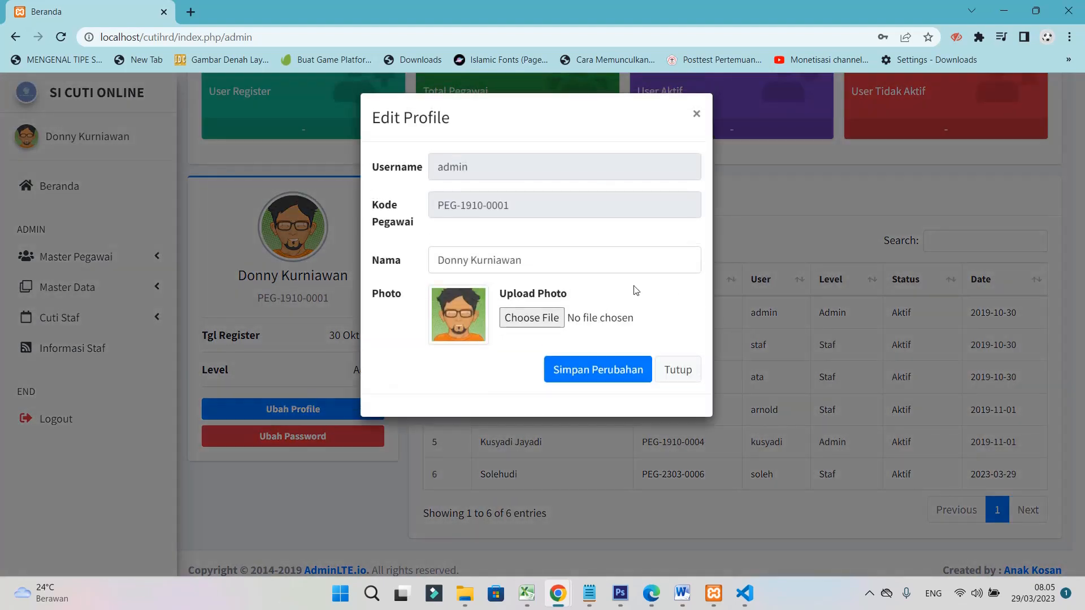
Choose avatar.png from Pictures as the admin's photo and save with Simpan Perubahan
left_click(539, 319)
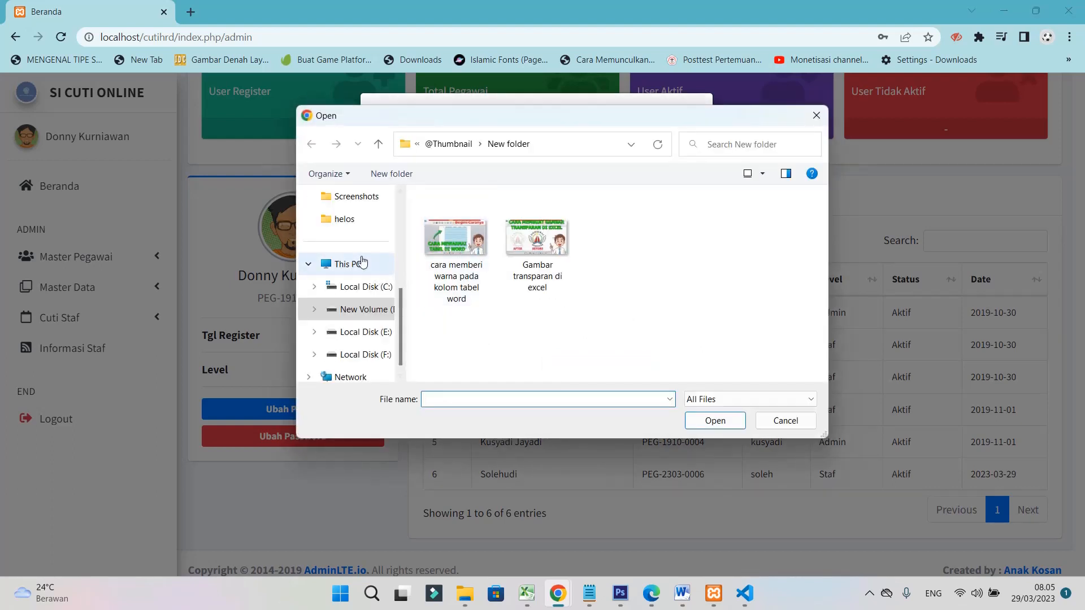
scroll(360, 260, "up", 5)
left_click(354, 248)
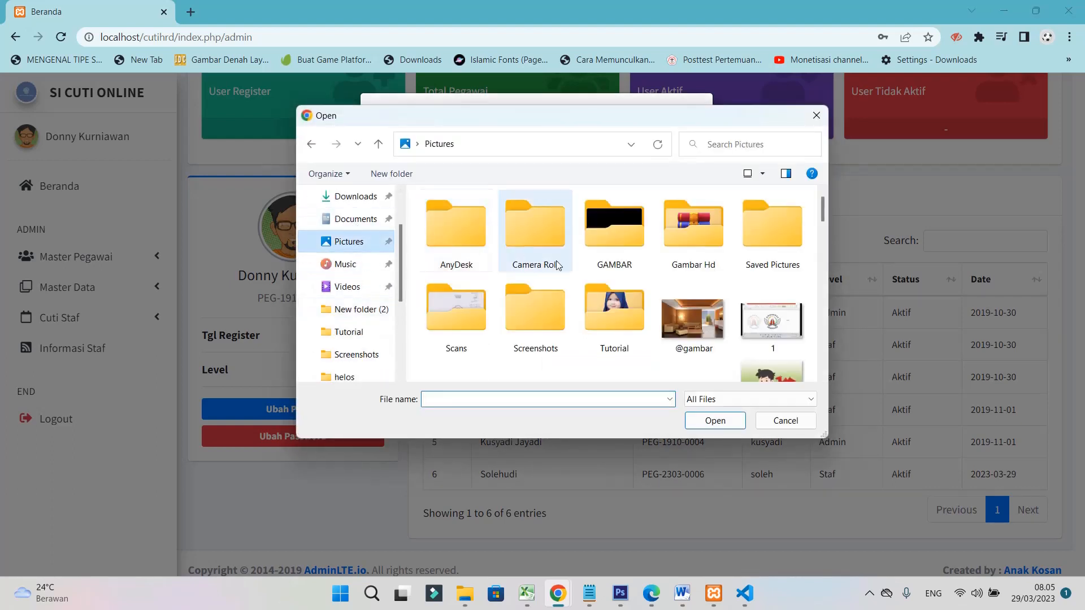
scroll(690, 305, "down", 5)
scroll(674, 303, "down", 2)
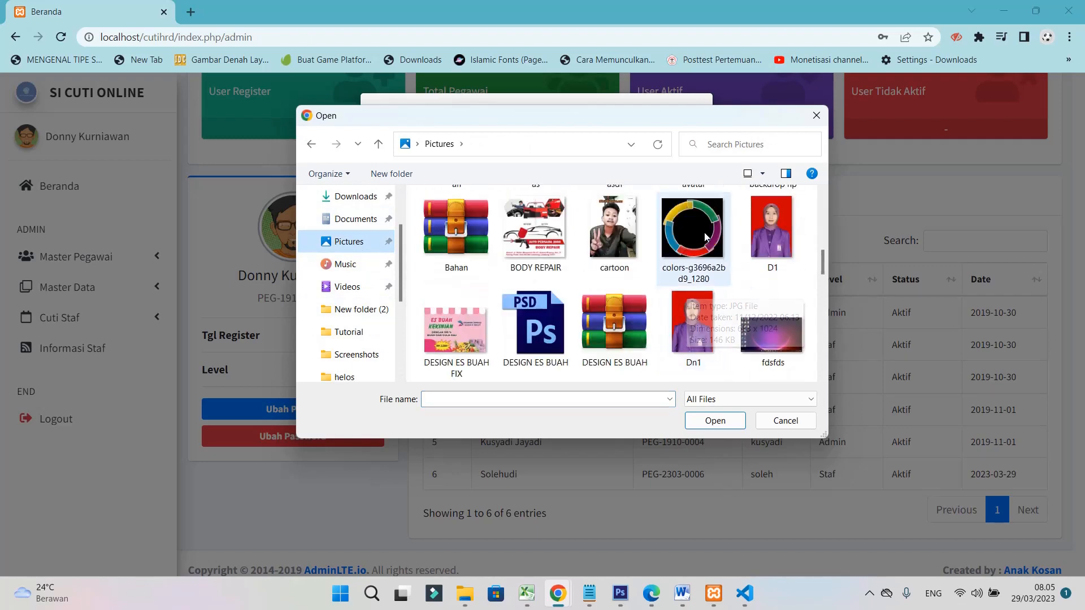
scroll(687, 302, "up", 3)
double_click(696, 301)
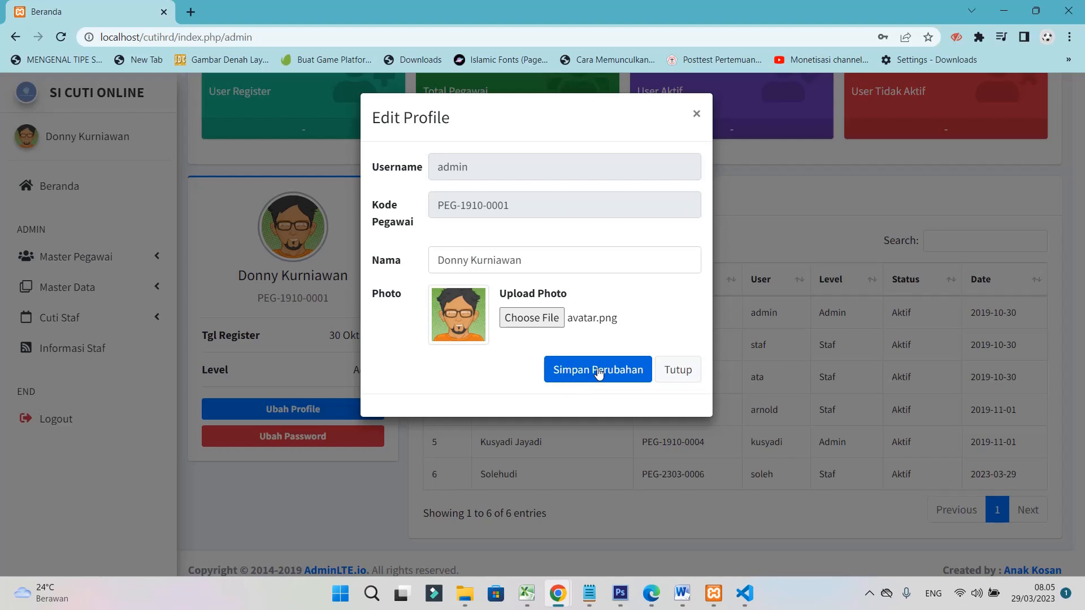
left_click(599, 370)
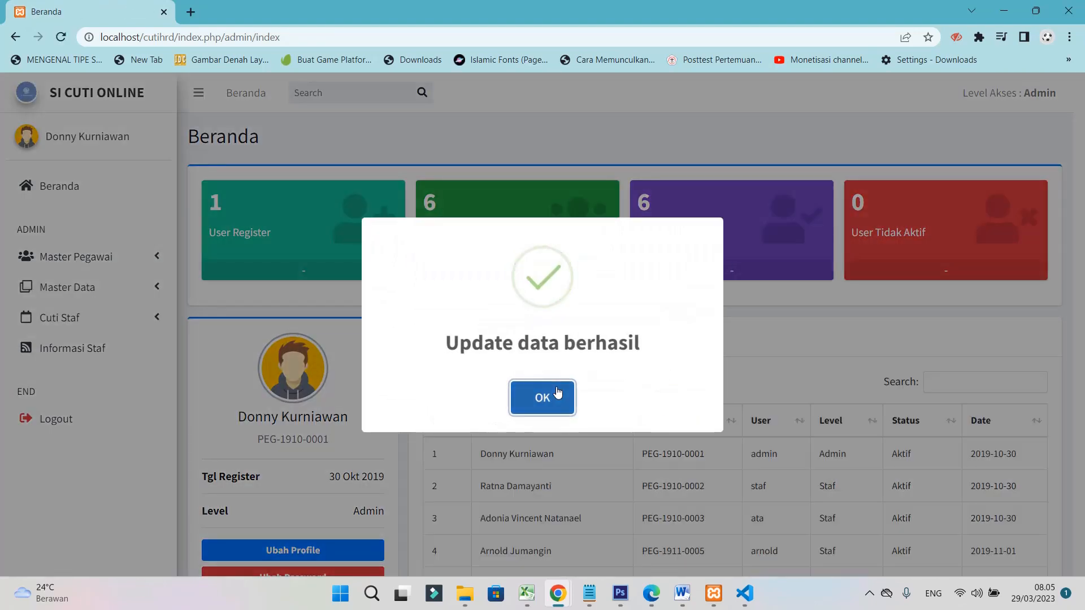
left_click(557, 394)
scroll(557, 394, "down", 3)
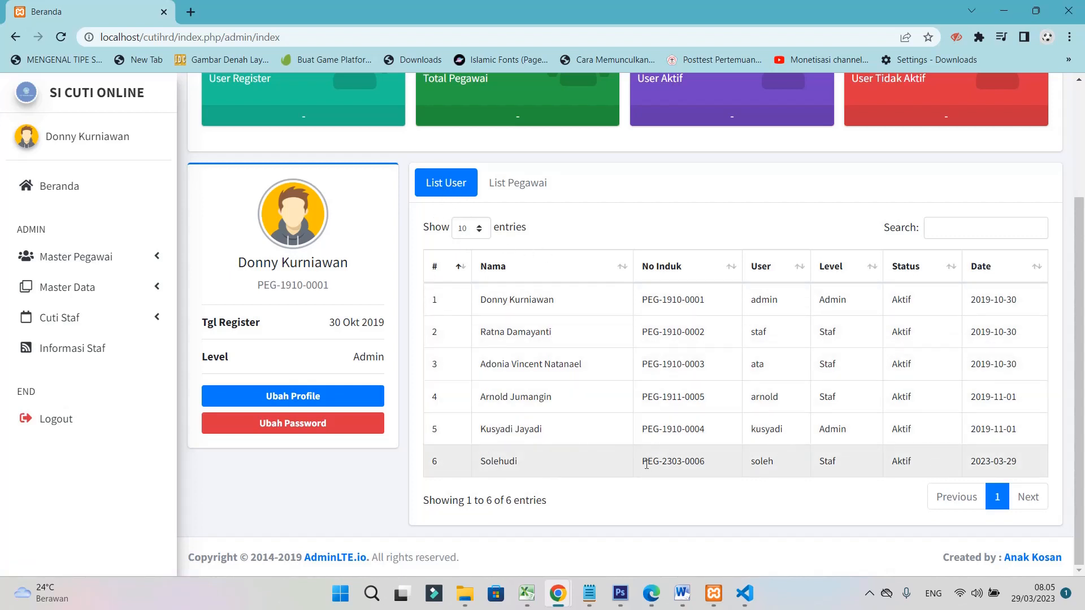
Show the dashboard's List Pegawai tab with 25 entries per page
left_click(525, 184)
scroll(763, 356, "down", 3)
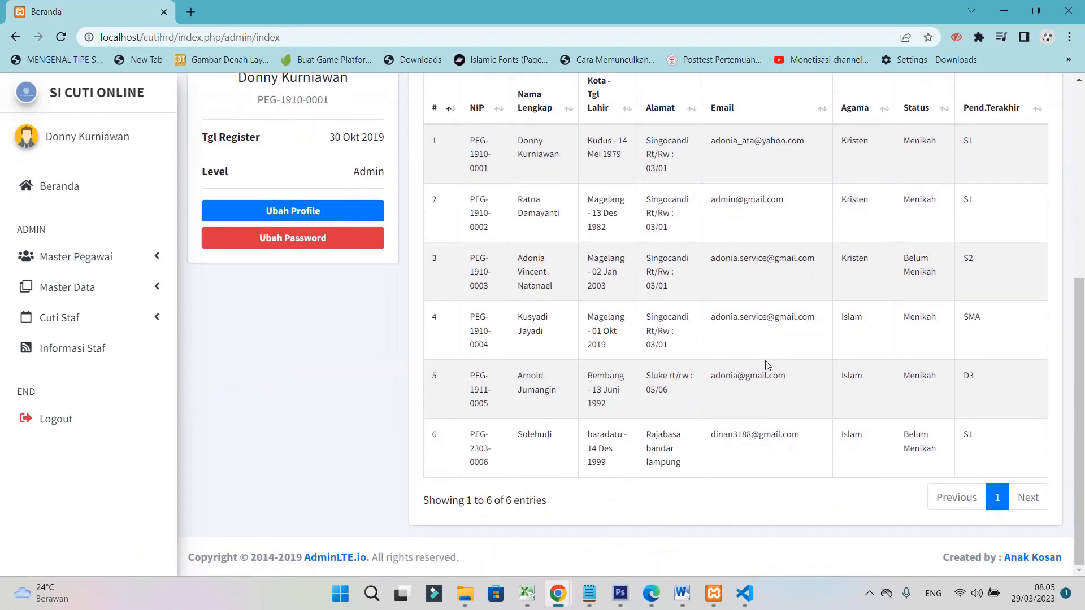
scroll(845, 349, "up", 3)
scroll(741, 364, "down", 3)
scroll(867, 463, "up", 6)
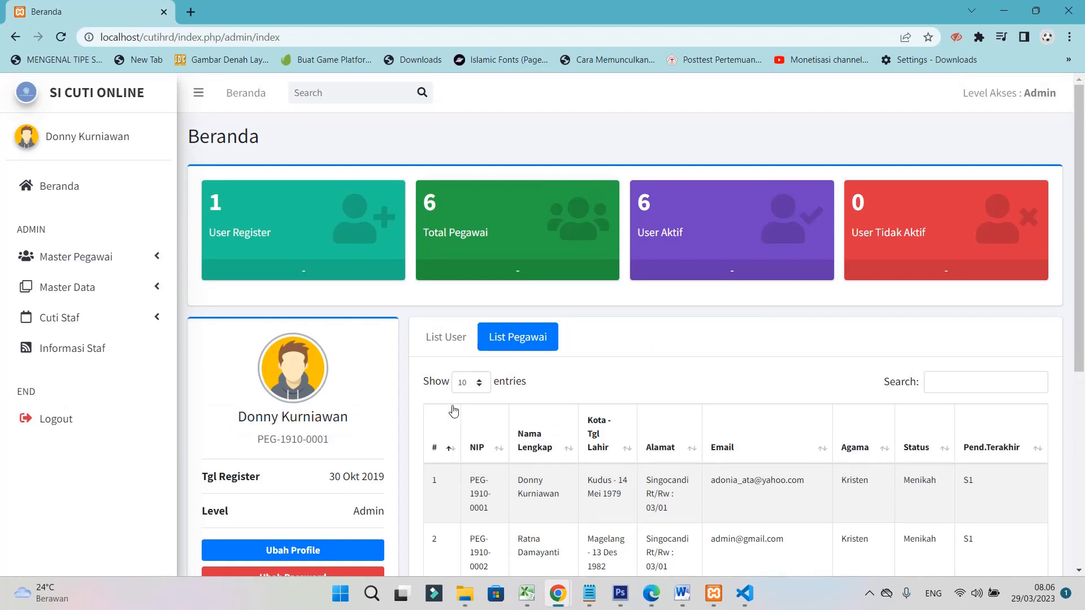
left_click(471, 382)
left_click(462, 412)
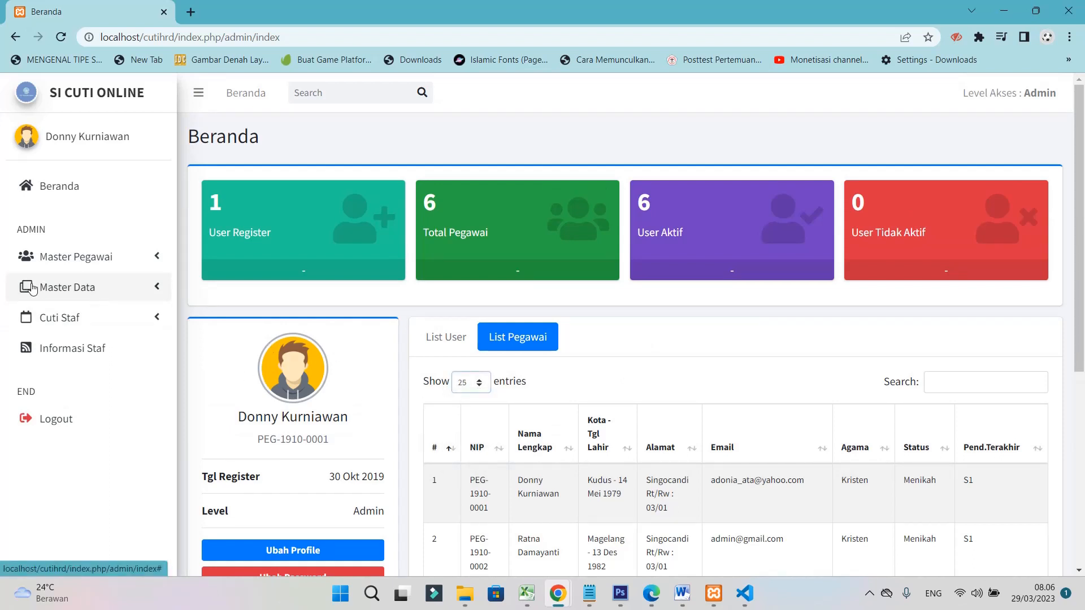
Go to Master Pegawai > List Pegawai in the sidebar
left_click(82, 262)
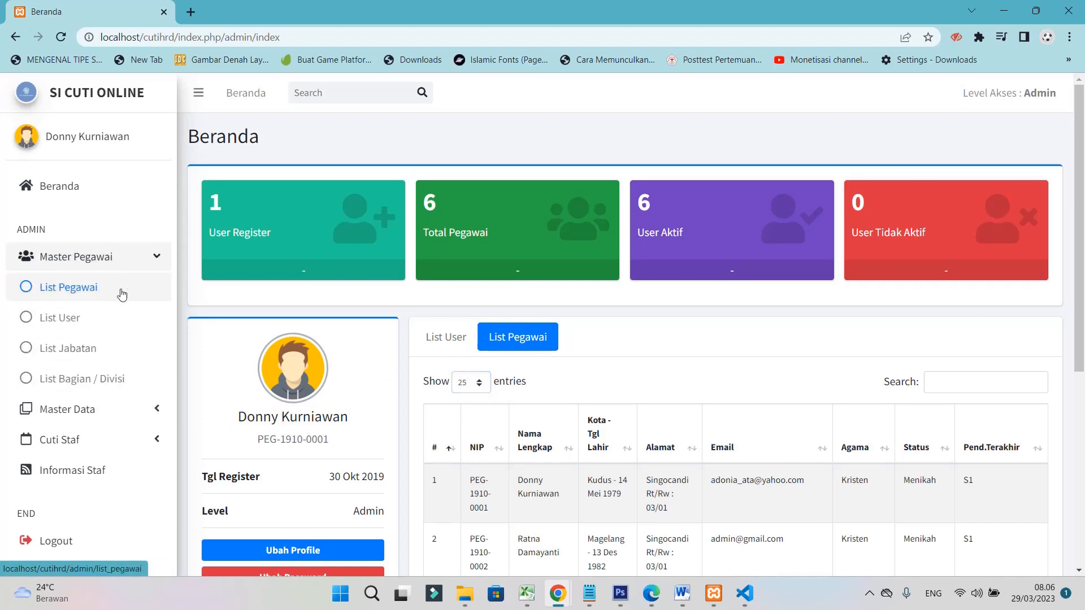
left_click(78, 289)
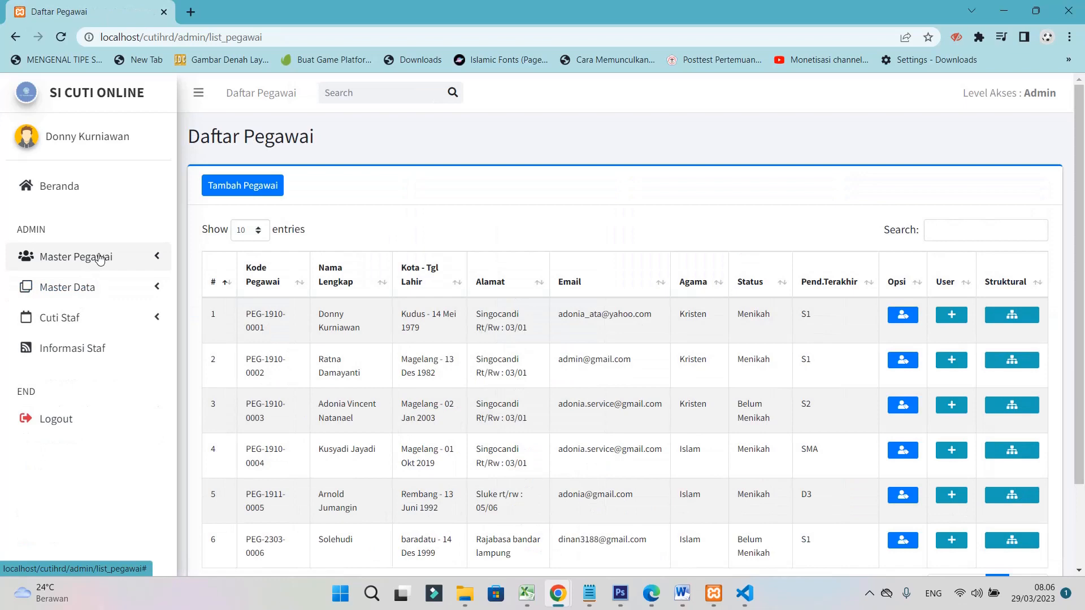
left_click(95, 258)
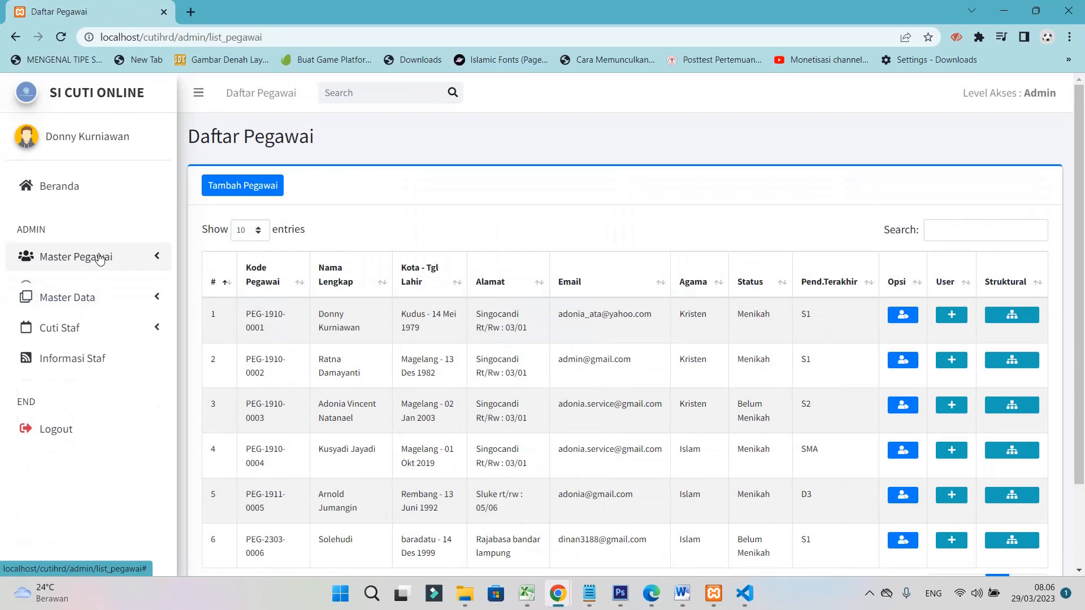
left_click(65, 325)
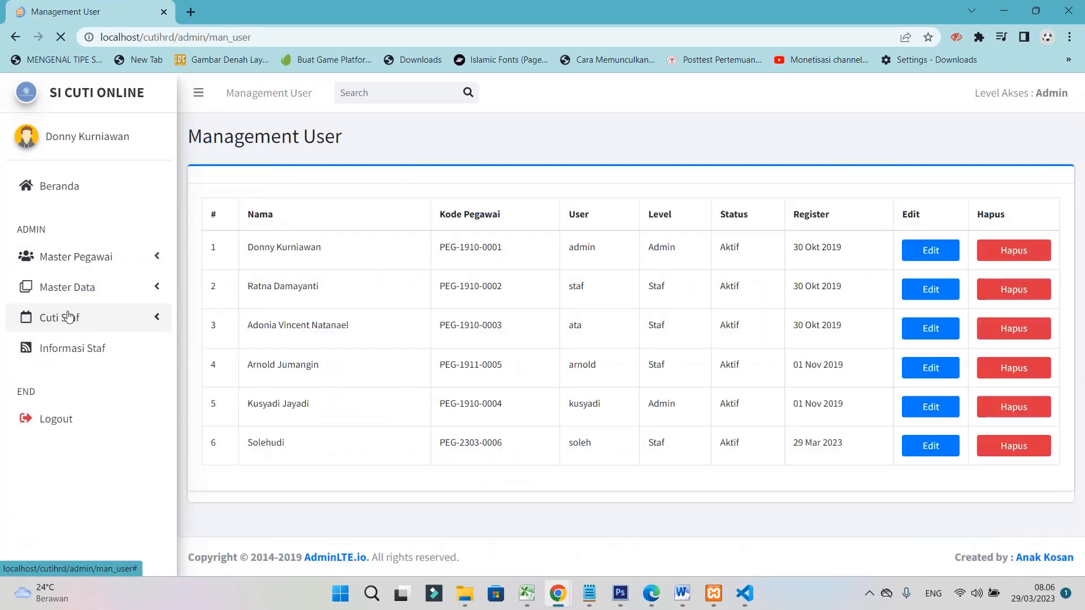
left_click(91, 264)
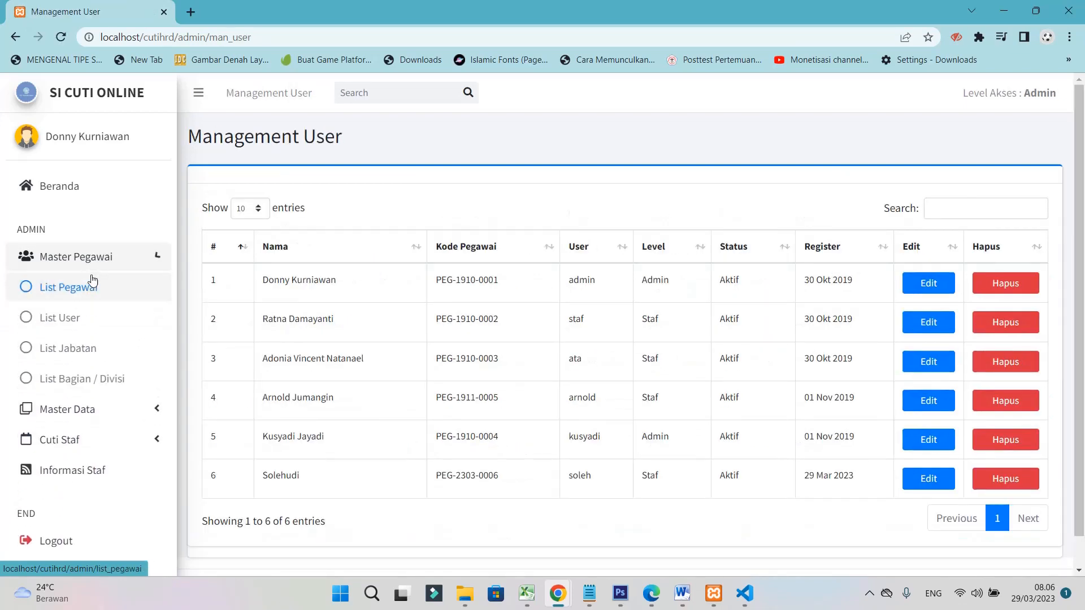
left_click(82, 287)
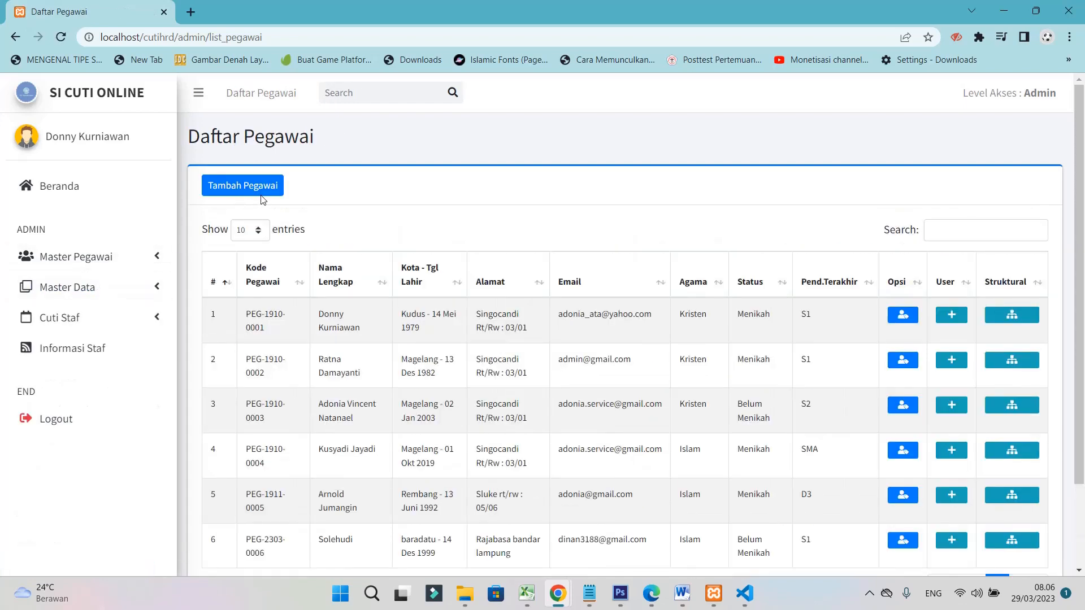
Start a new employee with full name, gender Pria, birth date and current address
left_click(257, 191)
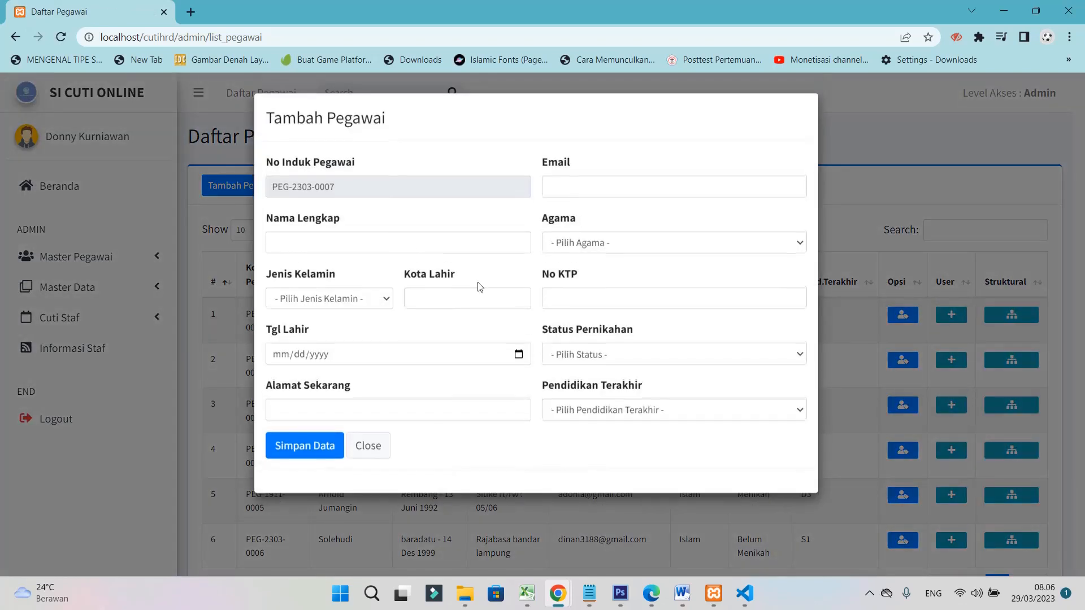
left_click(308, 238)
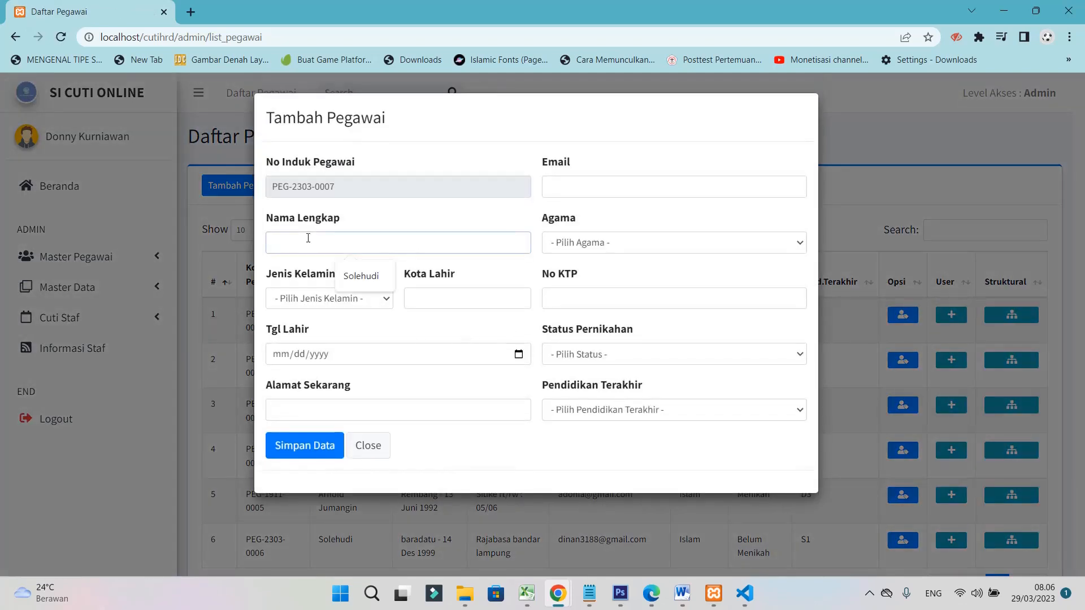
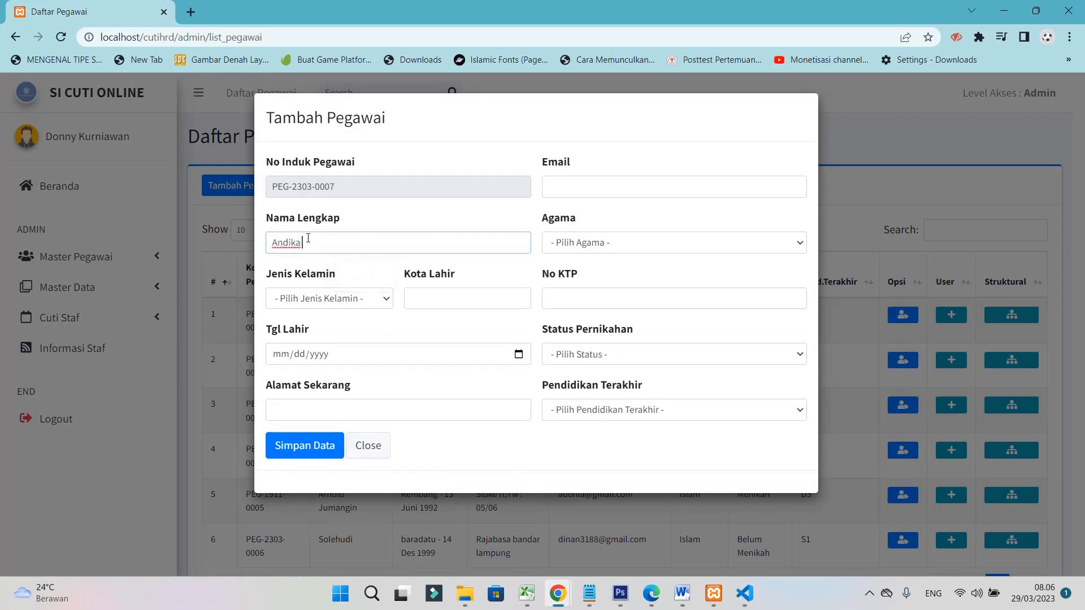
left_click(339, 298)
left_click(339, 328)
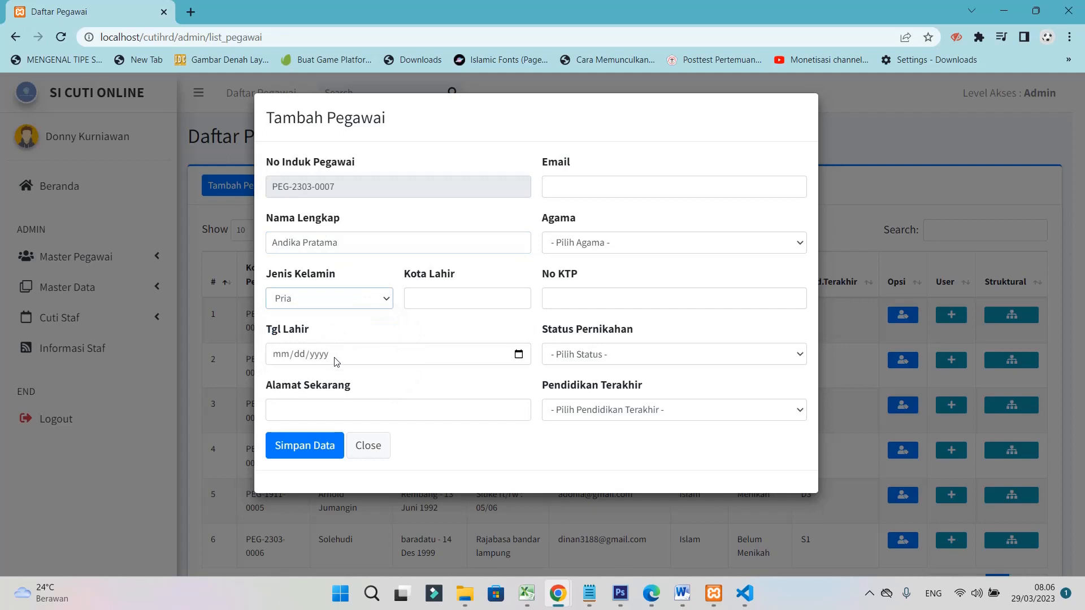
left_click(519, 354)
left_click(477, 363)
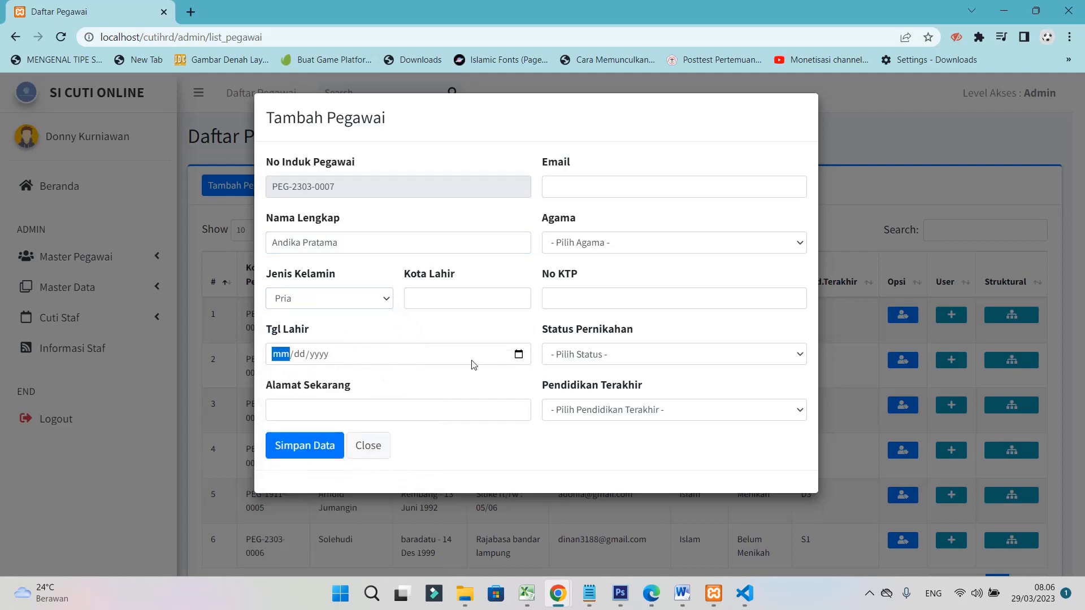
type("12/0")
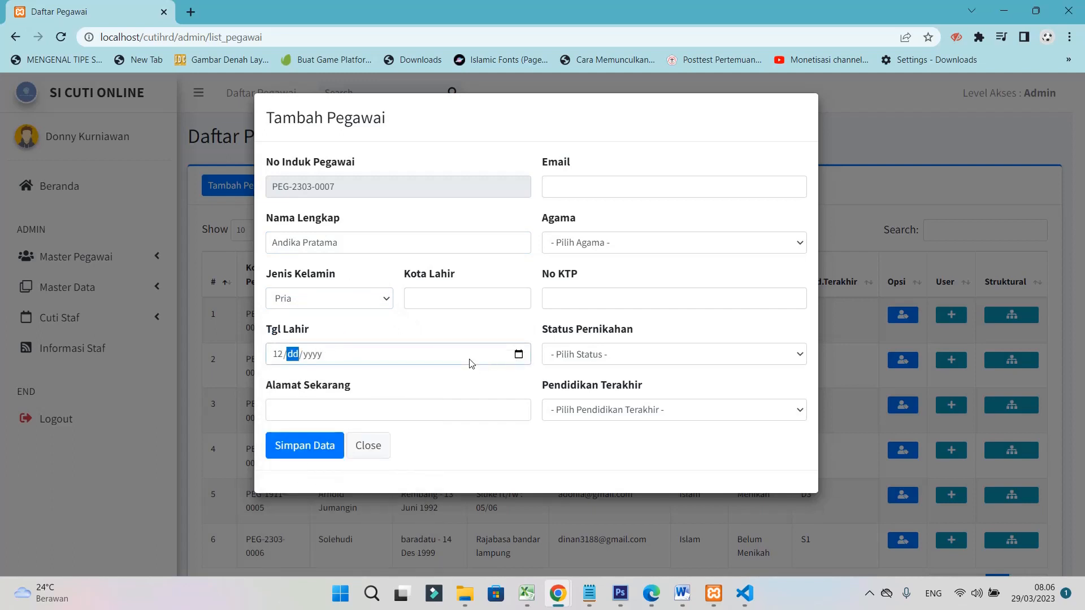
type("3")
key("Tab")
type("20")
left_click(362, 417)
type("Metro")
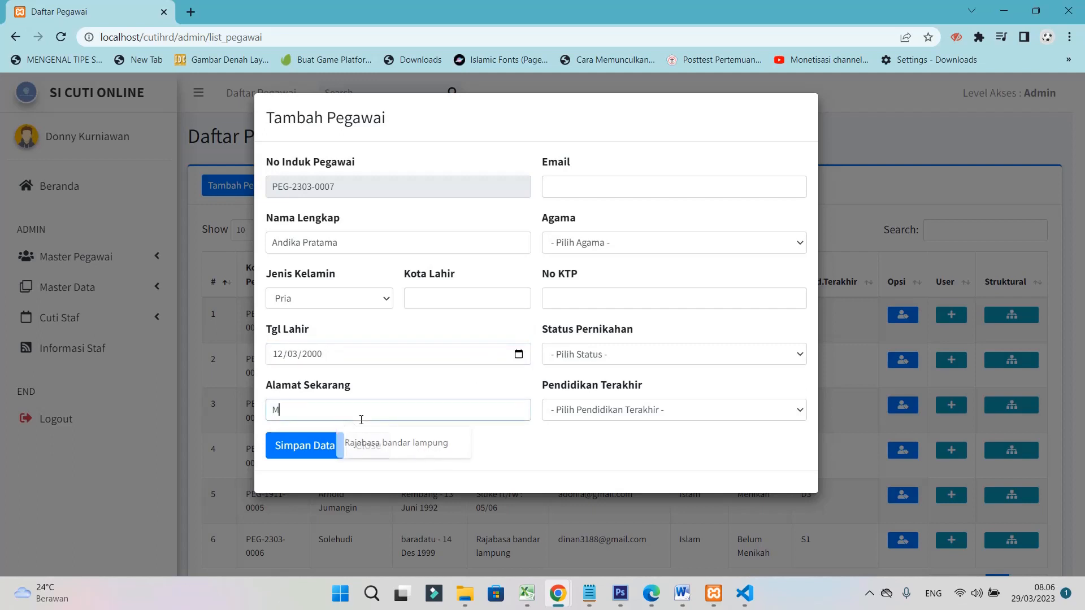
Fill in e-mail, religion Islam, ID card number, status Belum Menikah and education S1
left_click(603, 187)
left_click(661, 347)
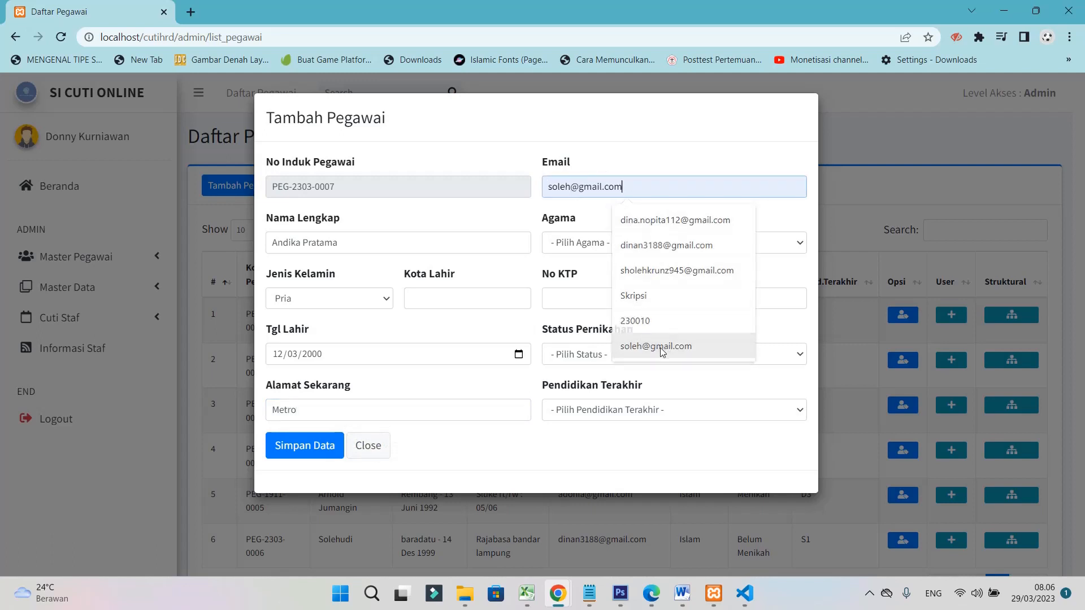
left_click(602, 242)
left_click(590, 271)
left_click(595, 297)
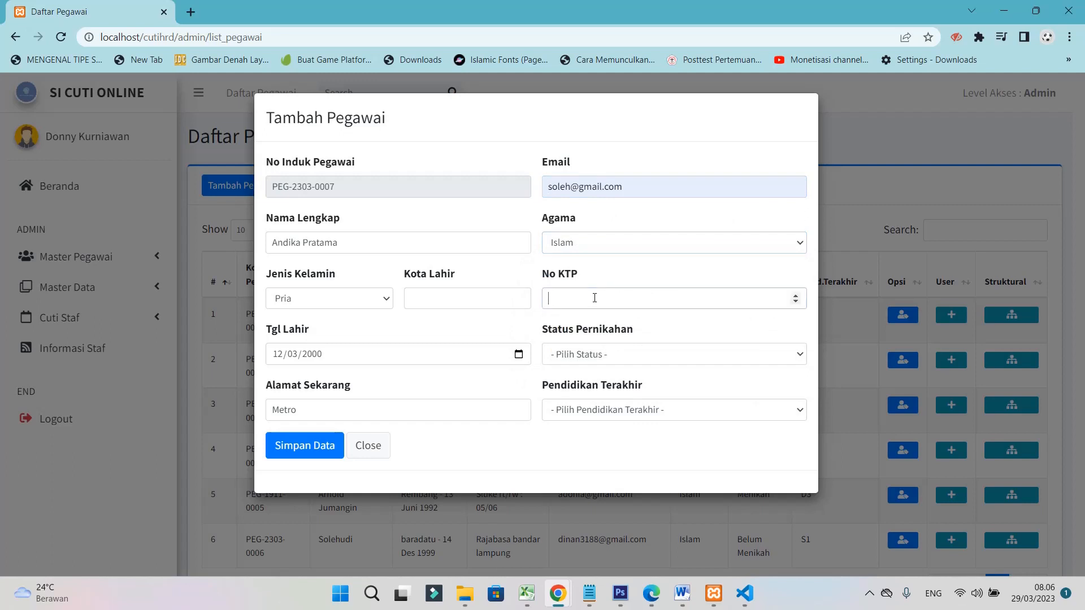
left_click(587, 349)
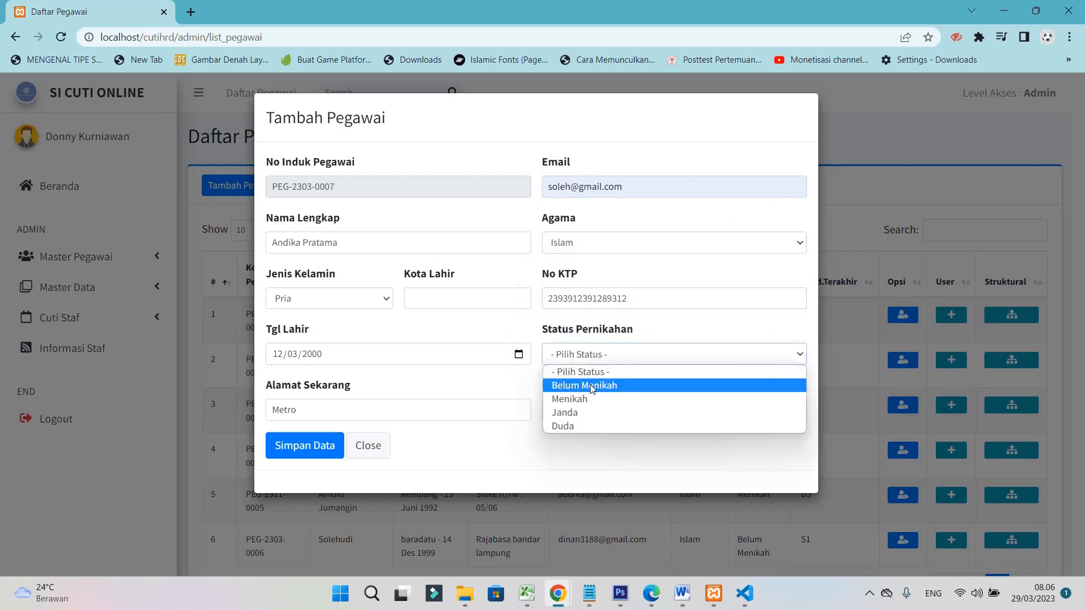
left_click(595, 386)
left_click(599, 412)
left_click(575, 508)
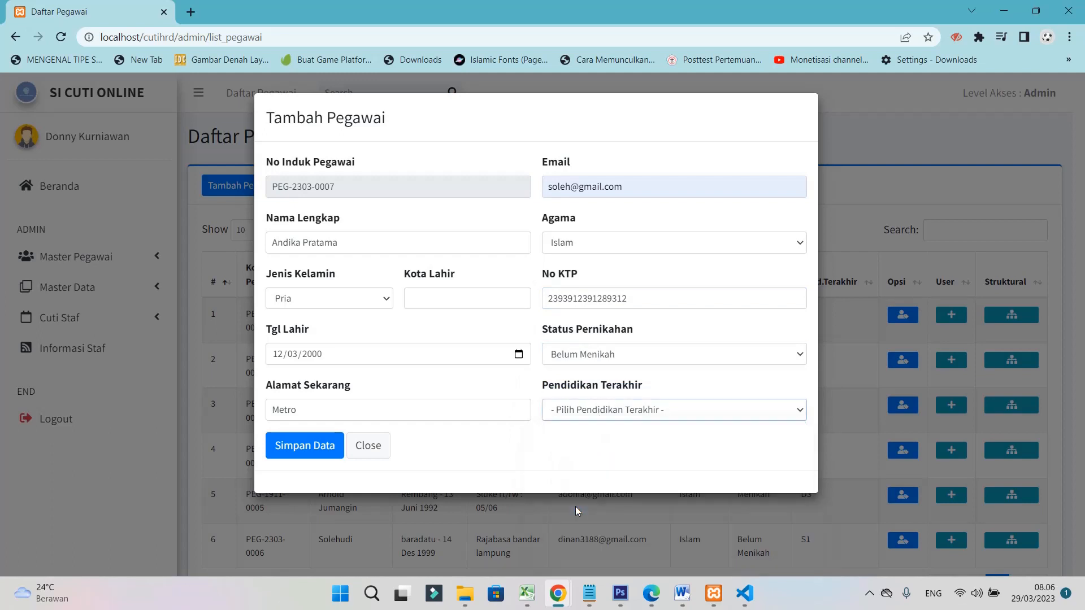
Enter Lampung as the birth city and save the employee record
left_click(328, 446)
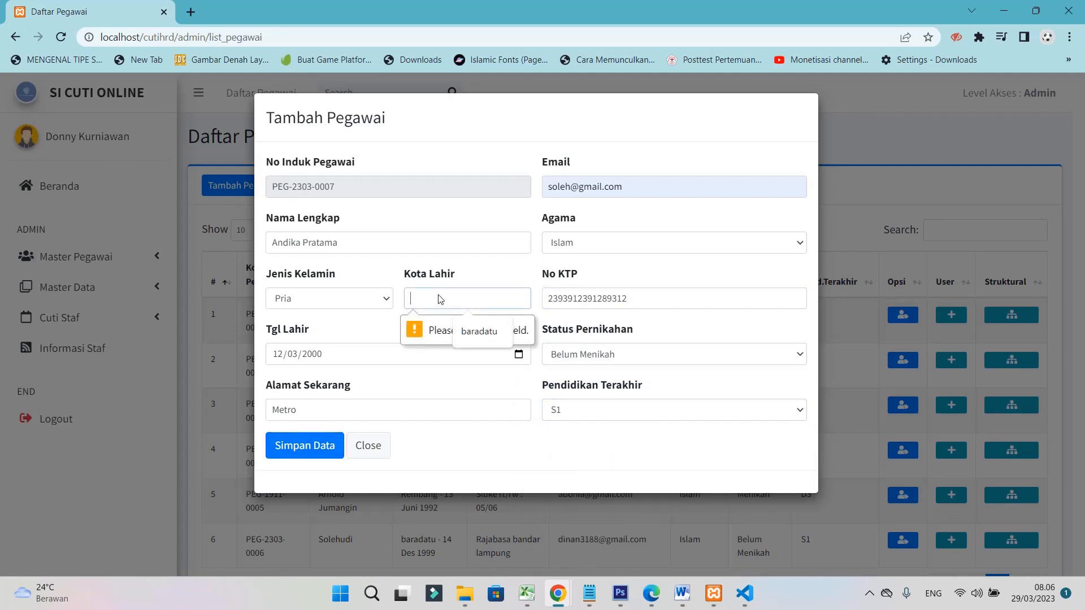
type("Lampung")
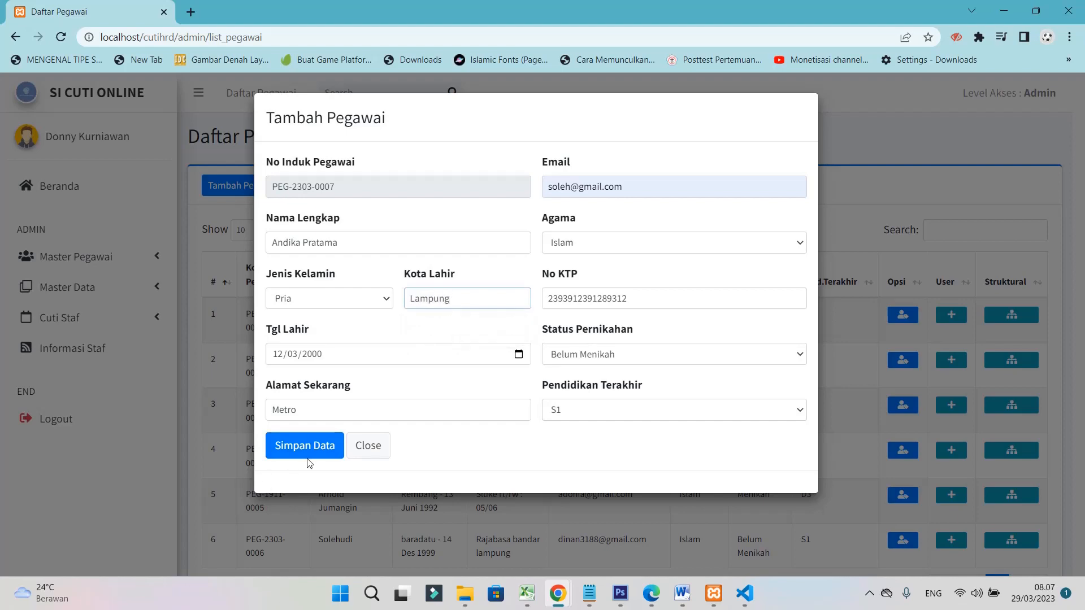
left_click(308, 457)
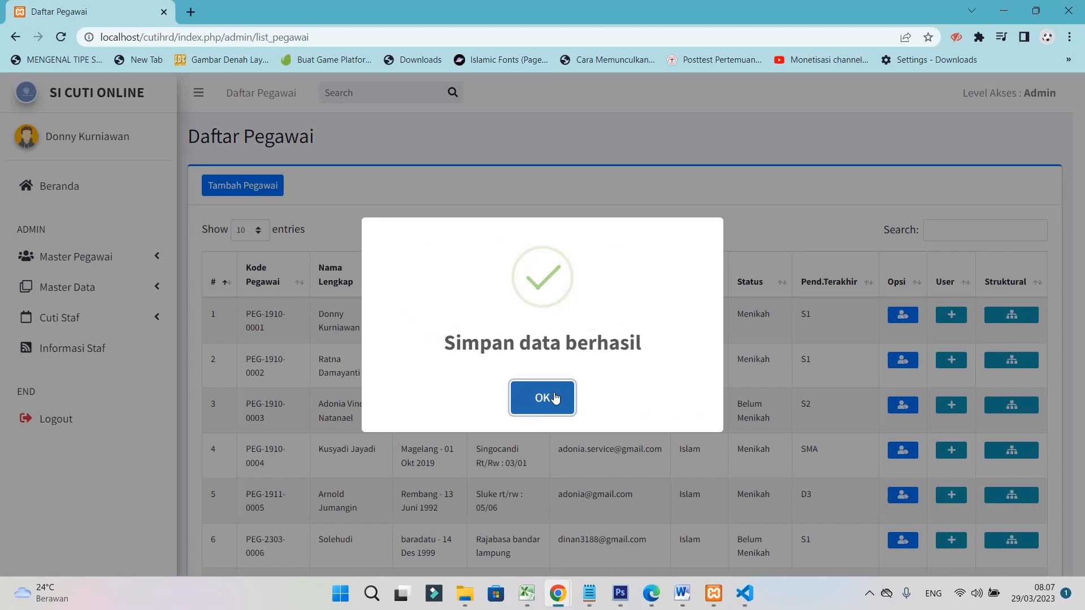
Dismiss the save confirmation and scroll through the updated employee list
left_click(543, 398)
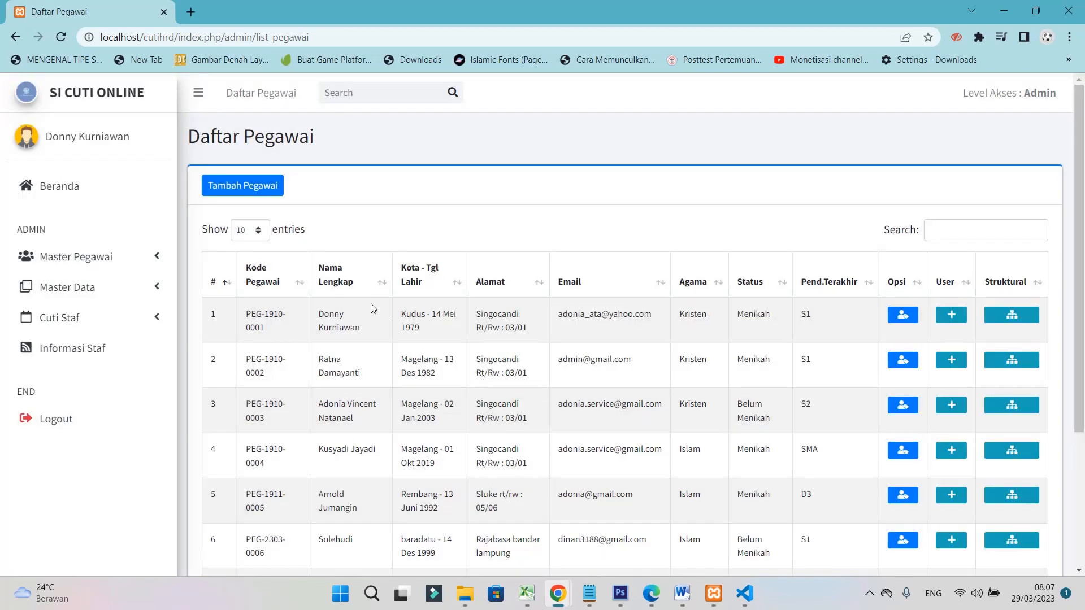
scroll(351, 315, "down", 3)
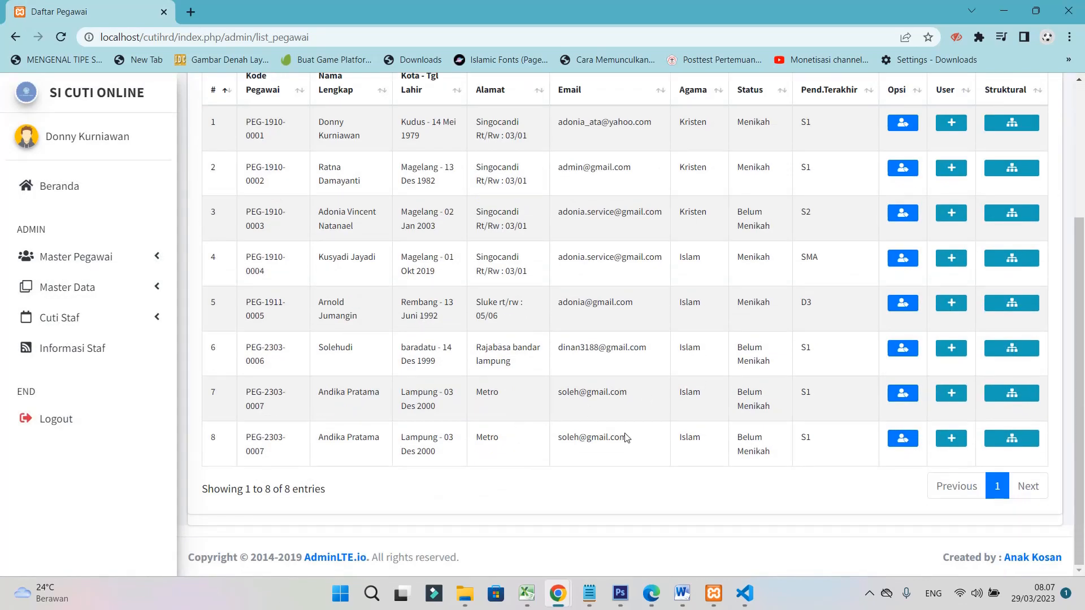
scroll(492, 289, "up", 3)
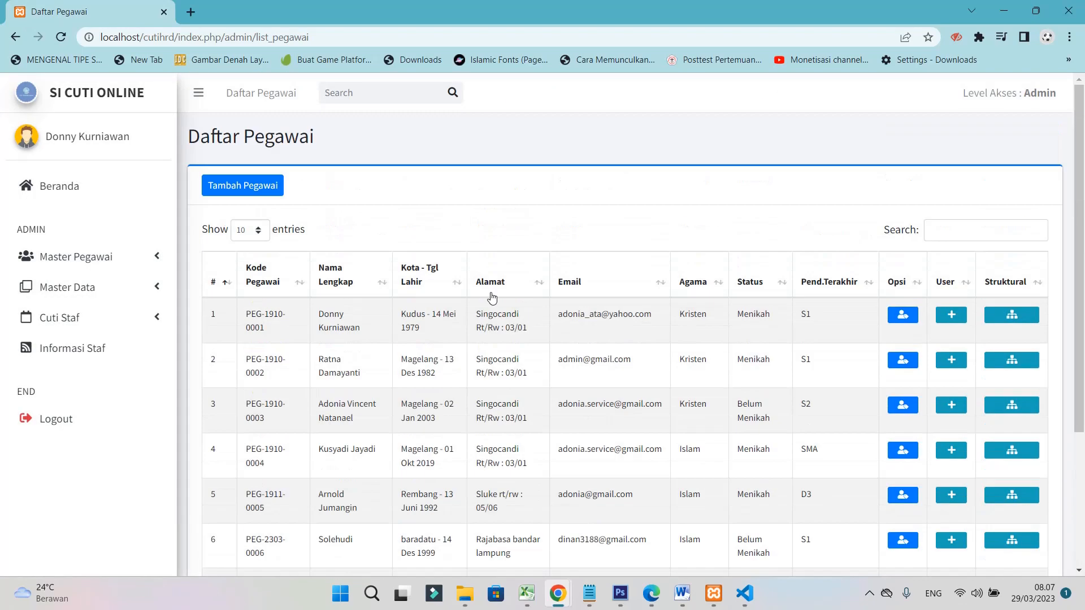
scroll(493, 297, "down", 3)
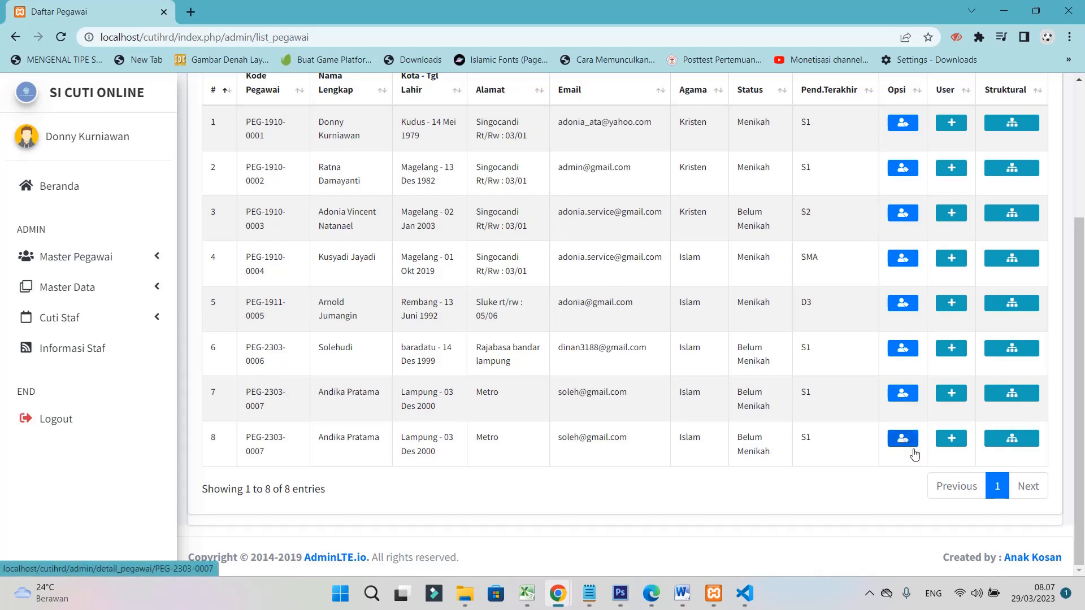
scroll(911, 448, "up", 3)
scroll(903, 448, "down", 3)
Review row 8's employee details and family data, then return to the list
left_click(901, 440)
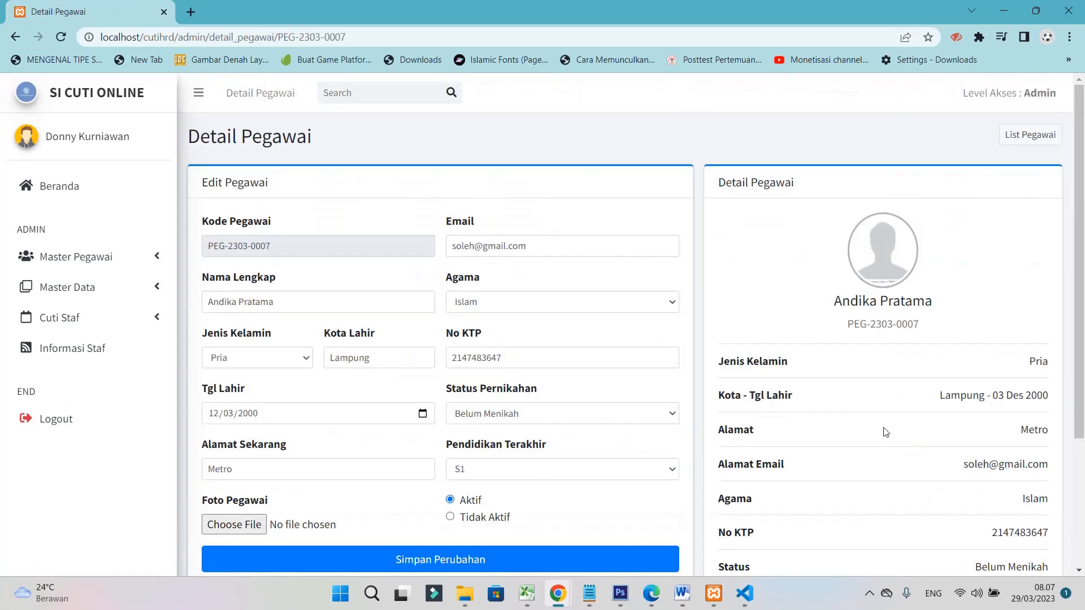
scroll(633, 387, "down", 3)
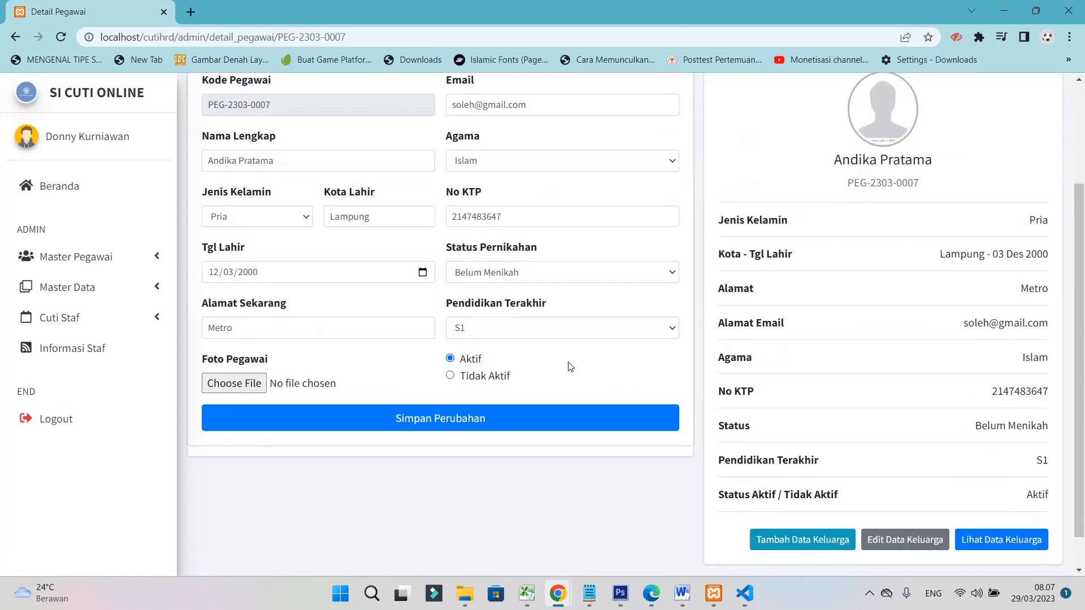
scroll(570, 366, "down", 1)
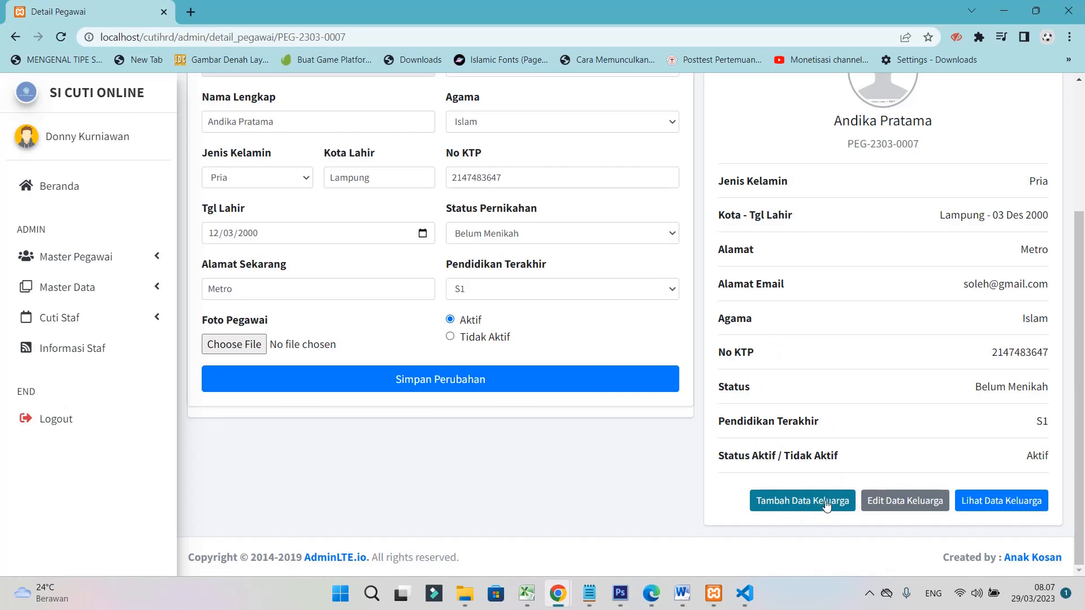
left_click(1001, 501)
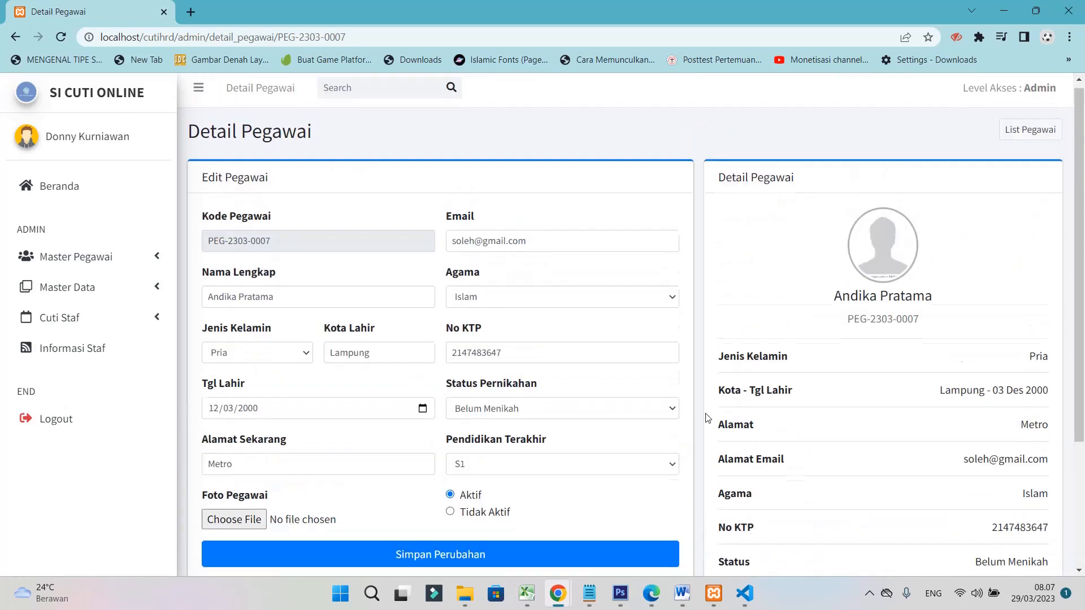
scroll(721, 406, "down", 2)
scroll(722, 406, "down", 1)
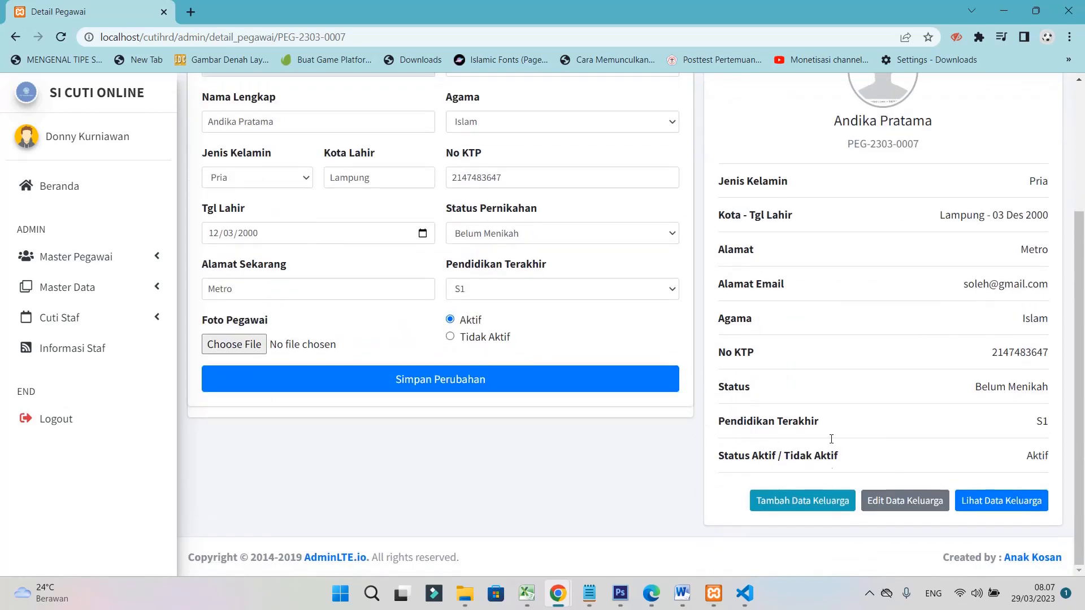
scroll(368, 410, "up", 3)
scroll(243, 384, "down", 3)
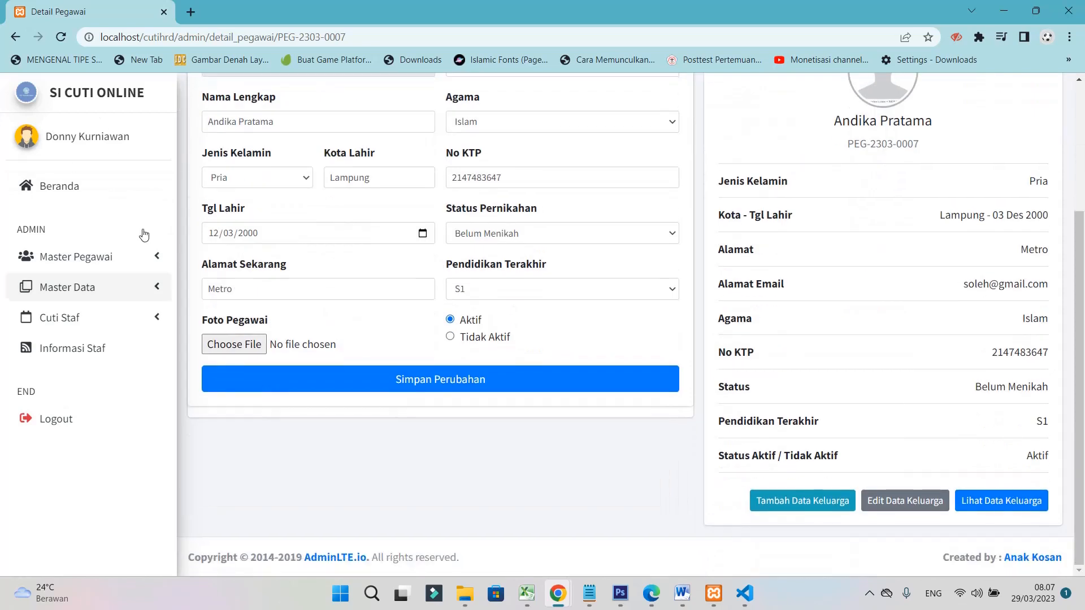
scroll(264, 296, "up", 3)
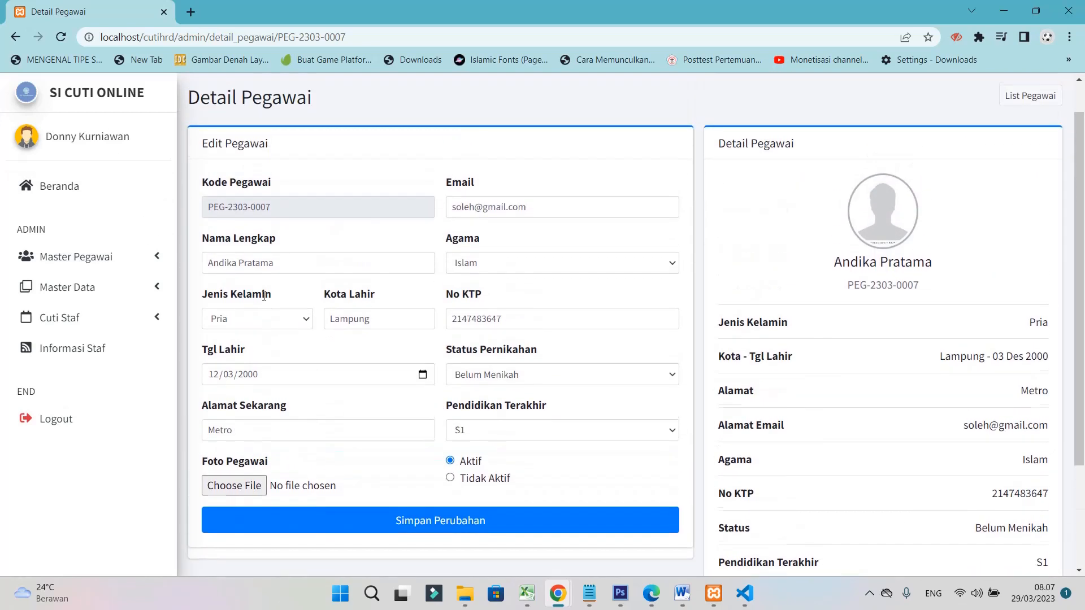
left_click(15, 36)
scroll(959, 455, "down", 3)
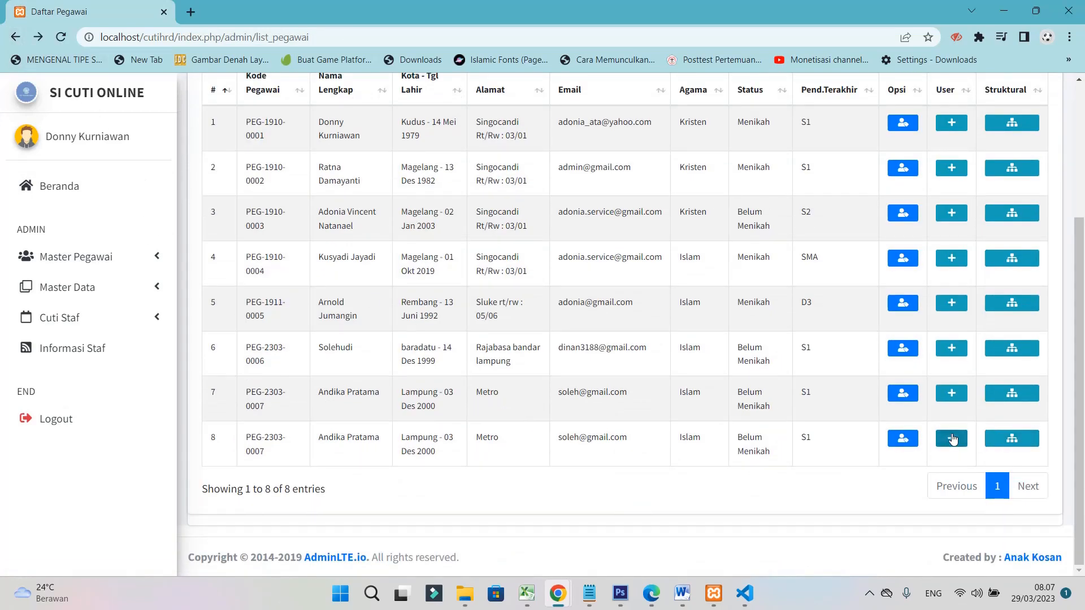
Create a STAF-level user for row 8 with a username and confirmed password
left_click(952, 438)
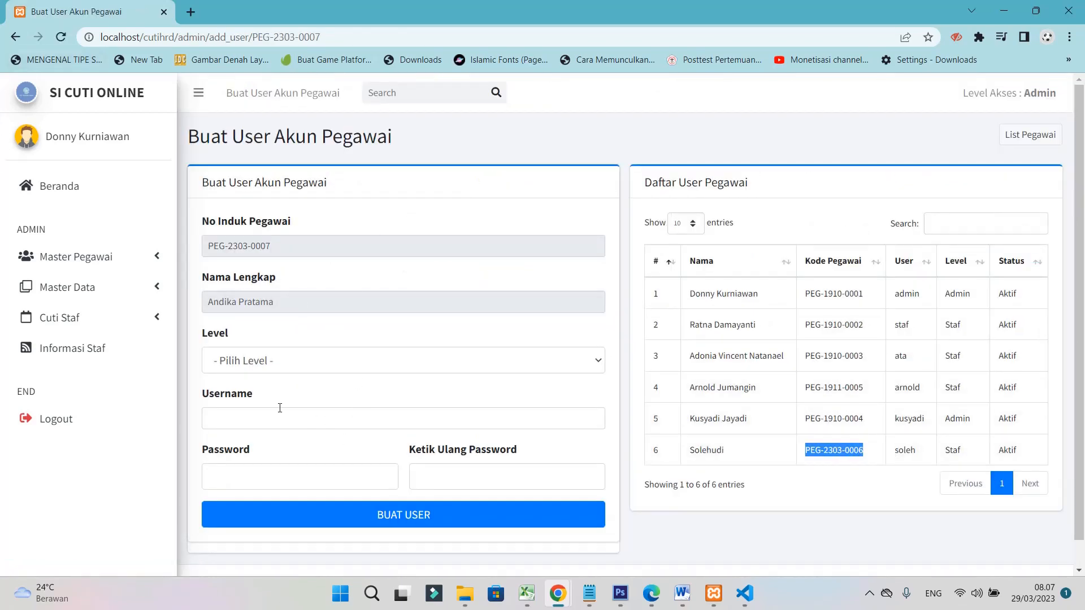
left_click(247, 373)
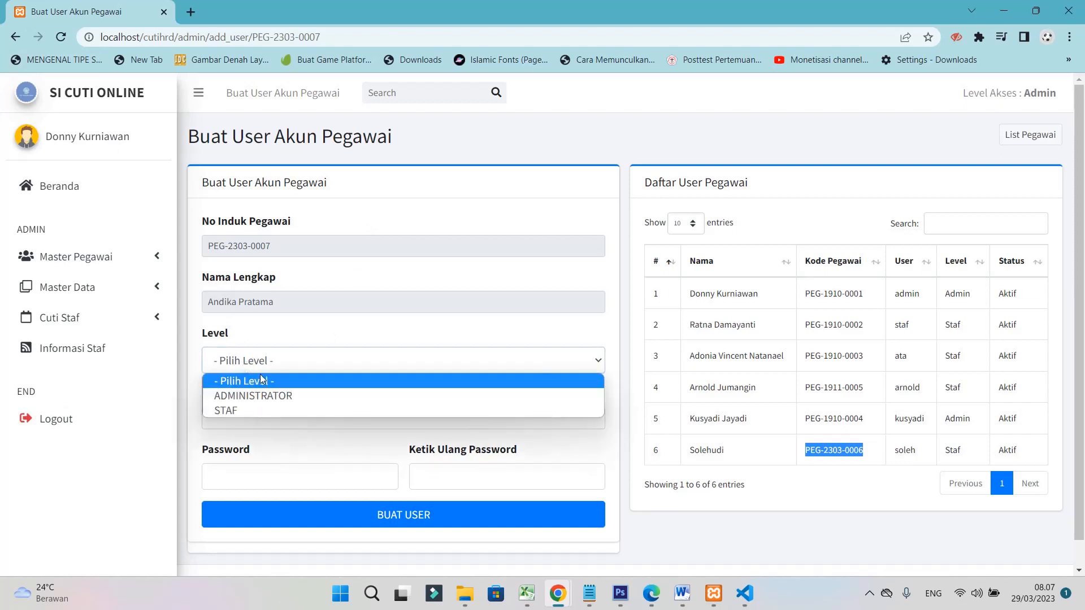
left_click(244, 410)
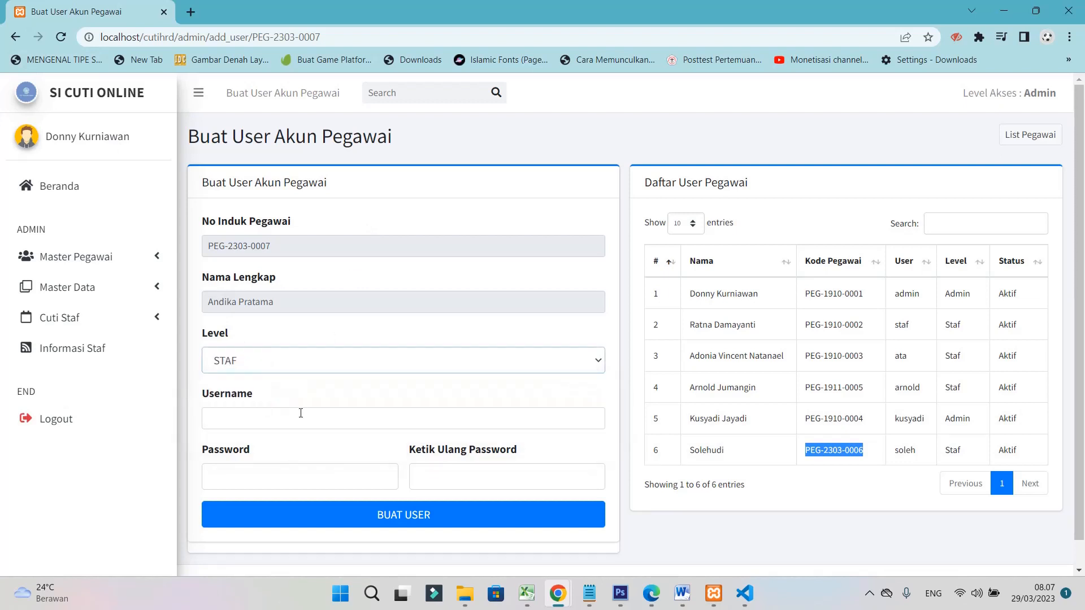
left_click(214, 418)
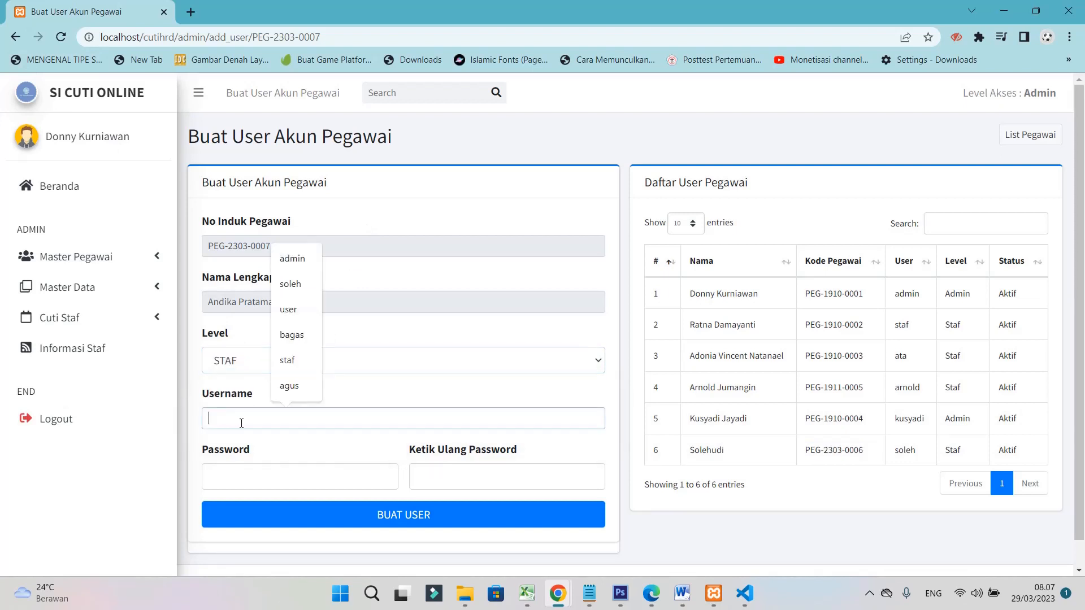
type("andika")
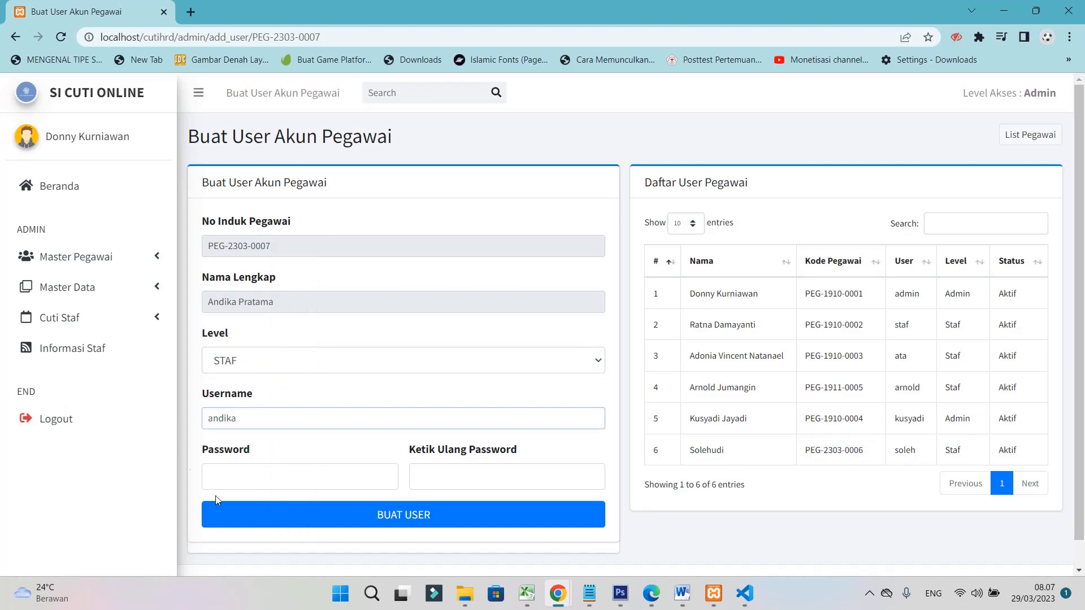
left_click(241, 472)
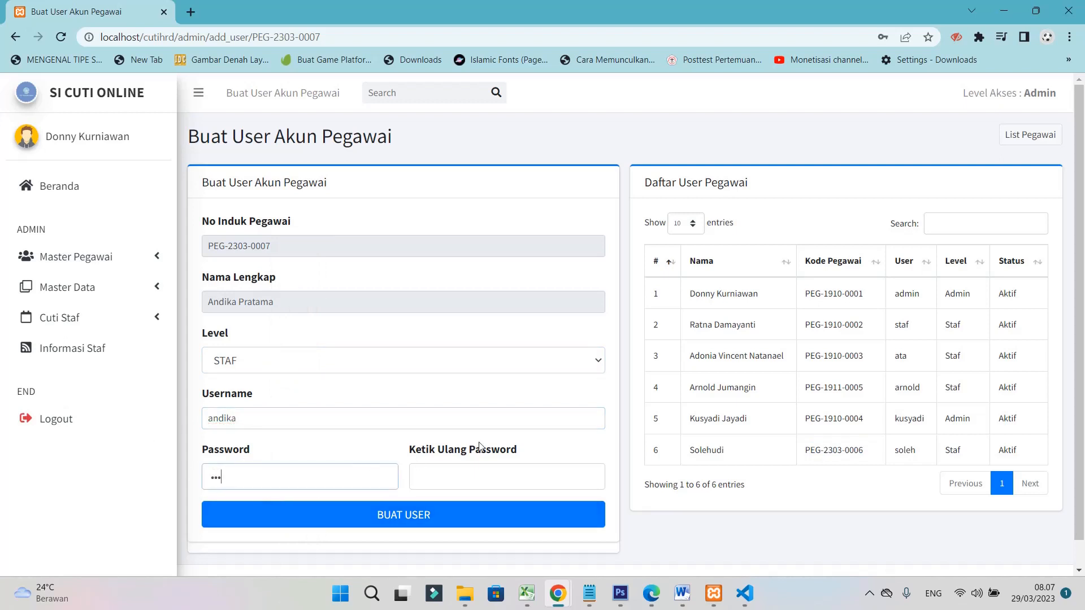
left_click(471, 481)
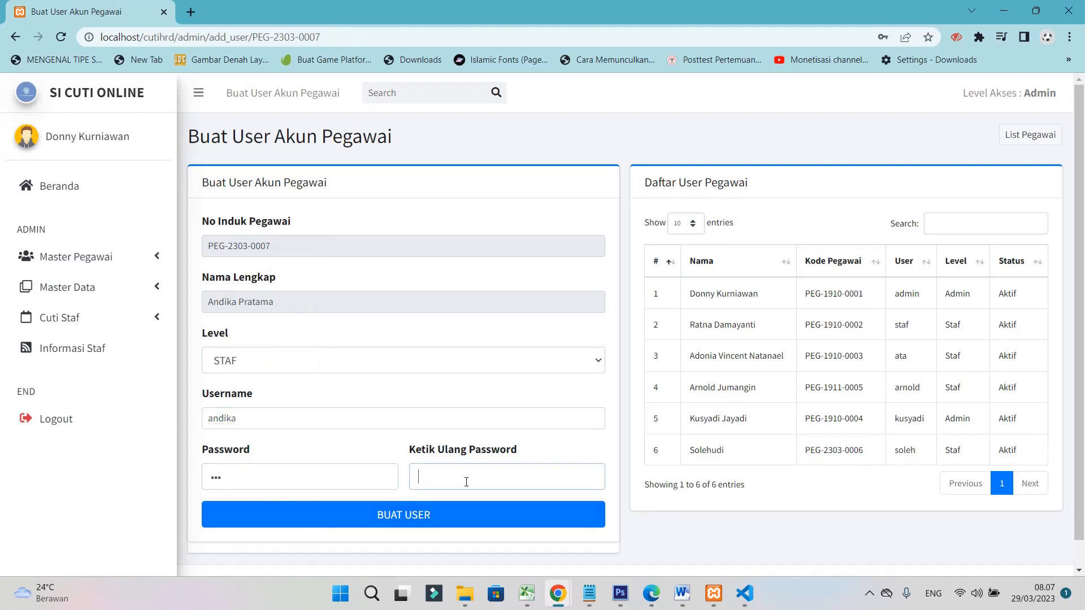
left_click(401, 517)
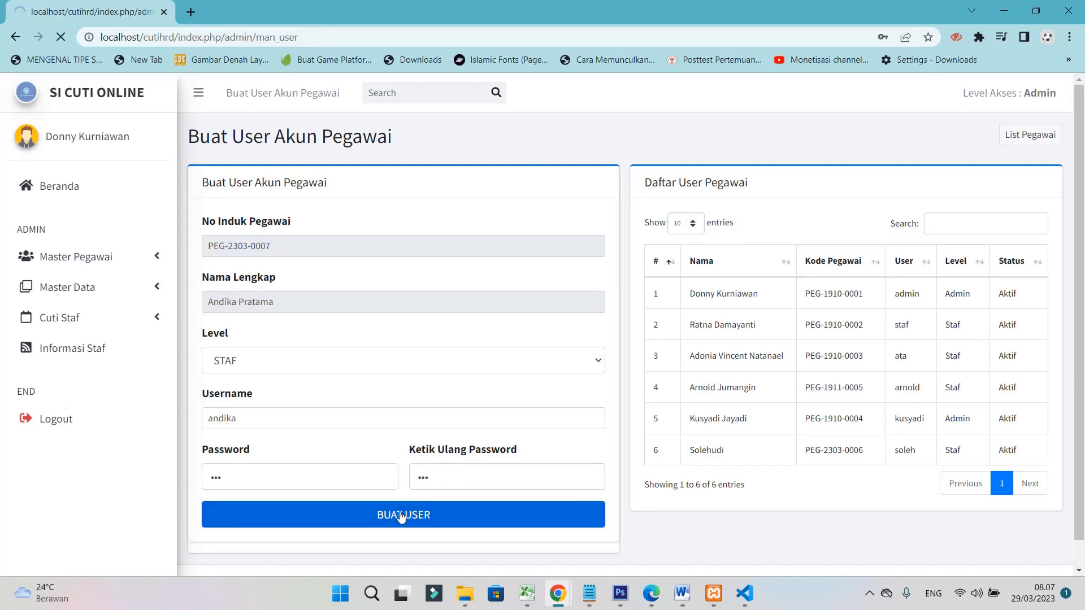
Confirm the account creation and expand the Master Pegawai sidebar menu
left_click(543, 399)
scroll(870, 454, "down", 1)
scroll(882, 458, "down", 1)
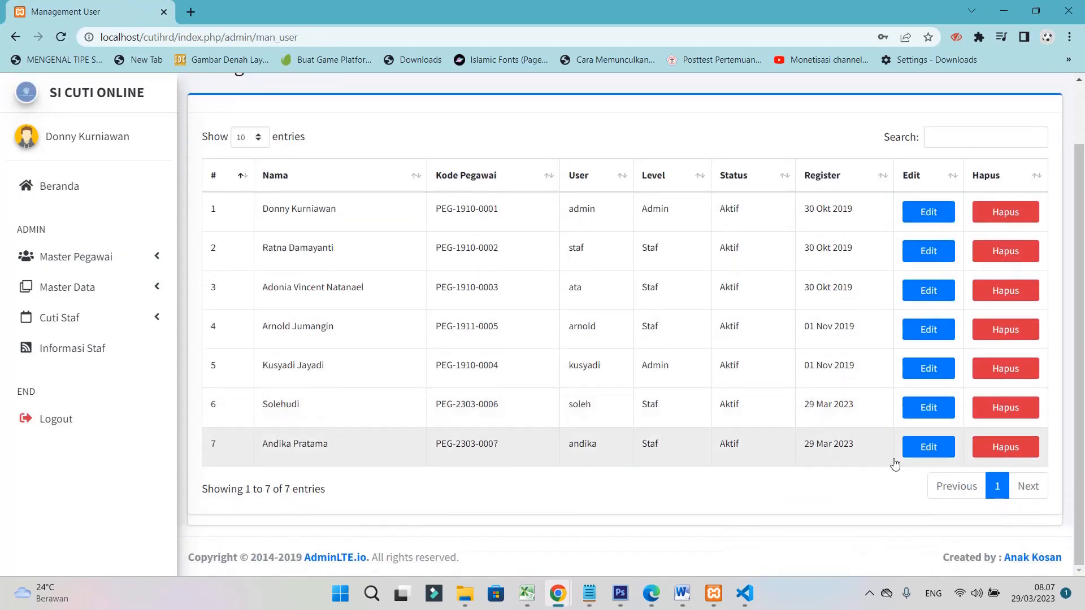
scroll(916, 191, "up", 2)
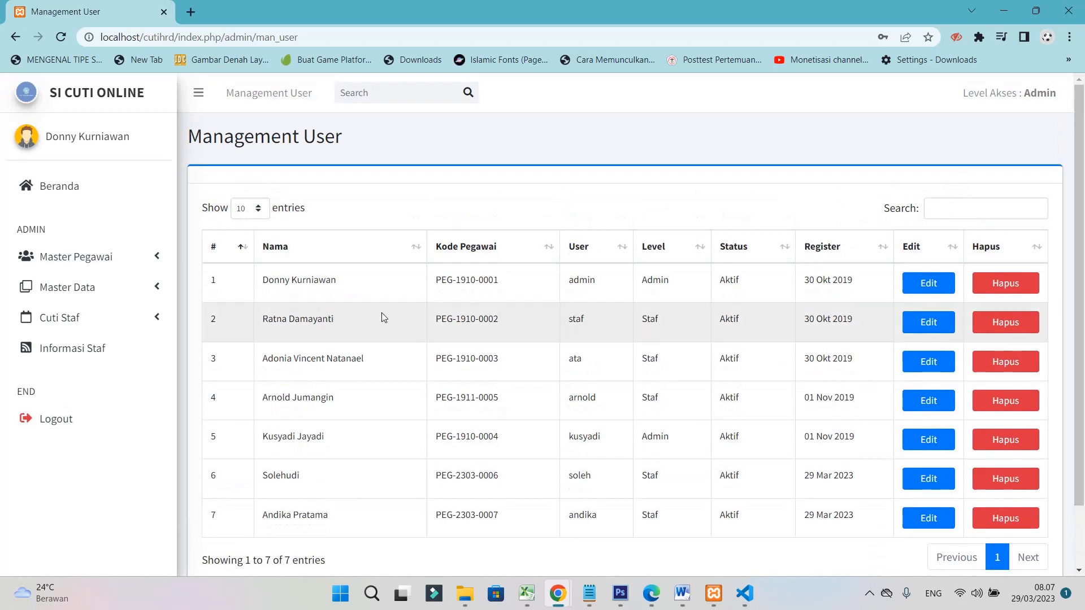
left_click(116, 263)
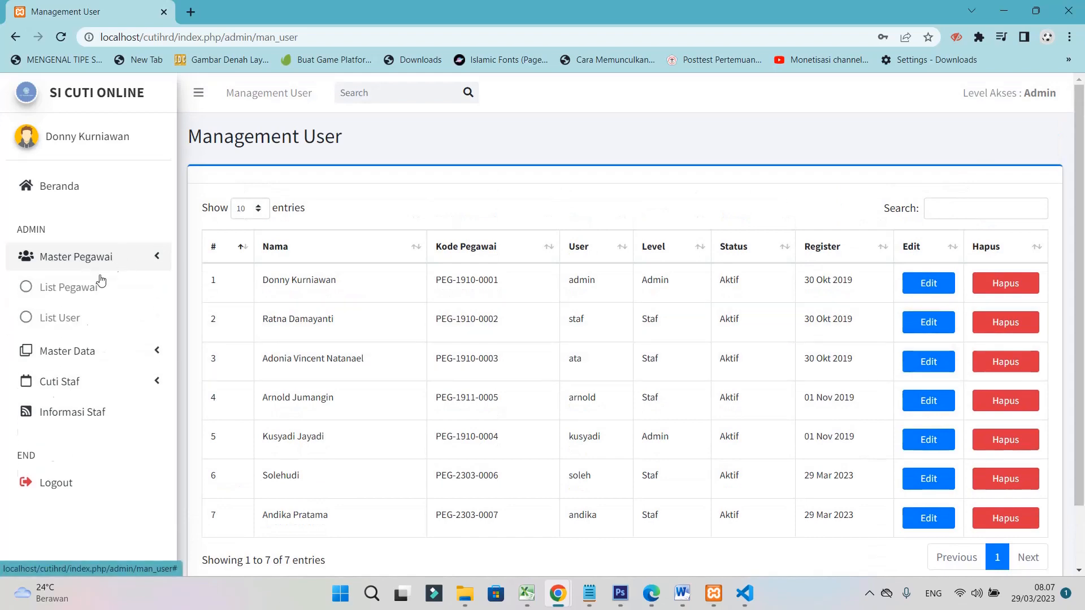
Open row 8's Struktural form from the employee list
left_click(75, 291)
scroll(961, 452, "down", 3)
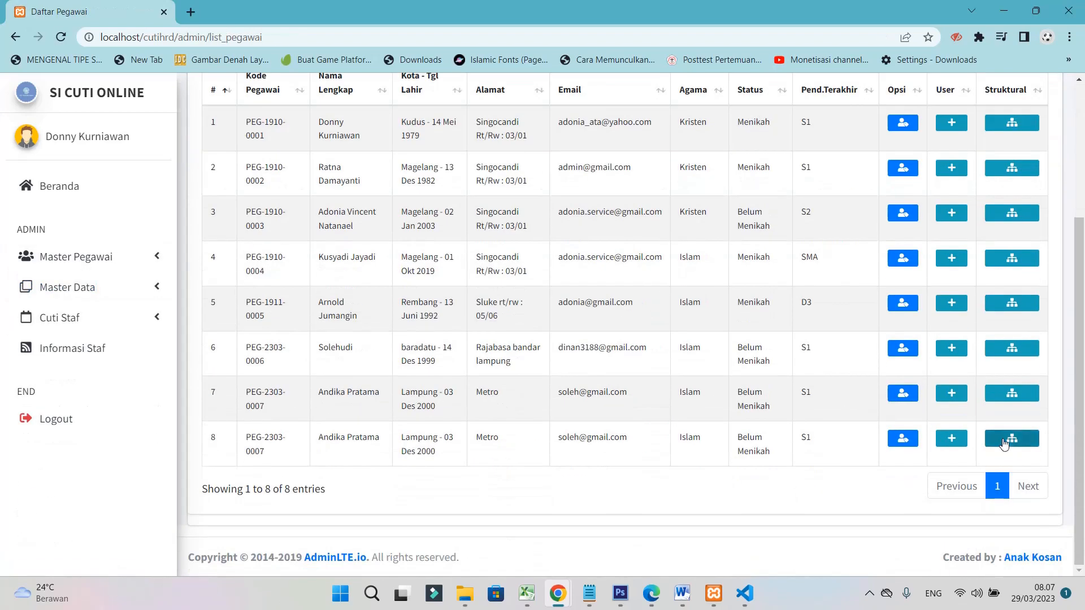
scroll(1012, 327, "up", 3)
scroll(1002, 387, "down", 3)
left_click(1000, 440)
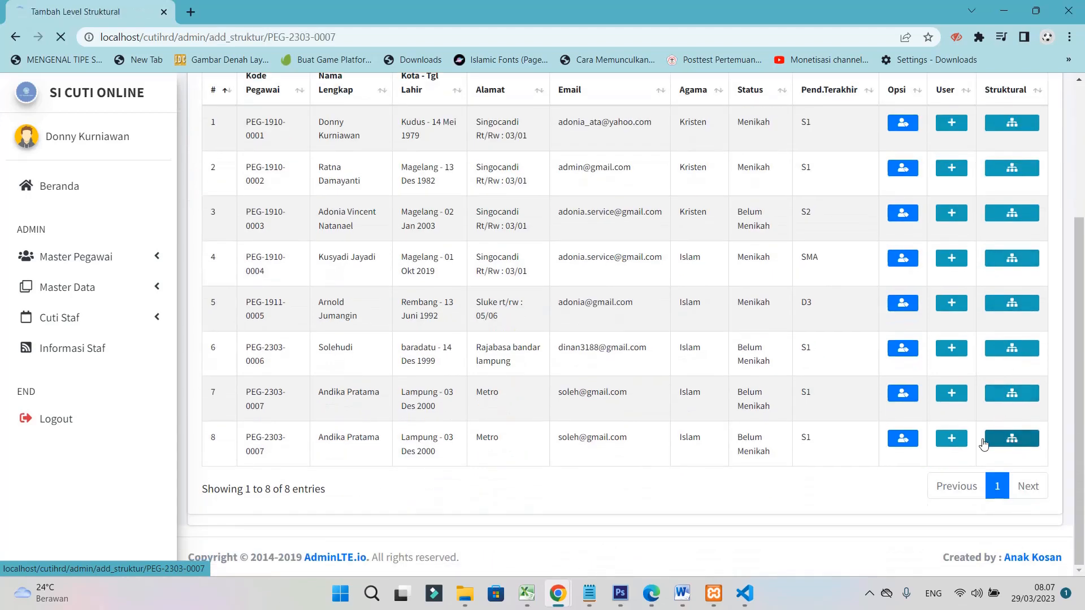
scroll(331, 394, "down", 1)
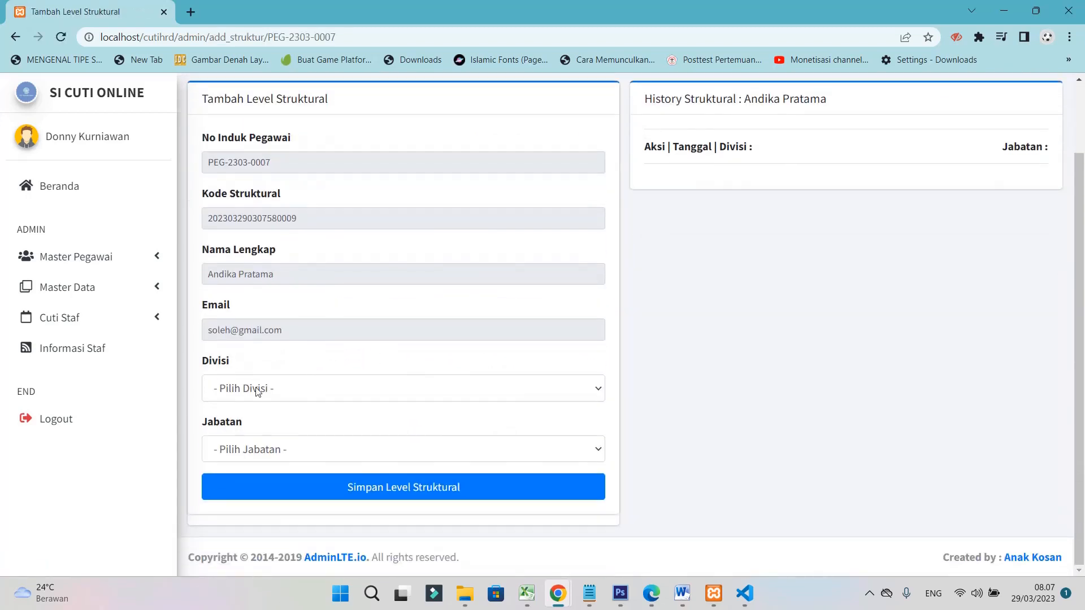
Set division Marketing and position Staf Marketing, then save the structural level
left_click(257, 390)
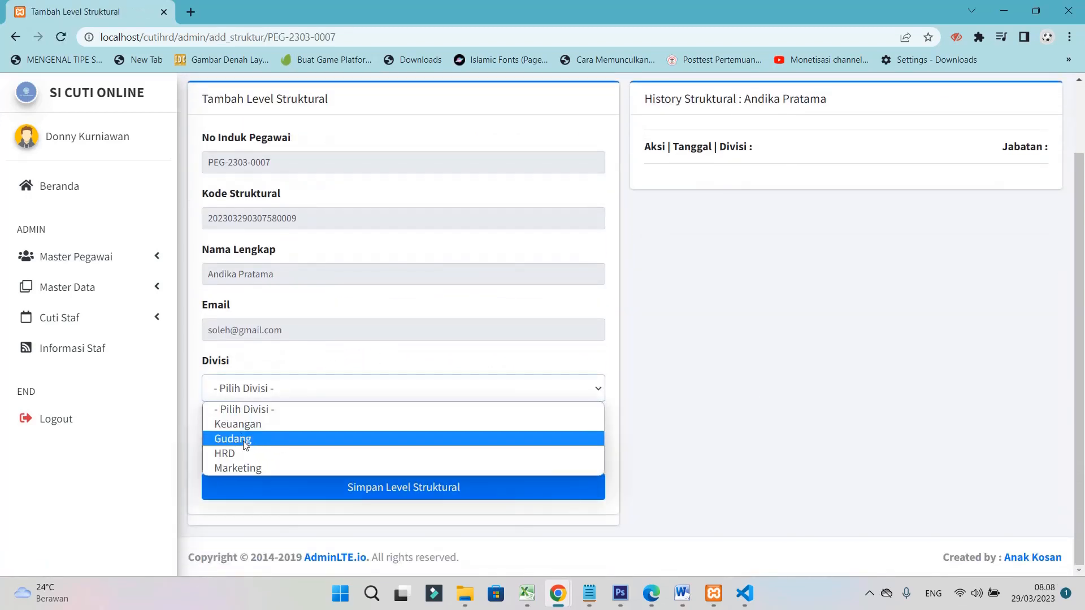
left_click(252, 469)
left_click(275, 451)
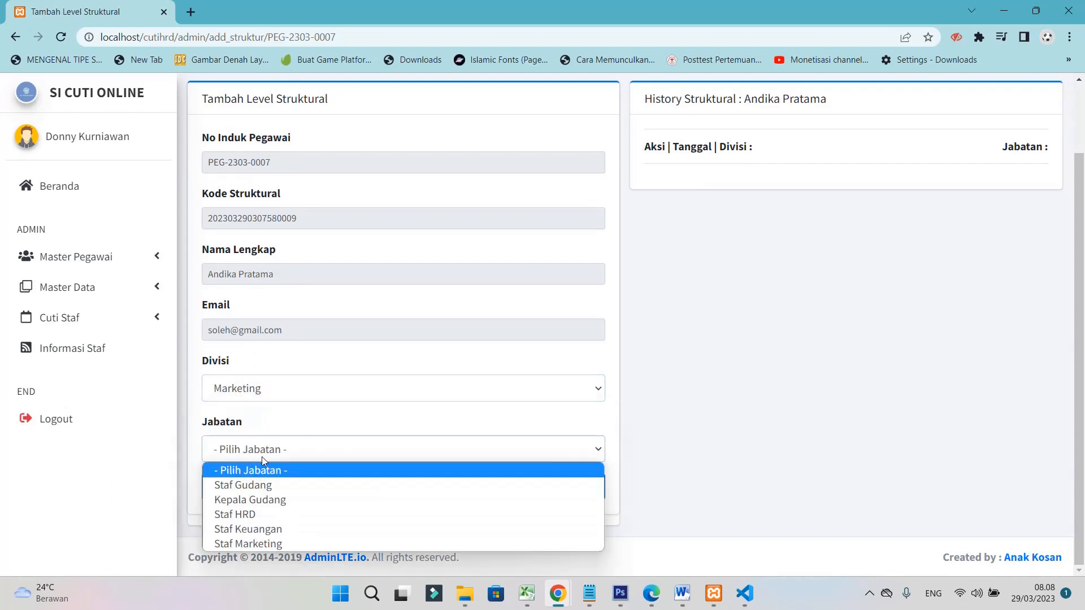
left_click(290, 541)
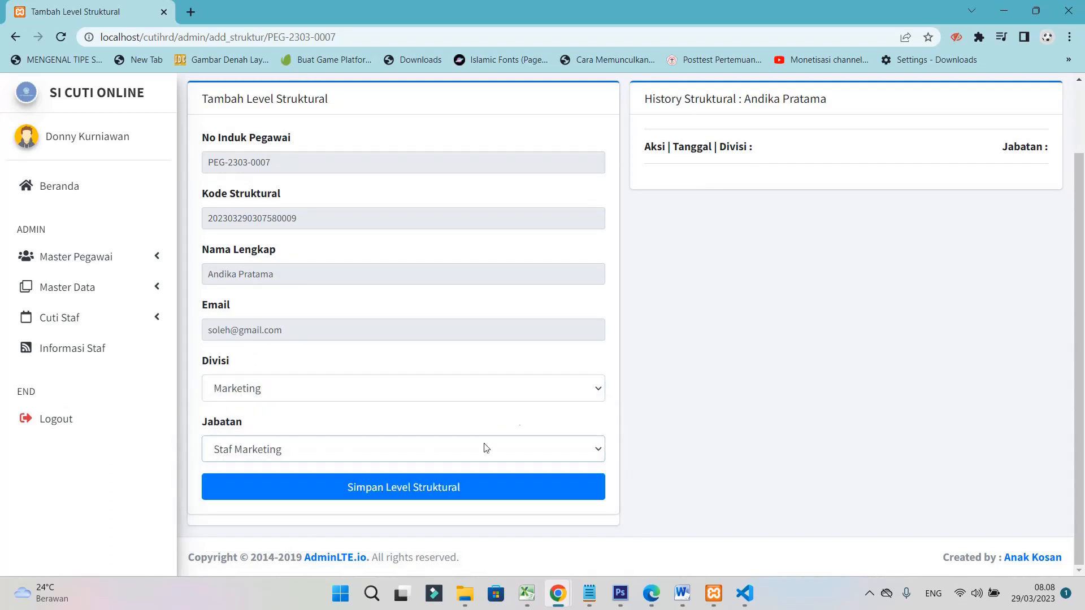
scroll(777, 145, "up", 2)
scroll(697, 269, "down", 2)
left_click(407, 487)
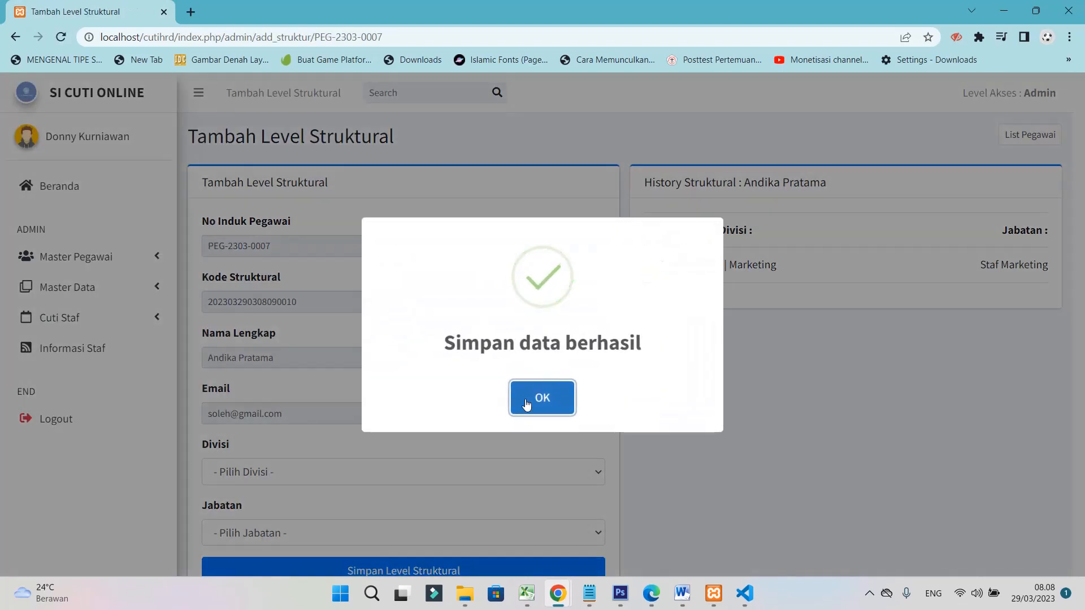
left_click(527, 405)
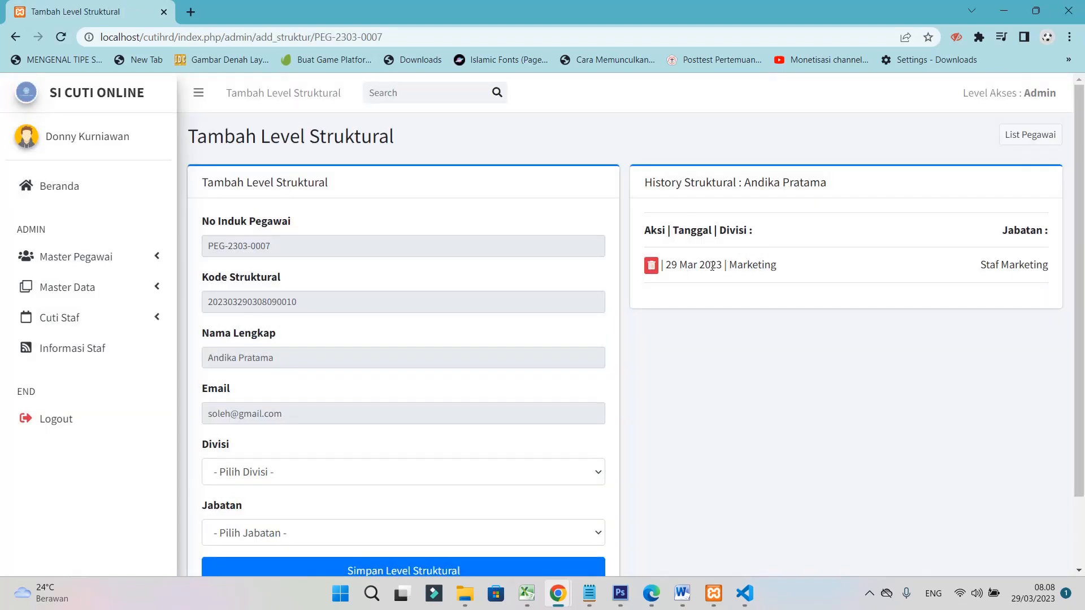
left_click(106, 255)
Check row 1's Edit form in List User, then open List Jabatan
left_click(67, 327)
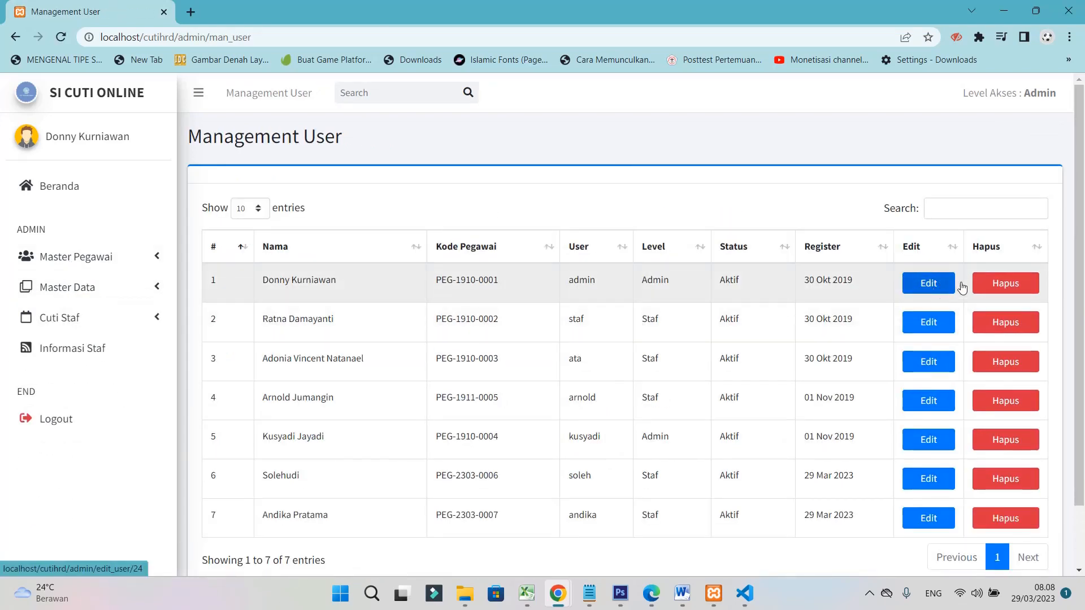
left_click(93, 257)
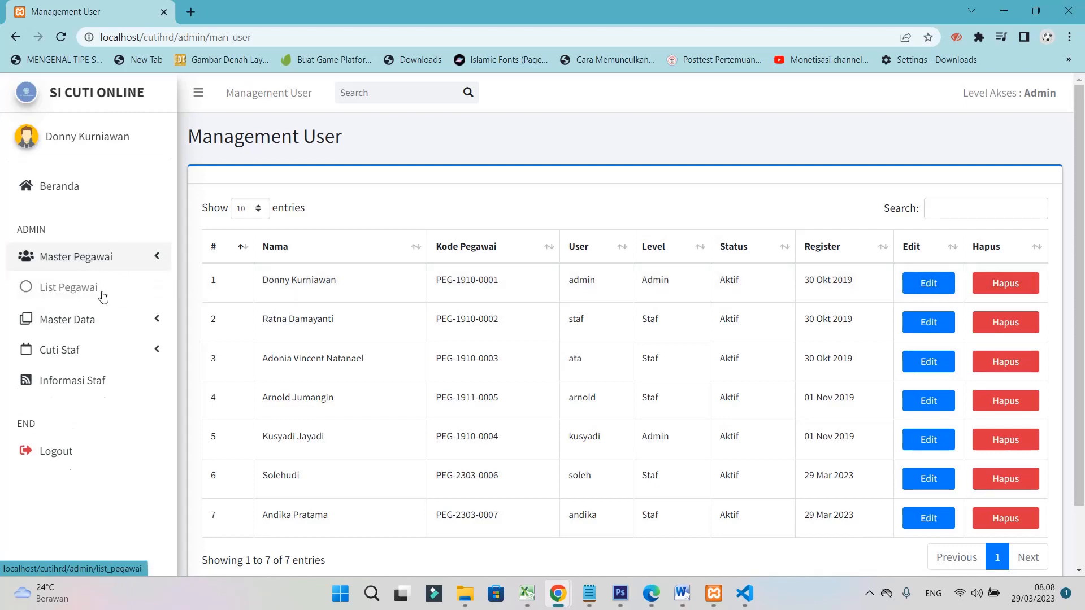
left_click(928, 283)
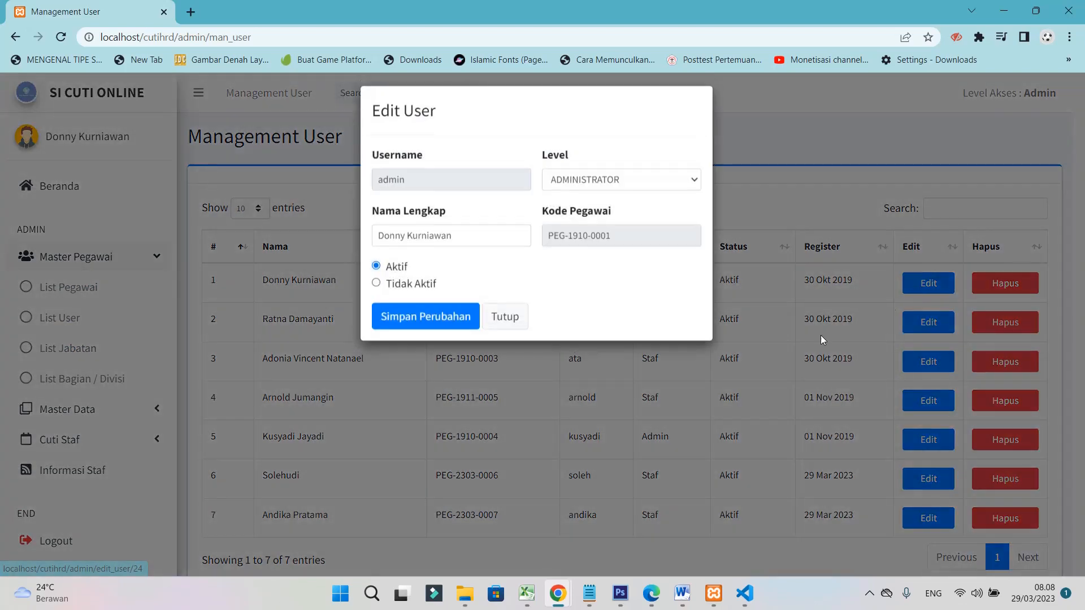
left_click(505, 323)
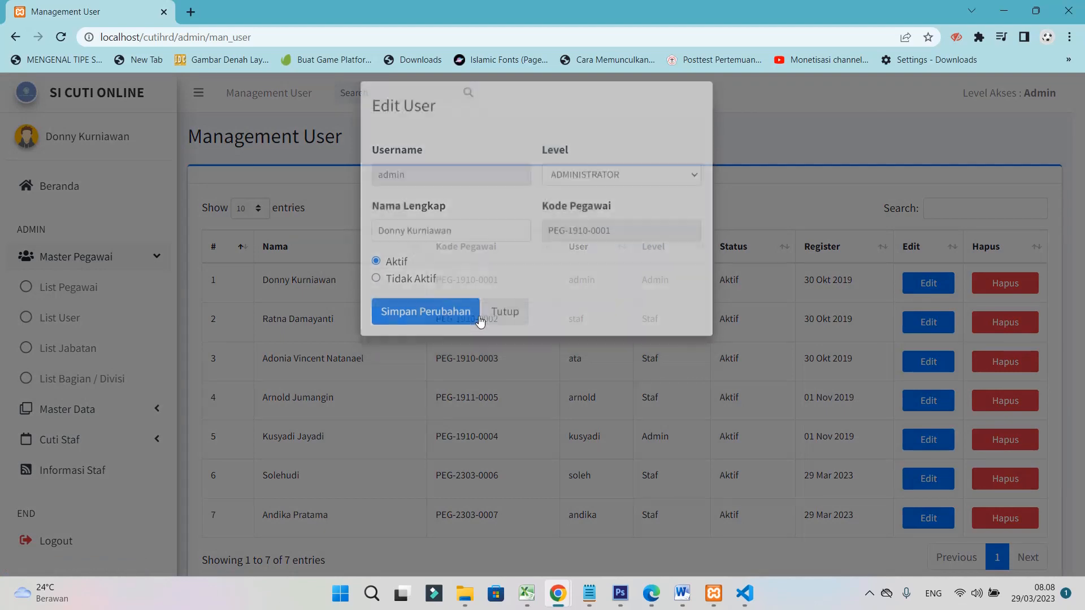
left_click(83, 352)
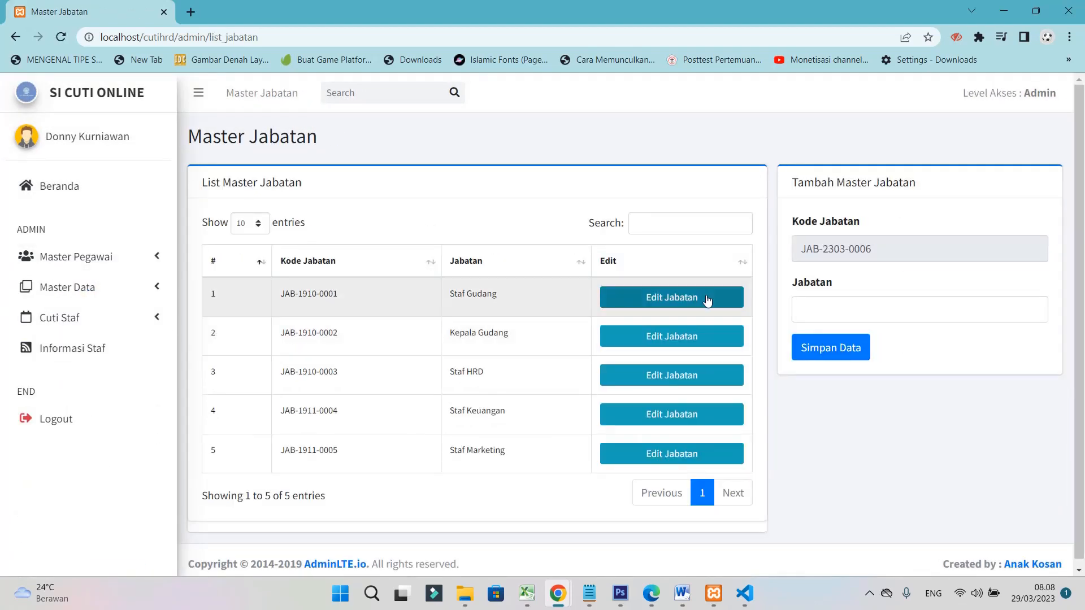
Open the List Bagian / Divisi page and focus its Divisi / Departemen field
left_click(851, 307)
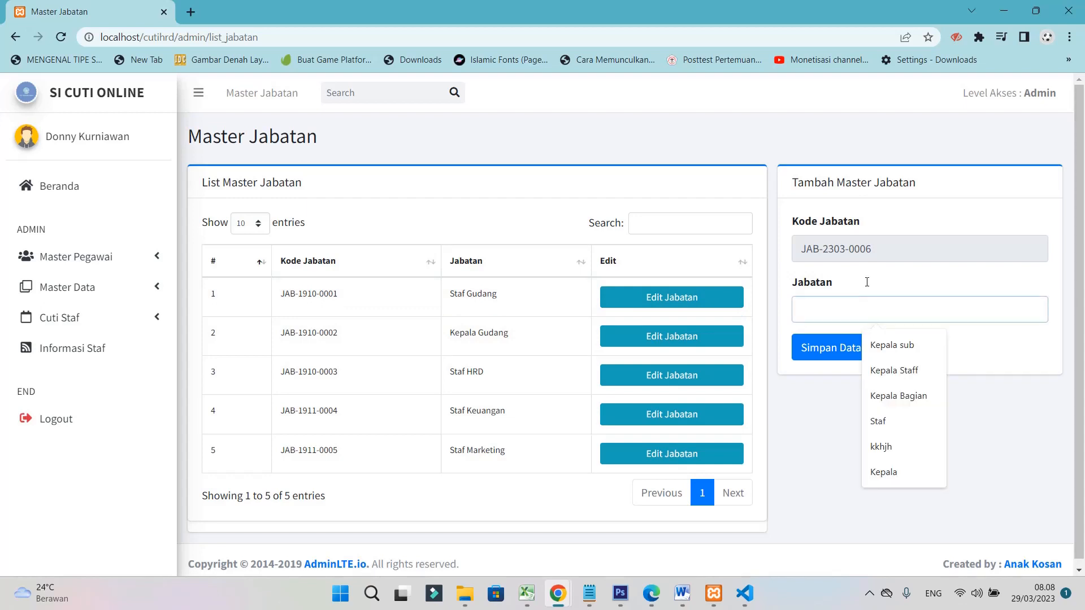
left_click(66, 259)
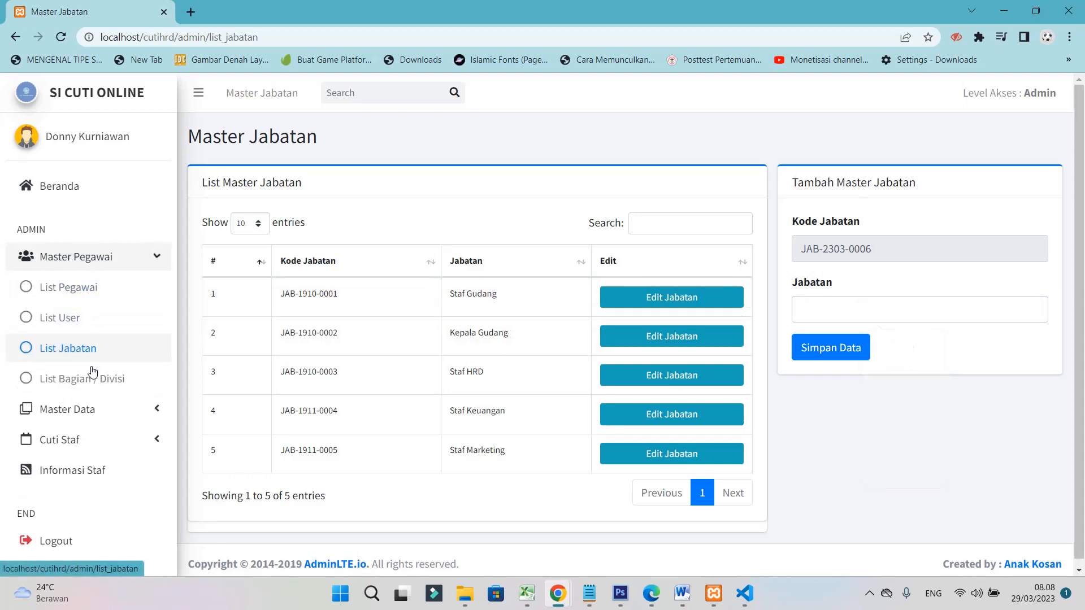
left_click(92, 387)
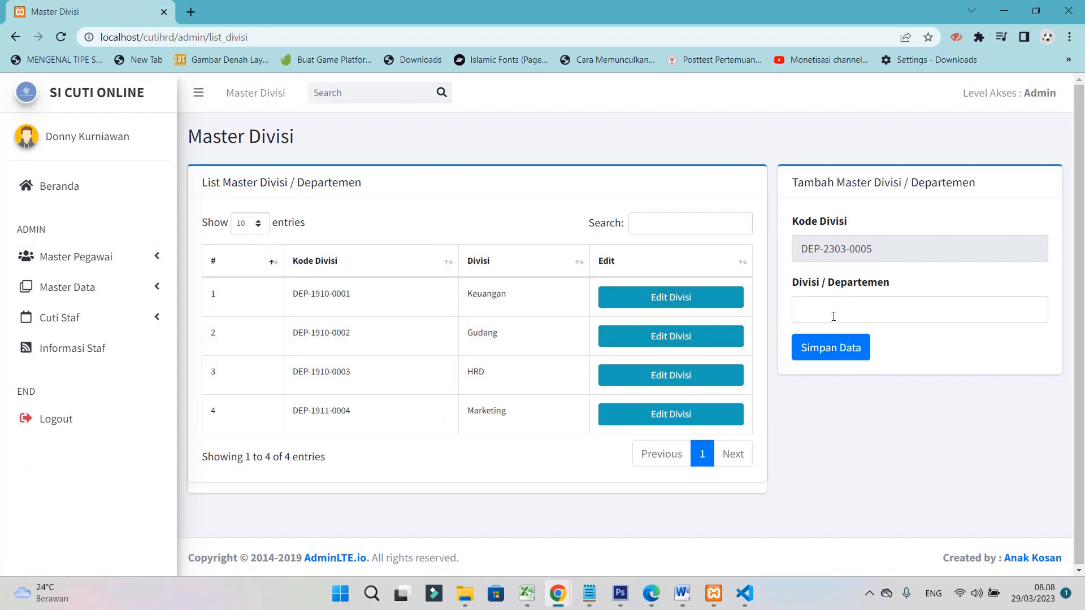
left_click(861, 306)
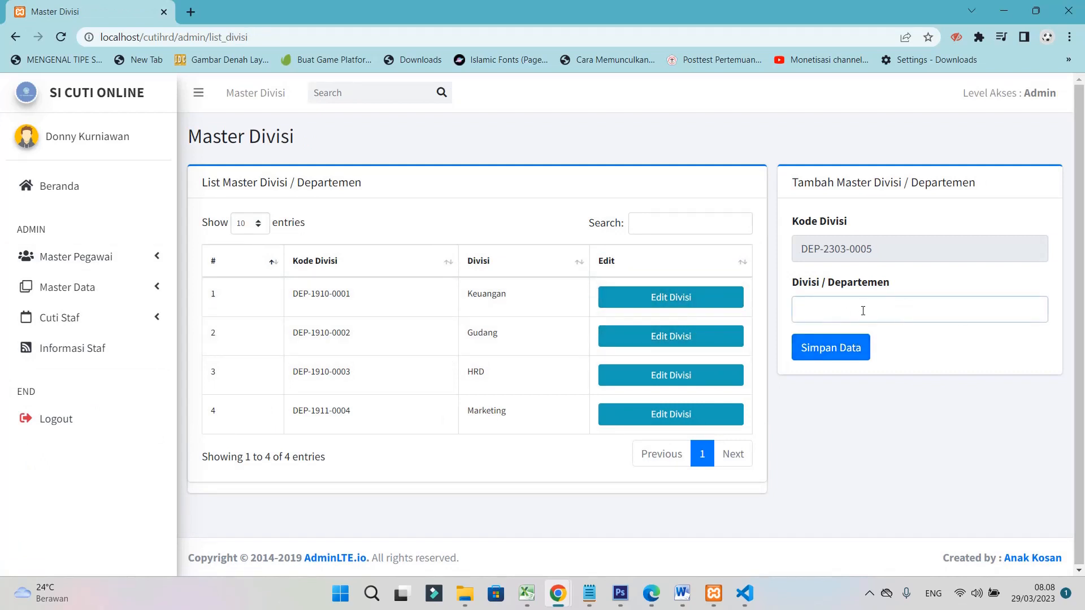
left_click(86, 294)
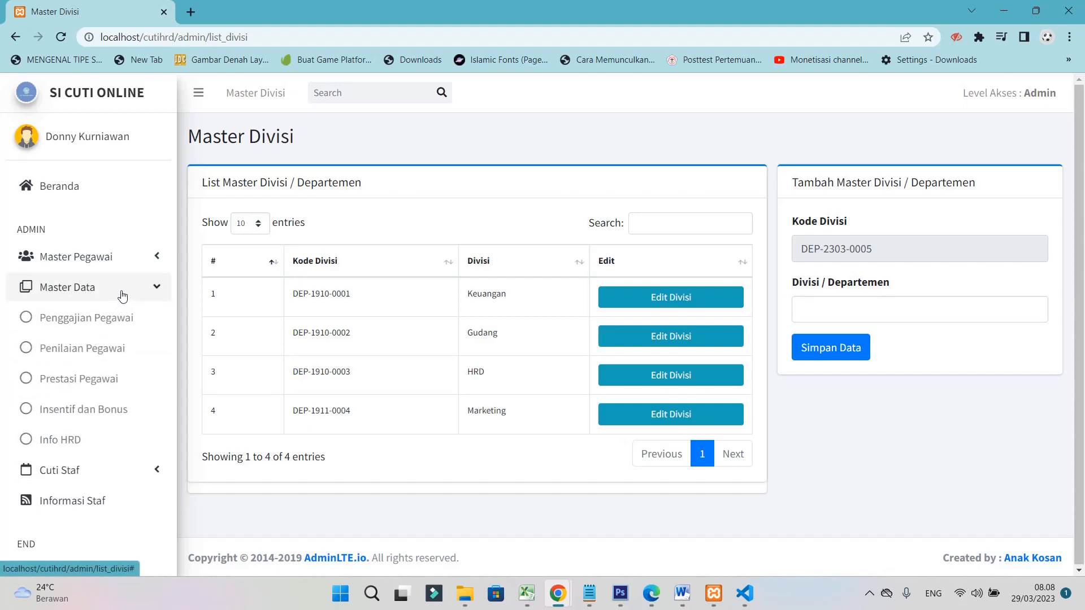
Open the Penggajian Pegawai table and view the Nominal Gaji grades in row 1's Input Gaji form
left_click(86, 321)
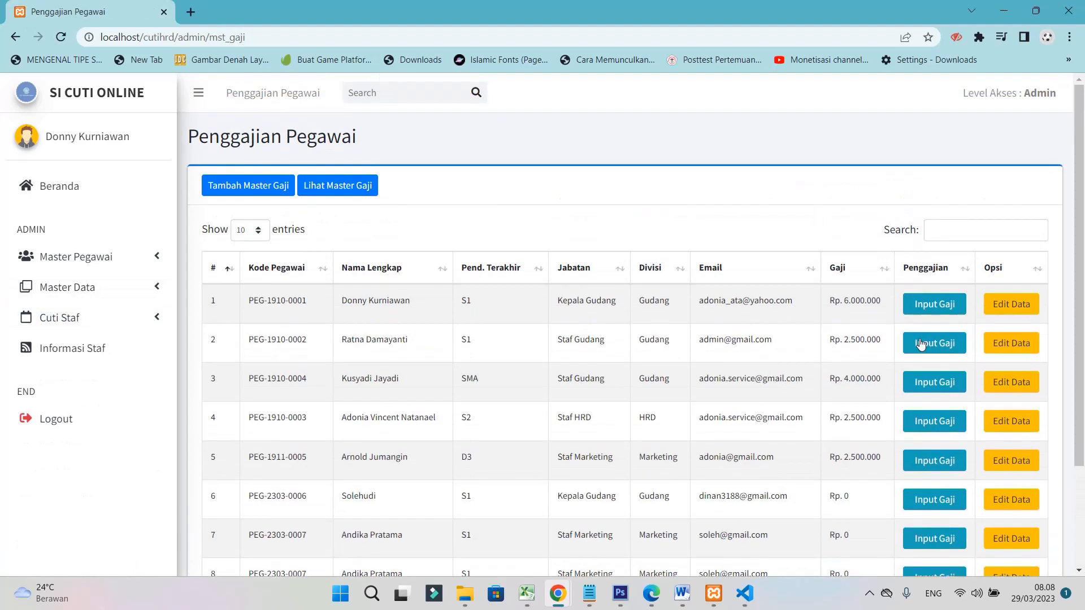
left_click(947, 310)
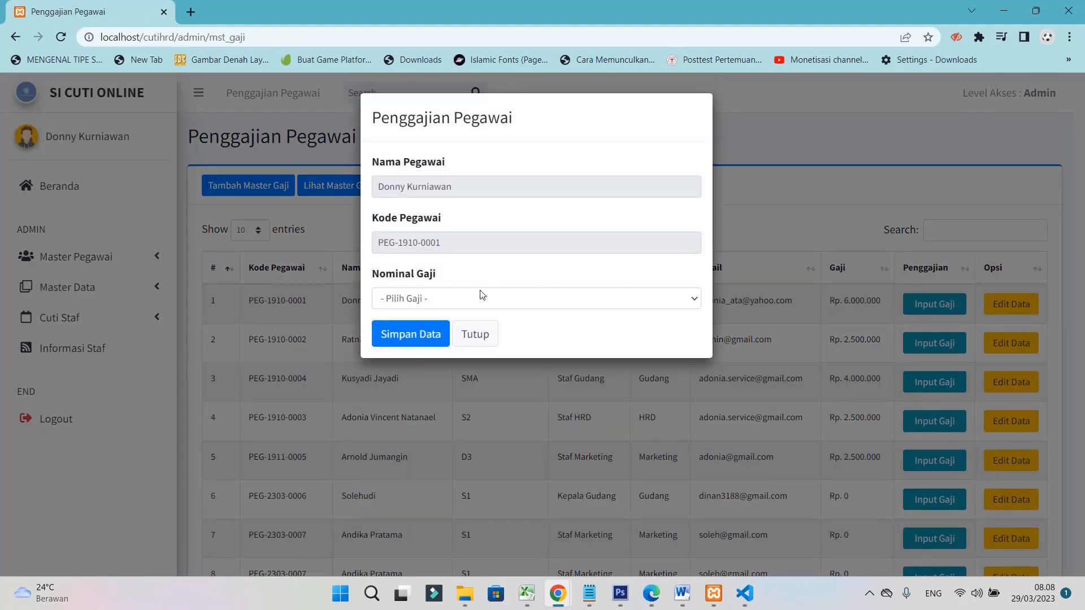
left_click(476, 297)
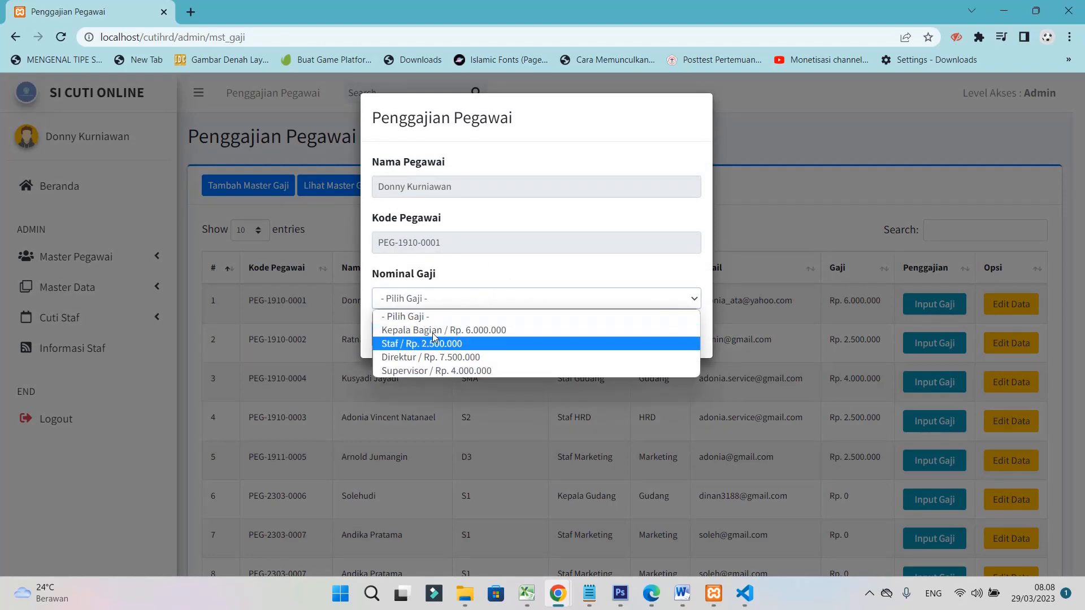
left_click(787, 258)
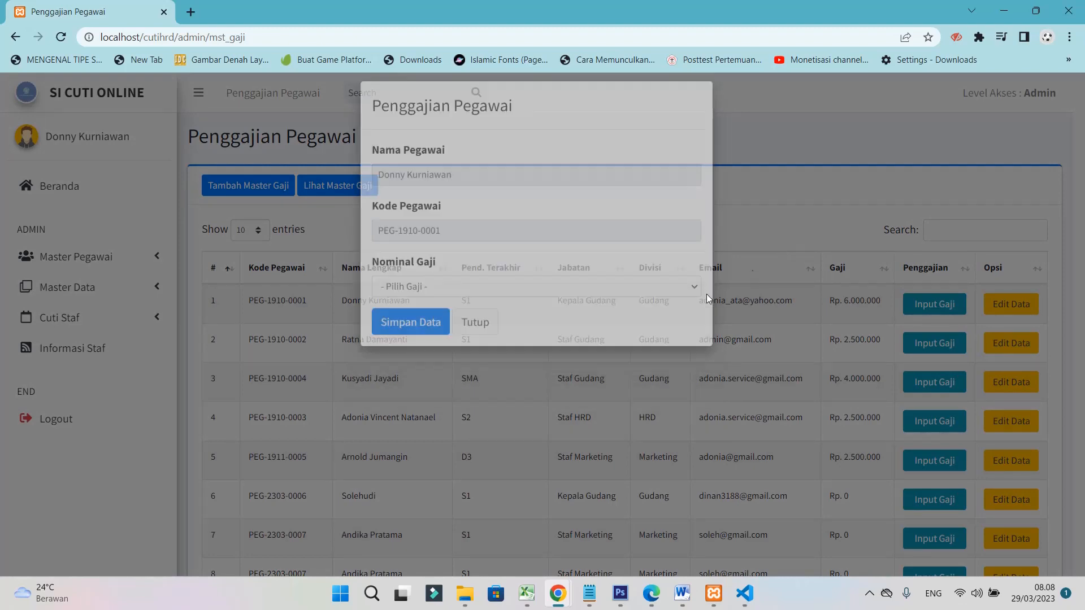
Review the salary grade options in the first employee's Edit Data form, then close it
left_click(990, 307)
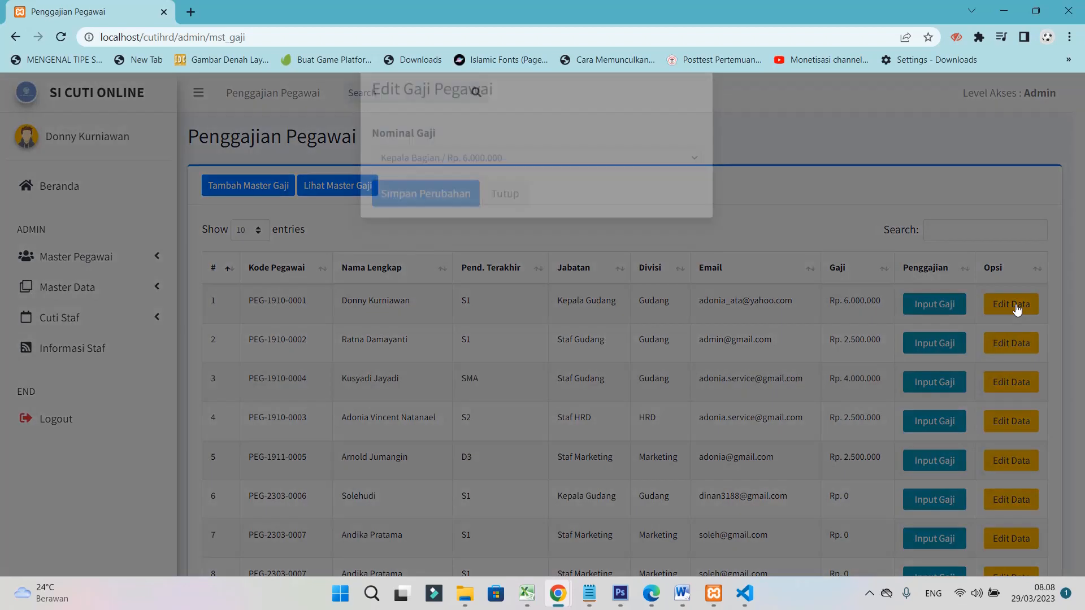
left_click(568, 192)
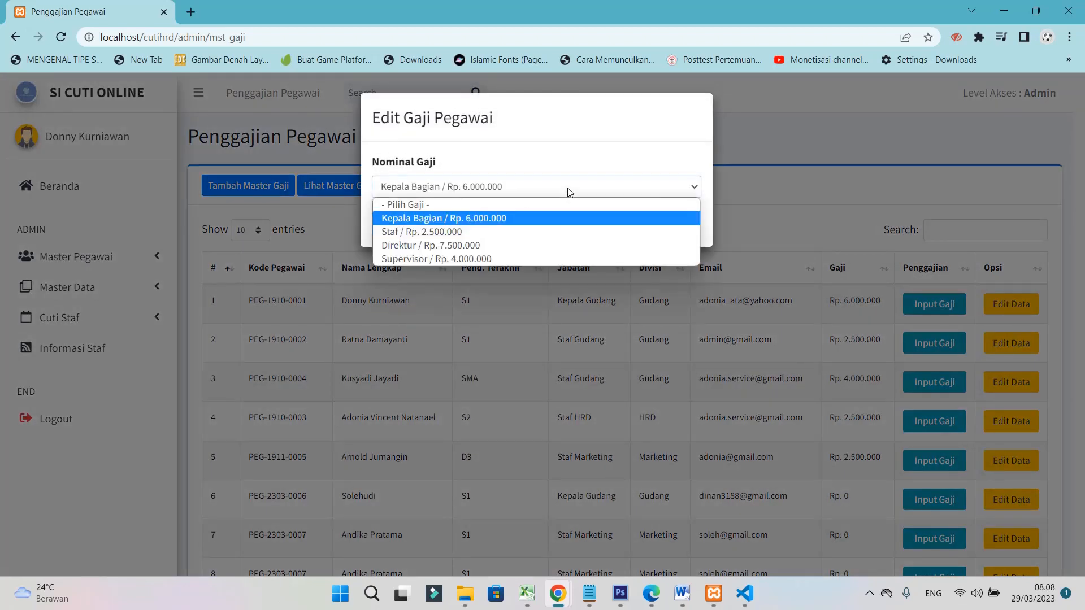
left_click(650, 218)
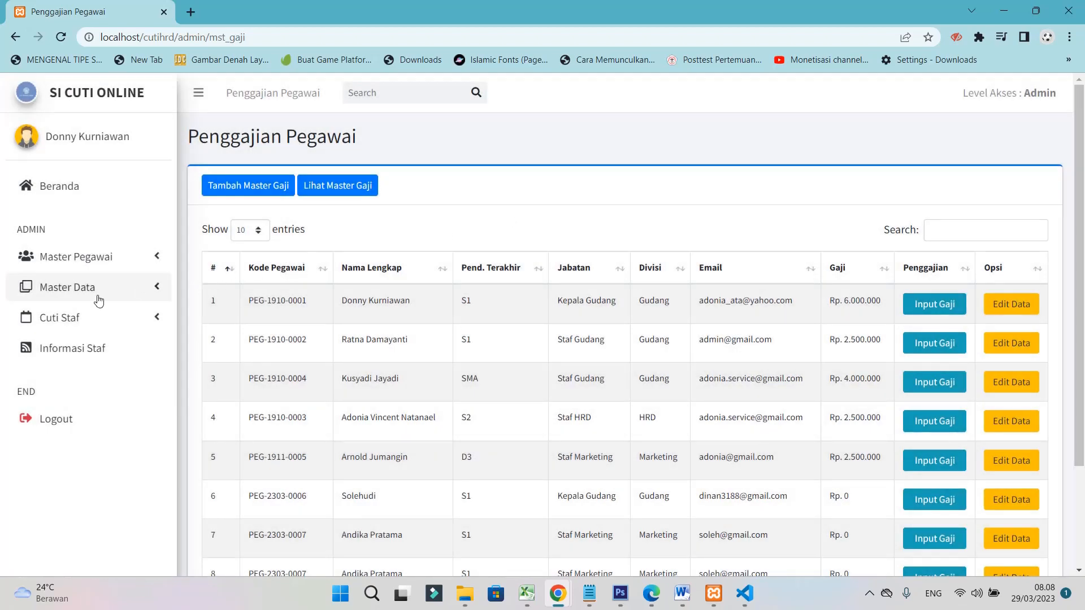
left_click(94, 289)
Open Penilaian Pegawai and look at the first employee's assessment form without saving
left_click(85, 349)
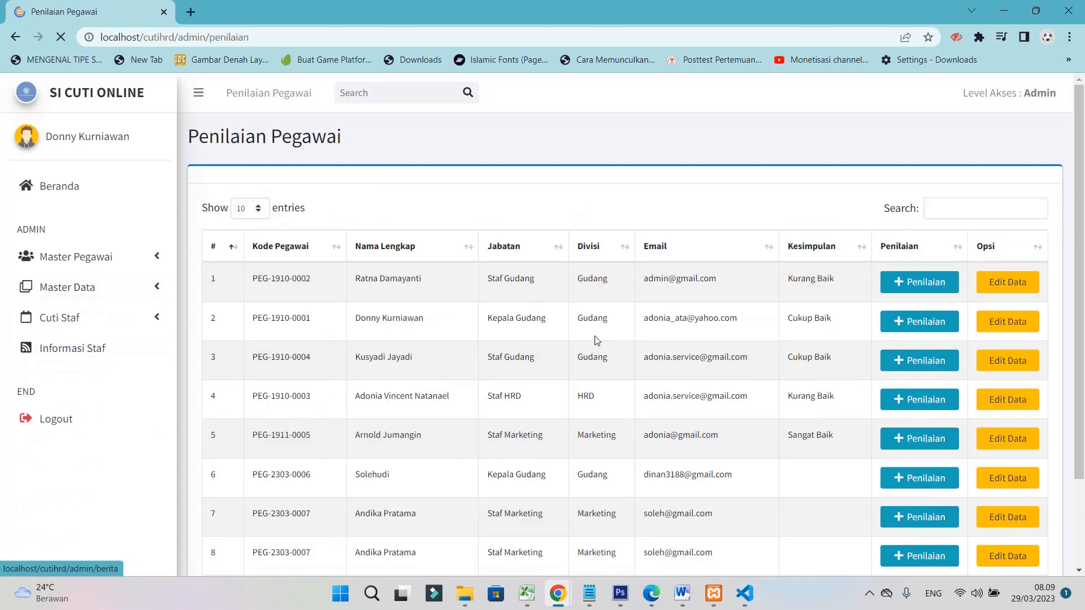
left_click(919, 284)
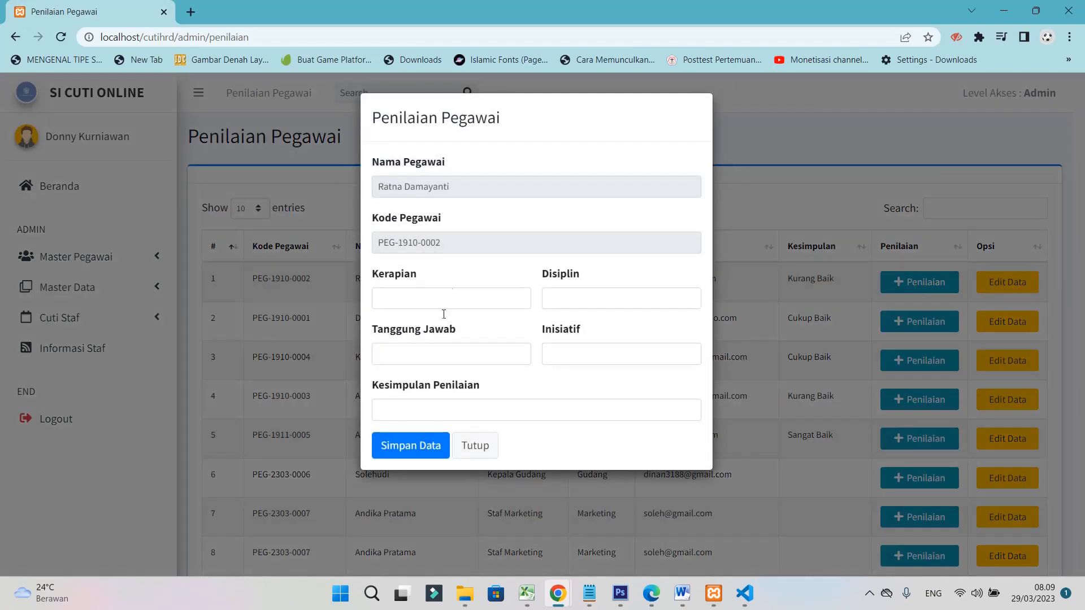
left_click(476, 446)
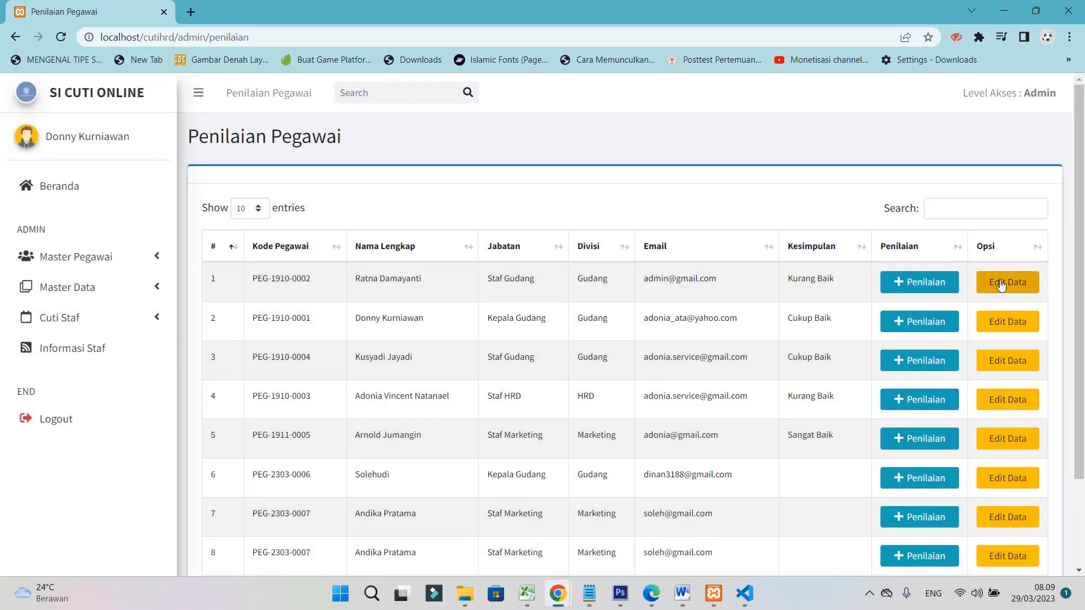
Open Prestasi Pegawai and look at the first employee's achievement form without saving
left_click(129, 288)
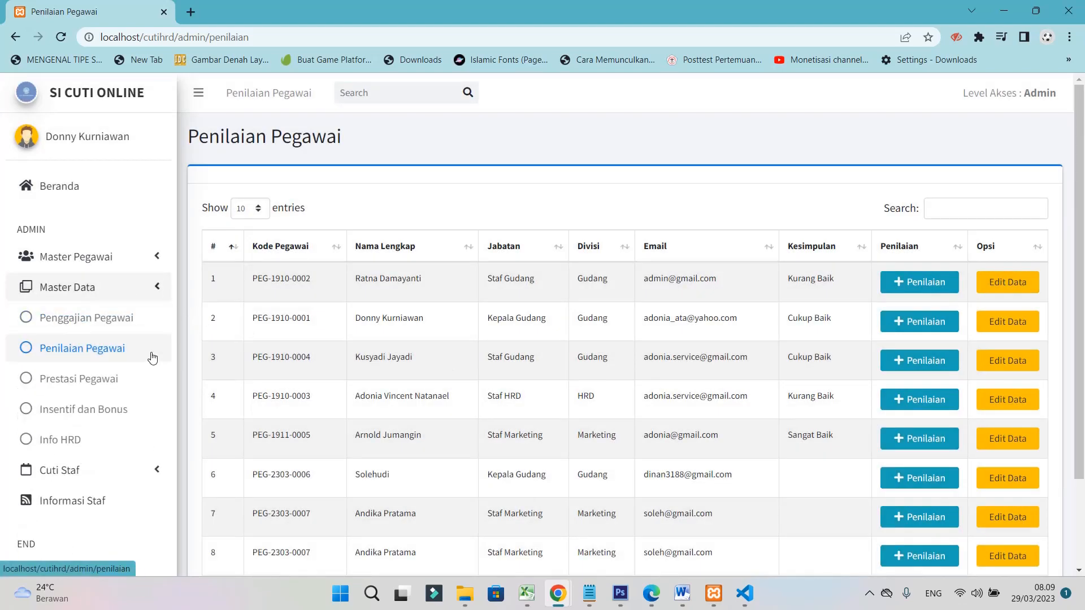
left_click(100, 384)
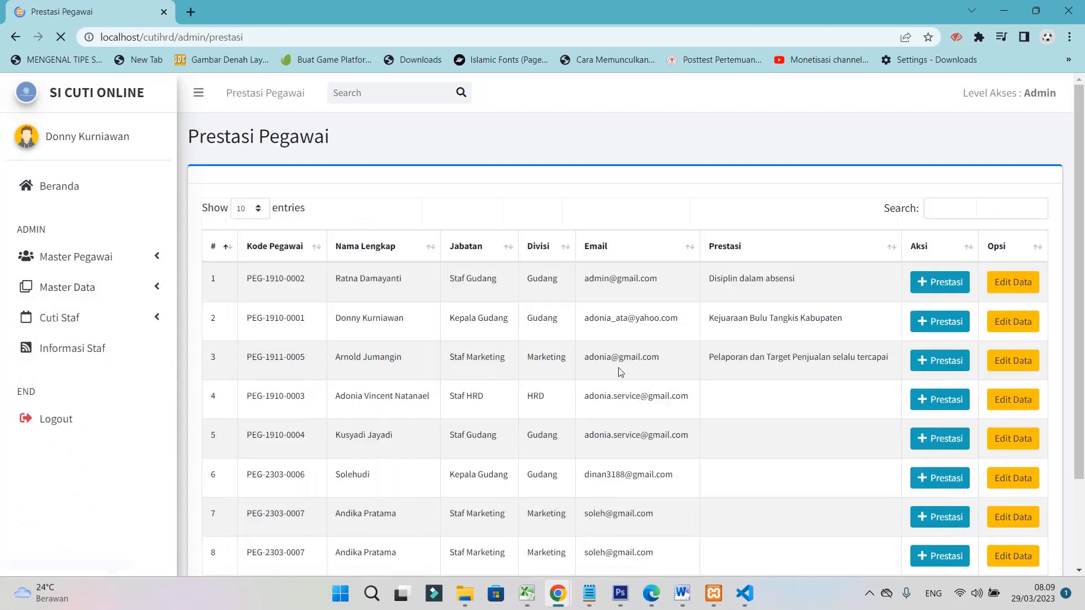
left_click(957, 288)
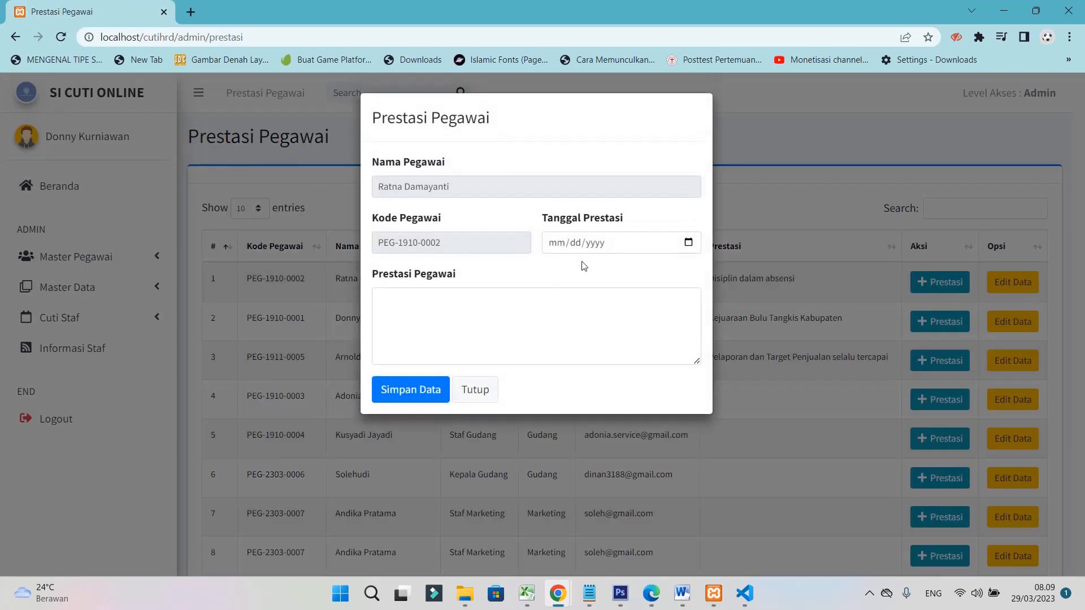
left_click(495, 396)
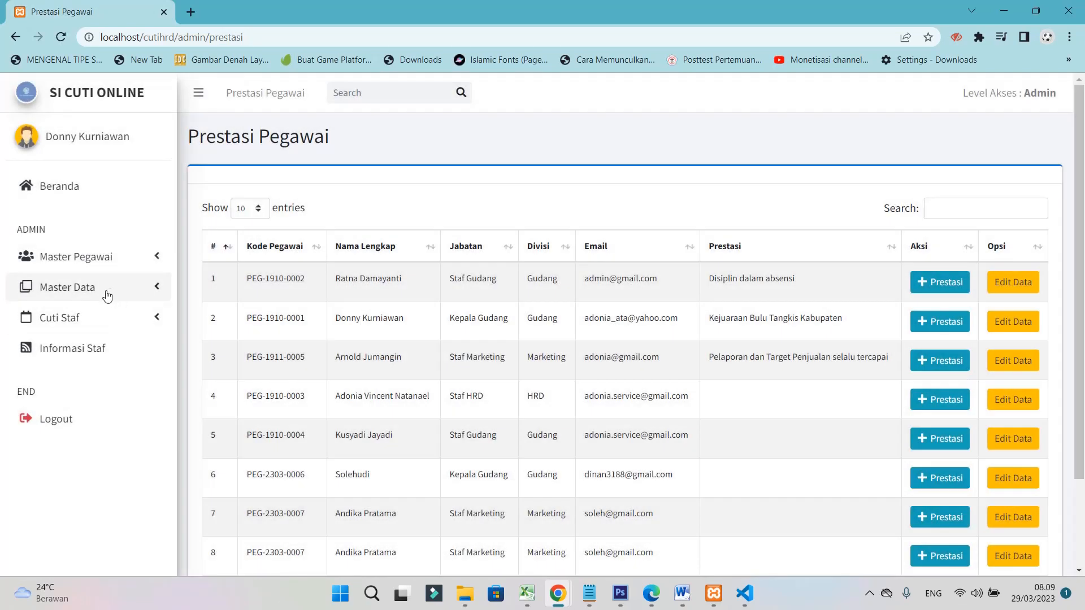
left_click(107, 293)
Open Insentif dan Bonus Pegawai and inspect the incentive name and total fields for row 1
left_click(80, 418)
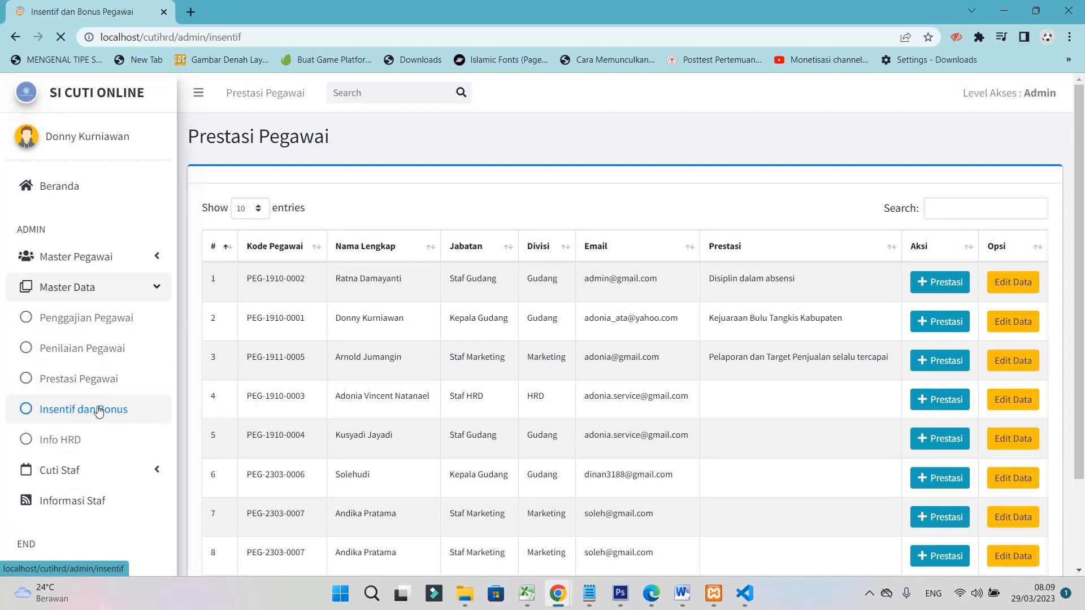
left_click(923, 283)
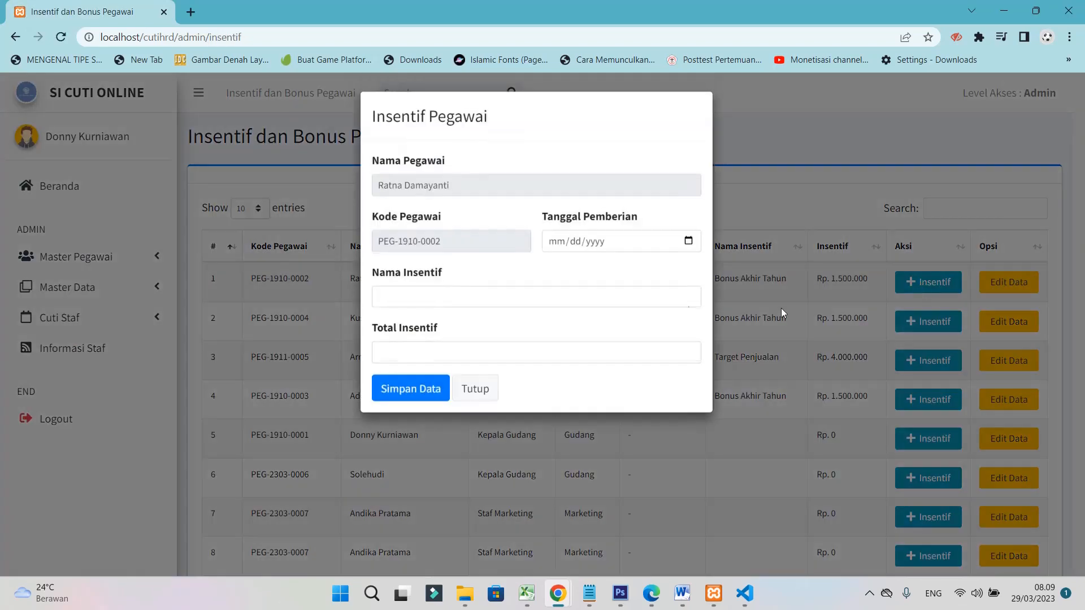
left_click(438, 298)
left_click(436, 353)
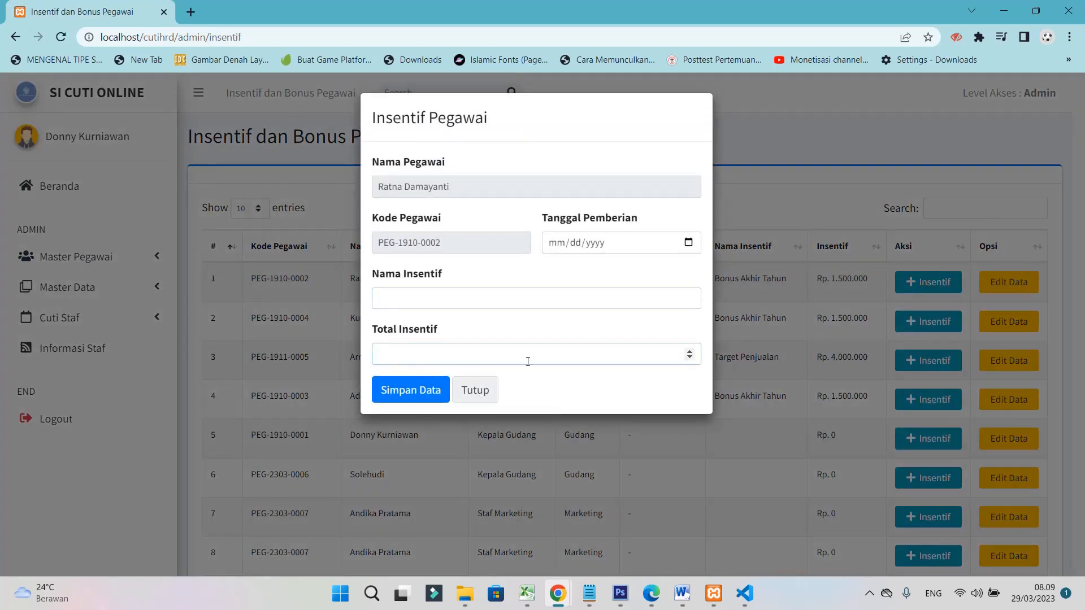
Close the incentive form without saving and go to the Info HRD page
left_click(476, 395)
left_click(99, 290)
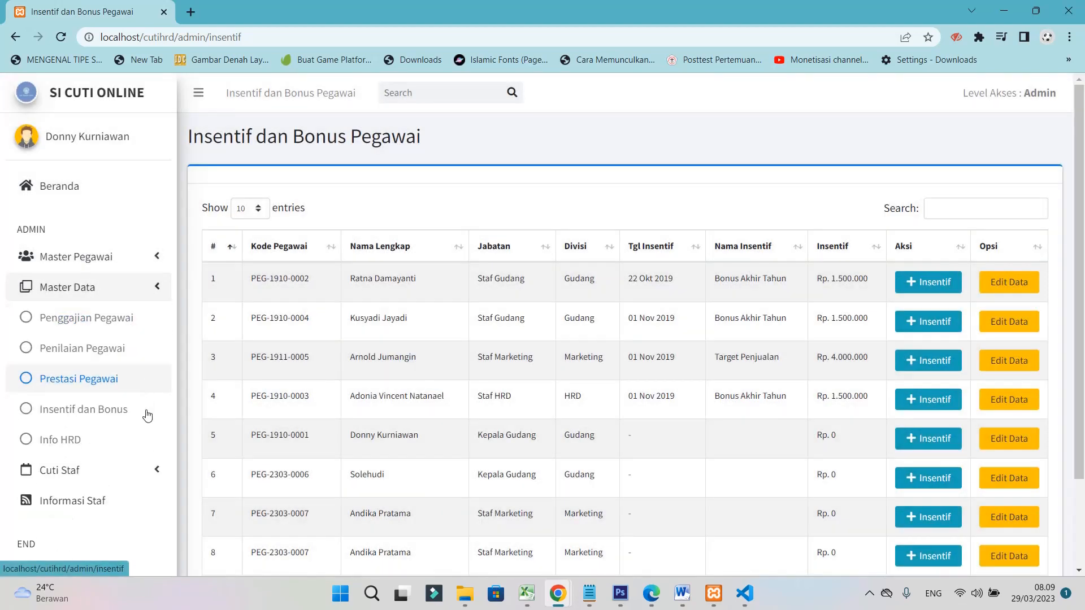
left_click(67, 448)
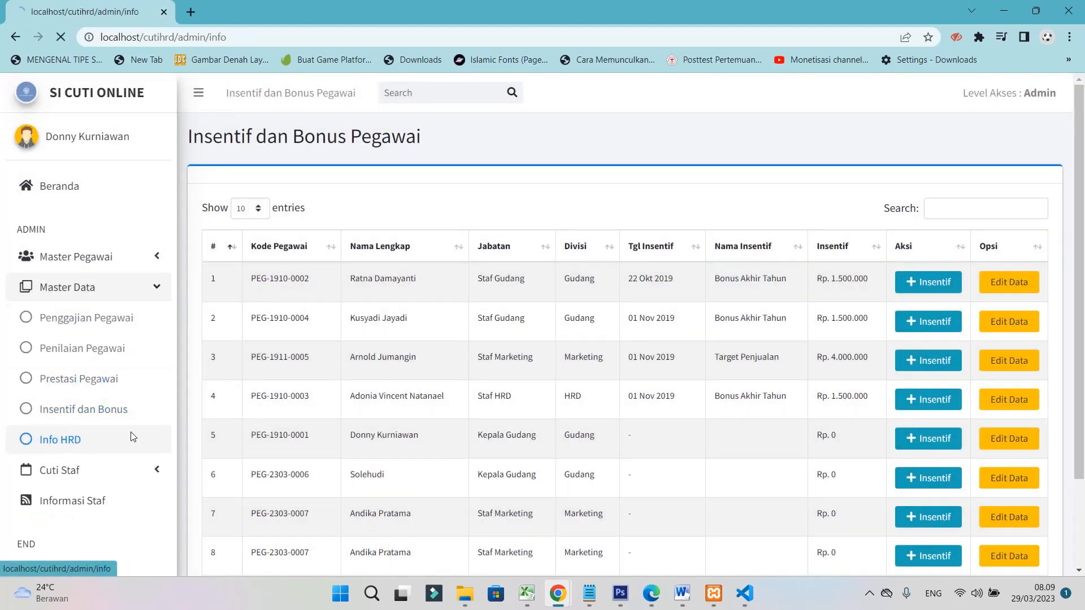
Add and save an HRD info dated 03/29/2023 reading 'Bonus Thr Lebaran akan cair besok'
scroll(625, 439, "down", 2)
scroll(577, 450, "down", 2)
scroll(426, 345, "down", 1)
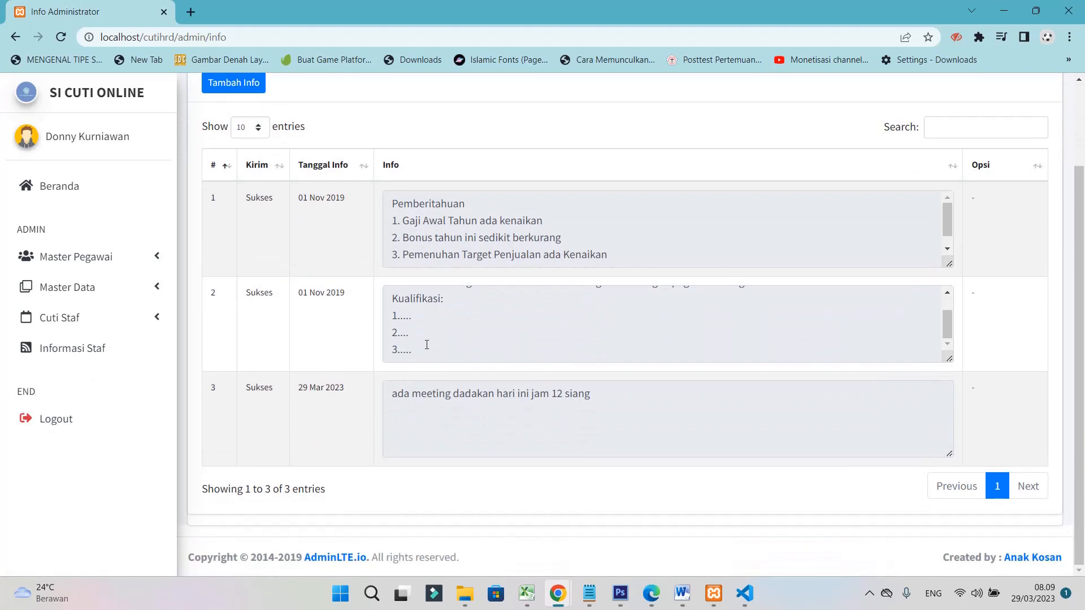
scroll(543, 387, "up", 2)
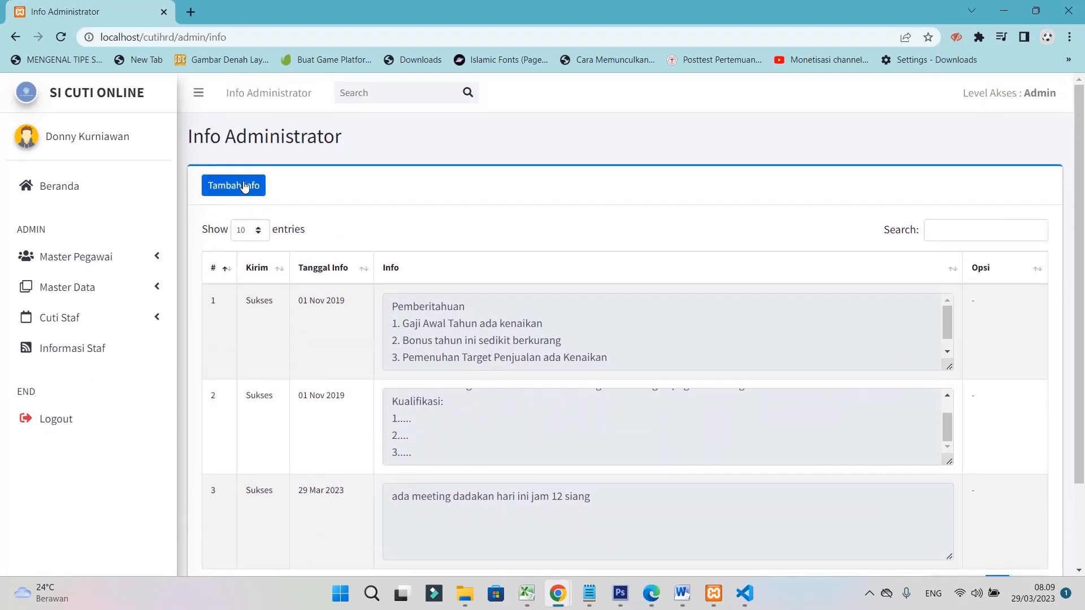
left_click(249, 187)
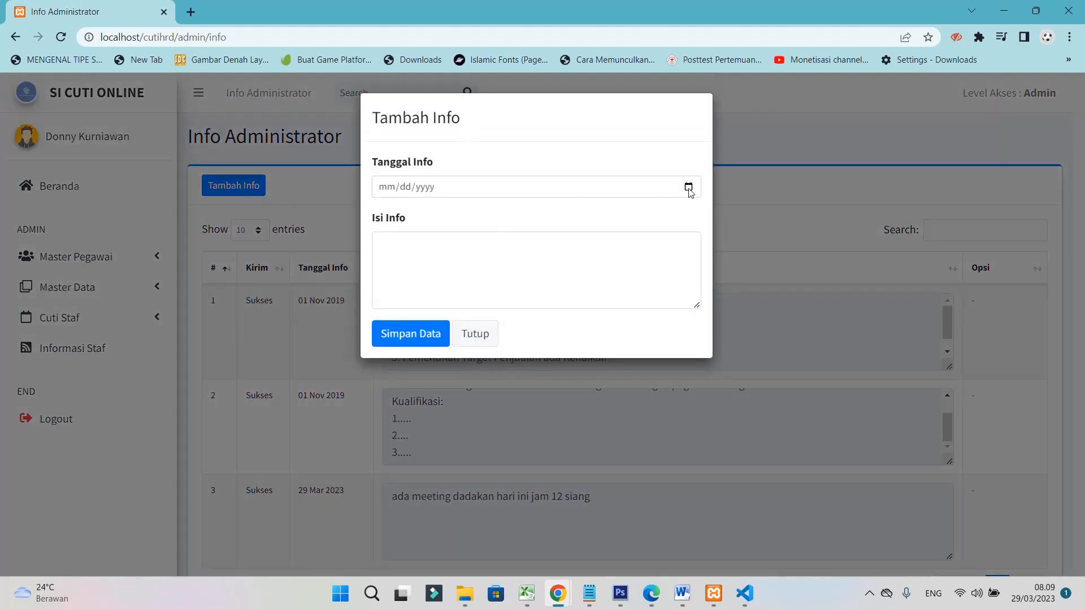
left_click(688, 187)
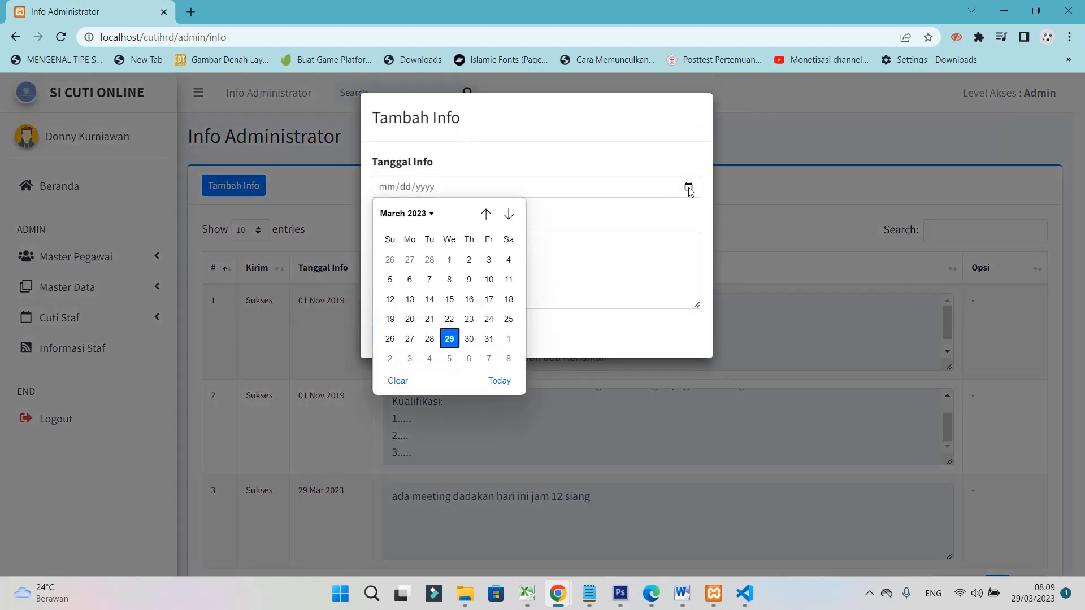
left_click(449, 339)
left_click(446, 261)
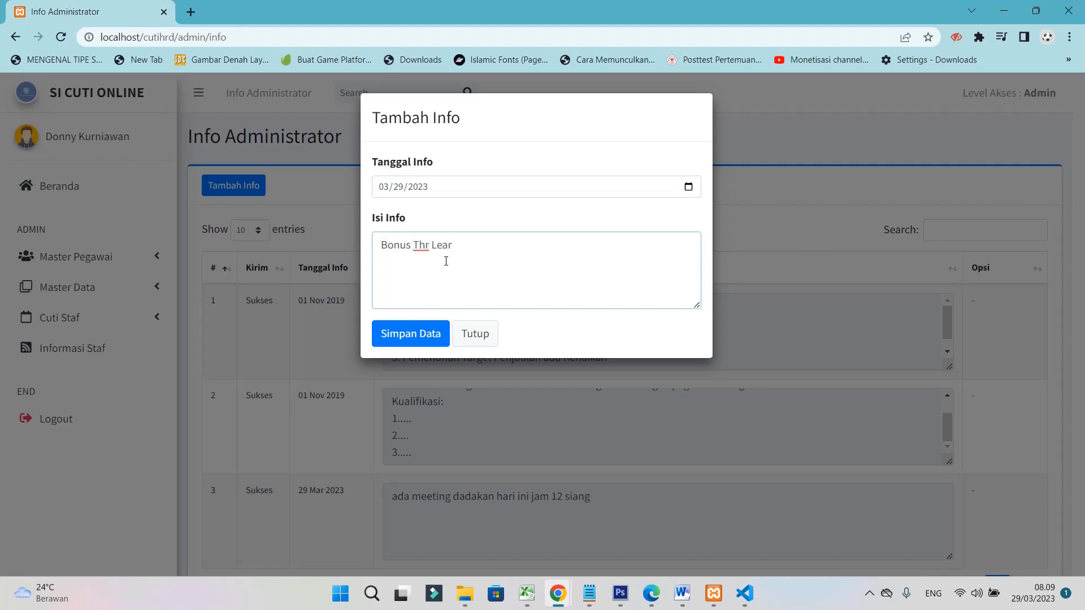
type("akan cair besok")
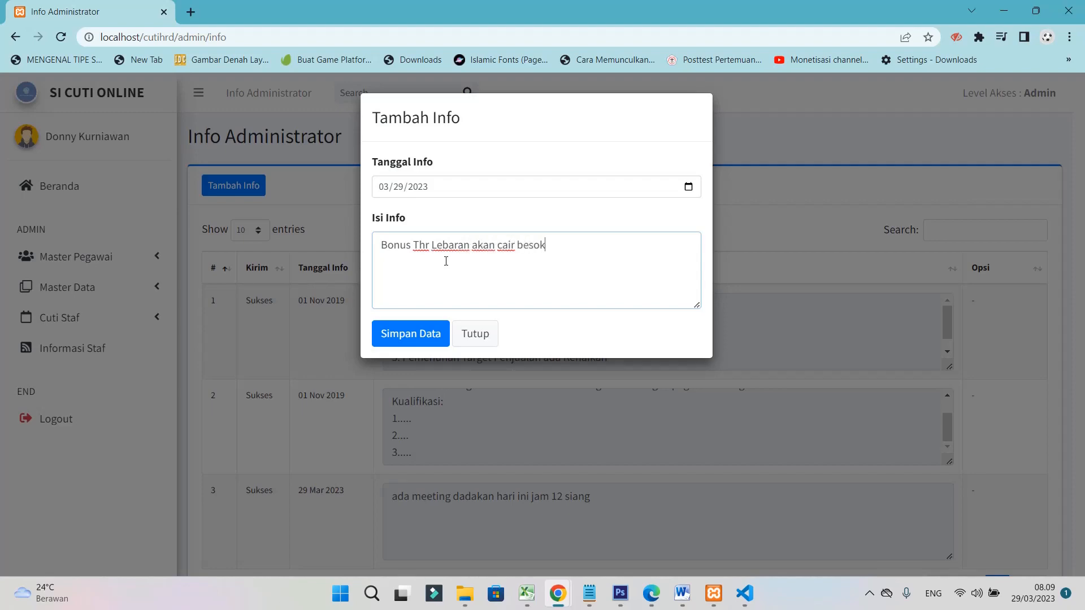
left_click(430, 334)
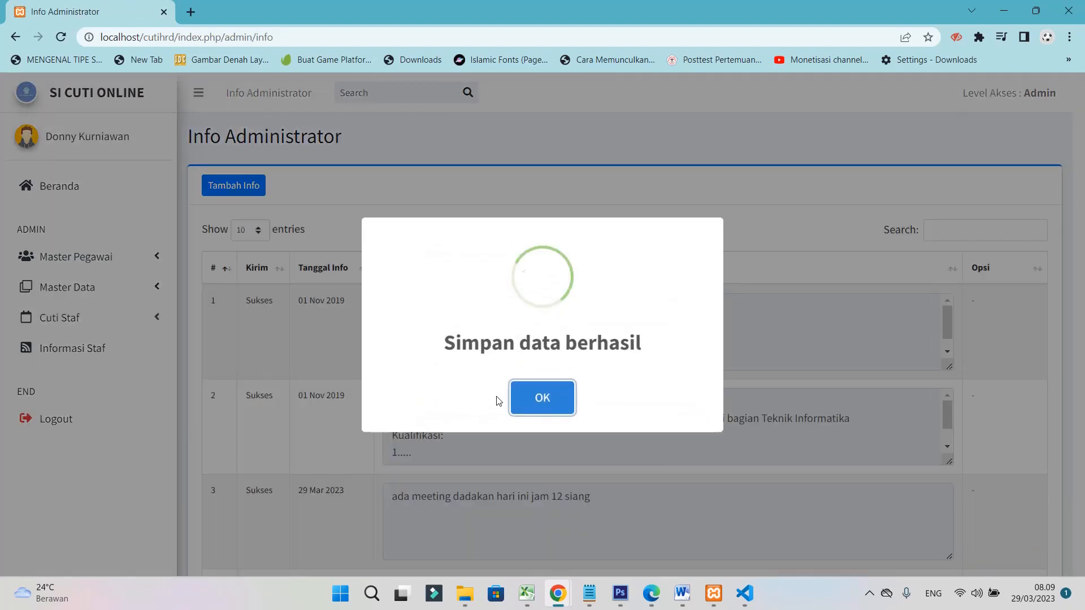
left_click(546, 397)
scroll(588, 450, "down", 4)
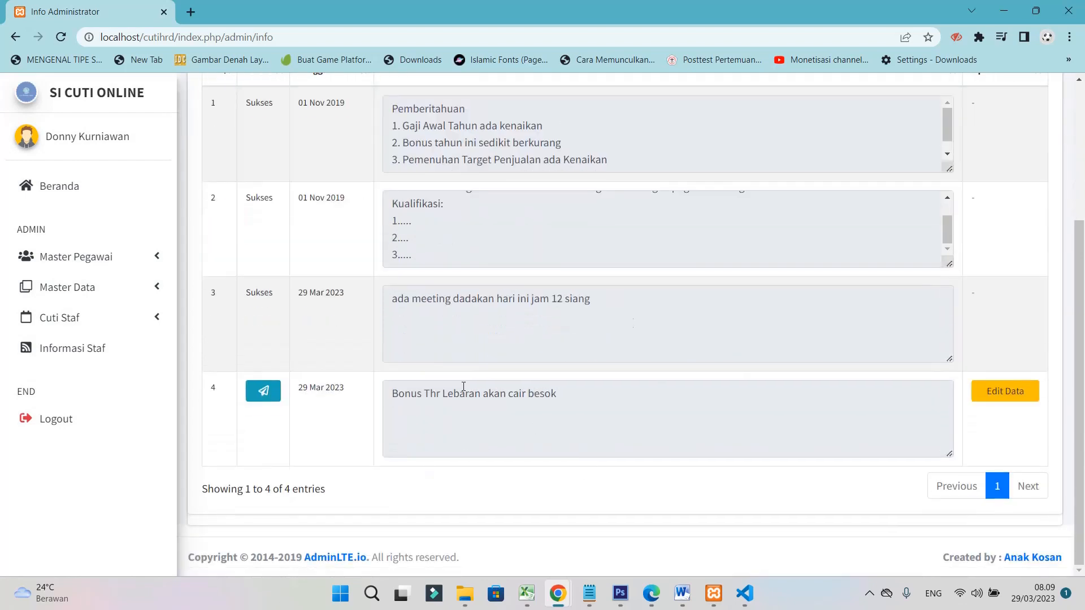
Send info item 4, Bonus Thr Lebaran, to staff with Kirim Data
left_click(260, 391)
left_click(409, 174)
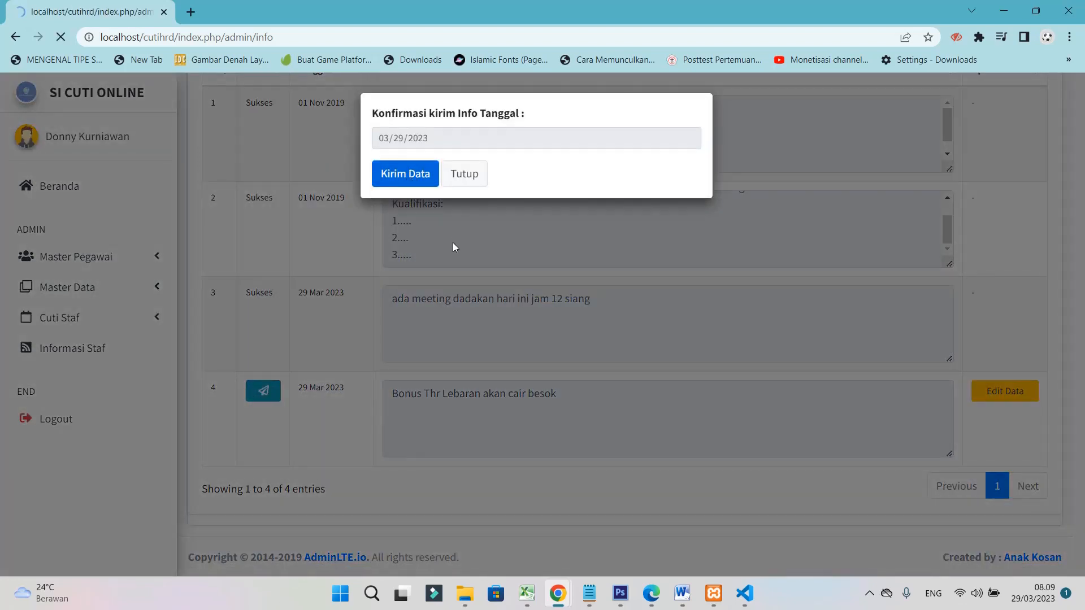
left_click(542, 396)
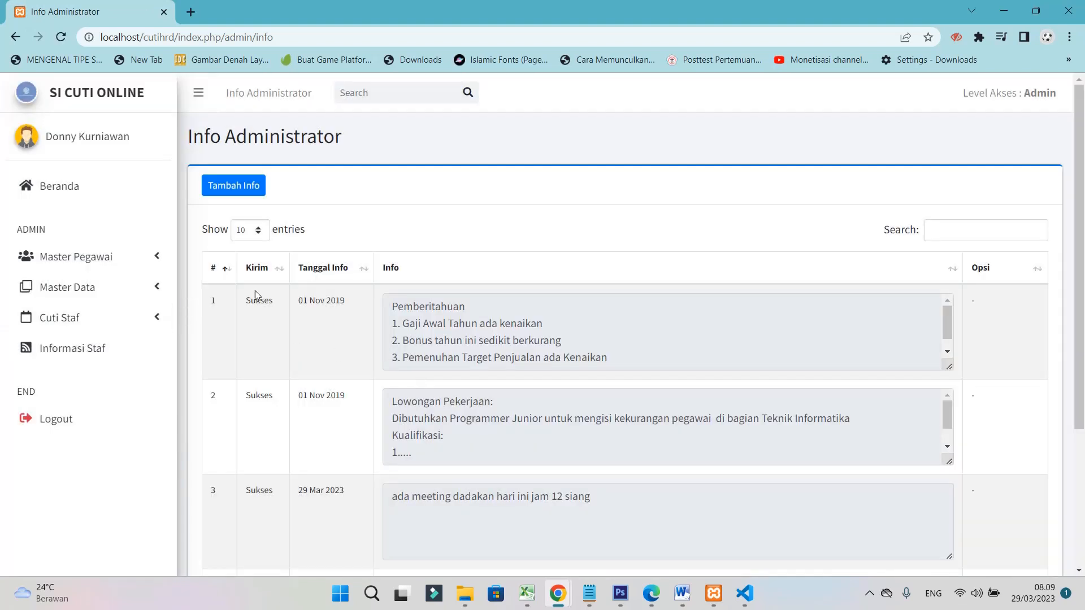
Expand the Master Data and Cuti Staf sections in the sidebar
left_click(69, 288)
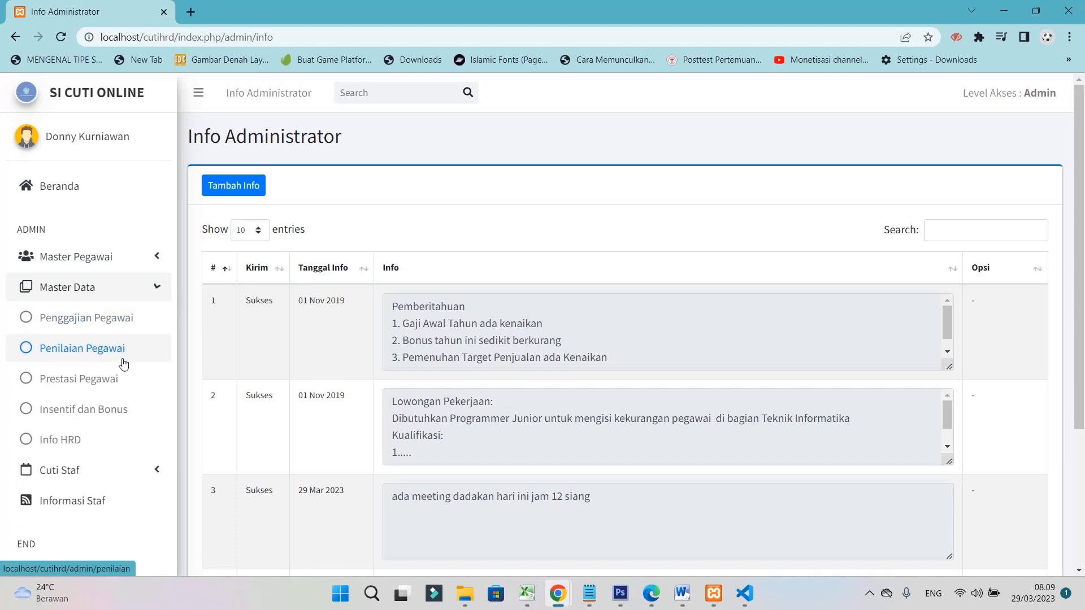
scroll(104, 449, "down", 1)
left_click(92, 452)
scroll(122, 433, "down", 2)
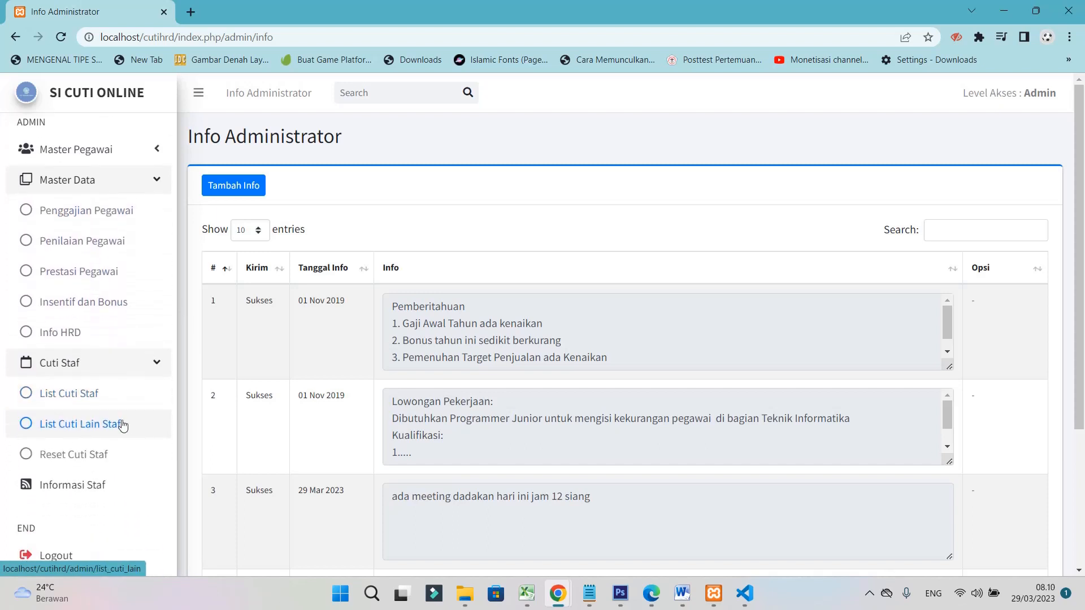
Open List Cuti Staf and bring up the decision form for the pending row 2 request
left_click(81, 395)
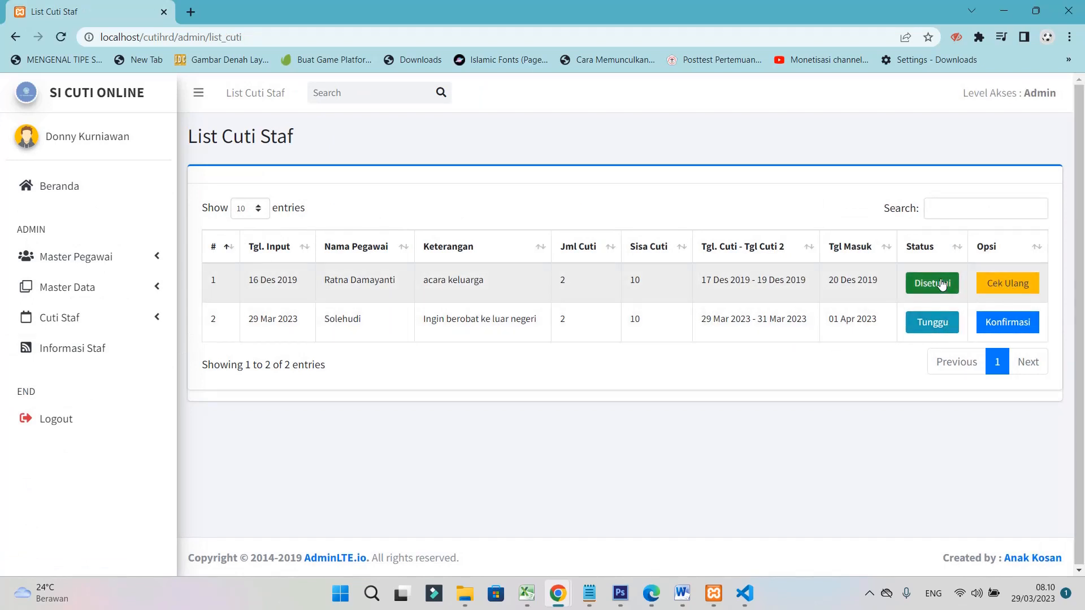
left_click(1016, 321)
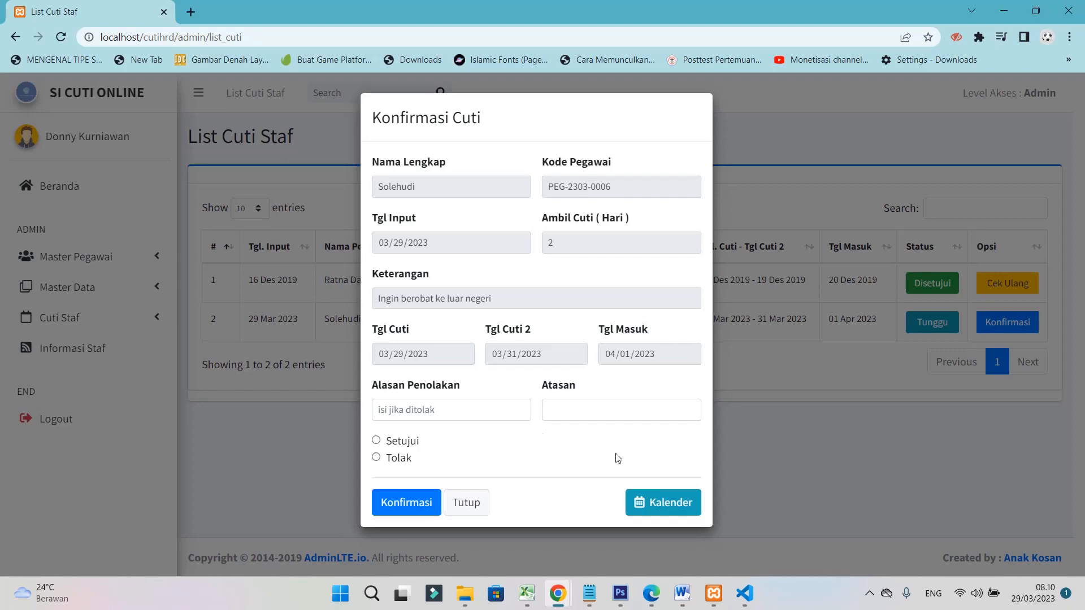
left_click(461, 503)
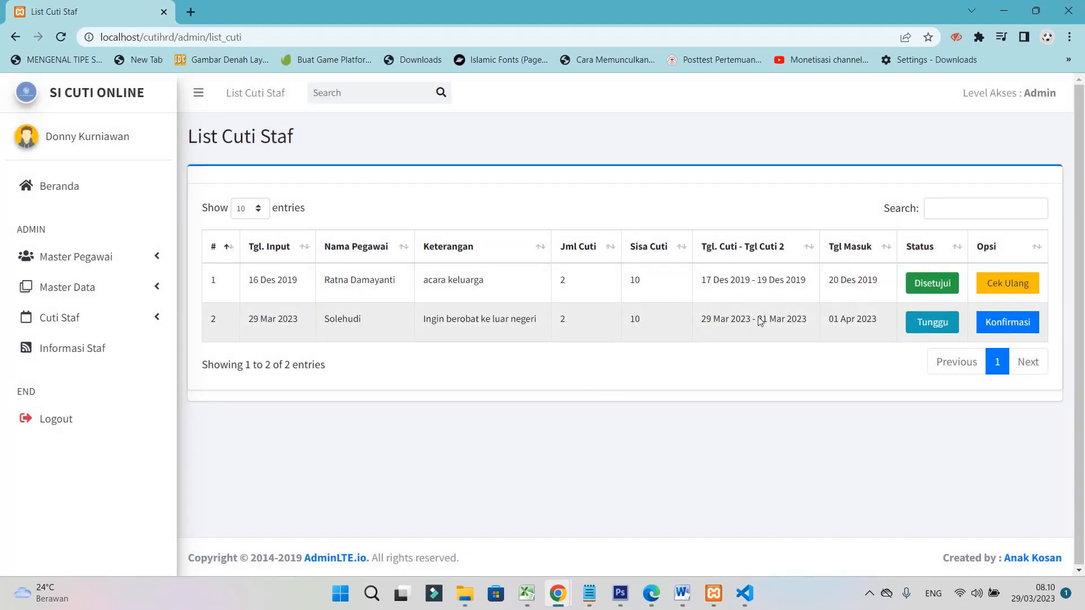
left_click(1008, 322)
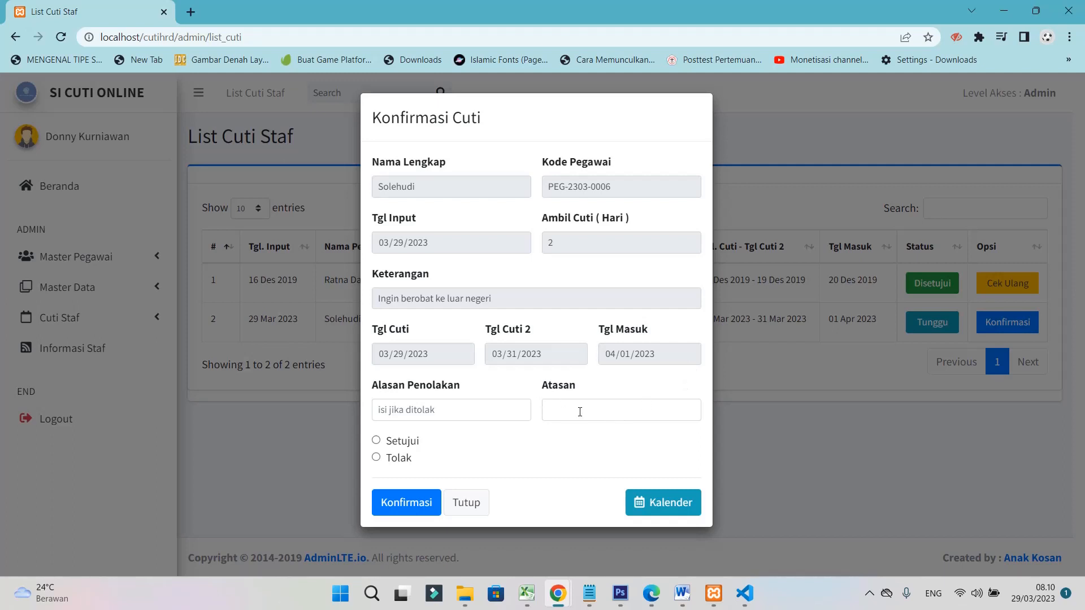
Reject the request with supervisor 'kepala staff' and reason 'ada meeting'
left_click(475, 412)
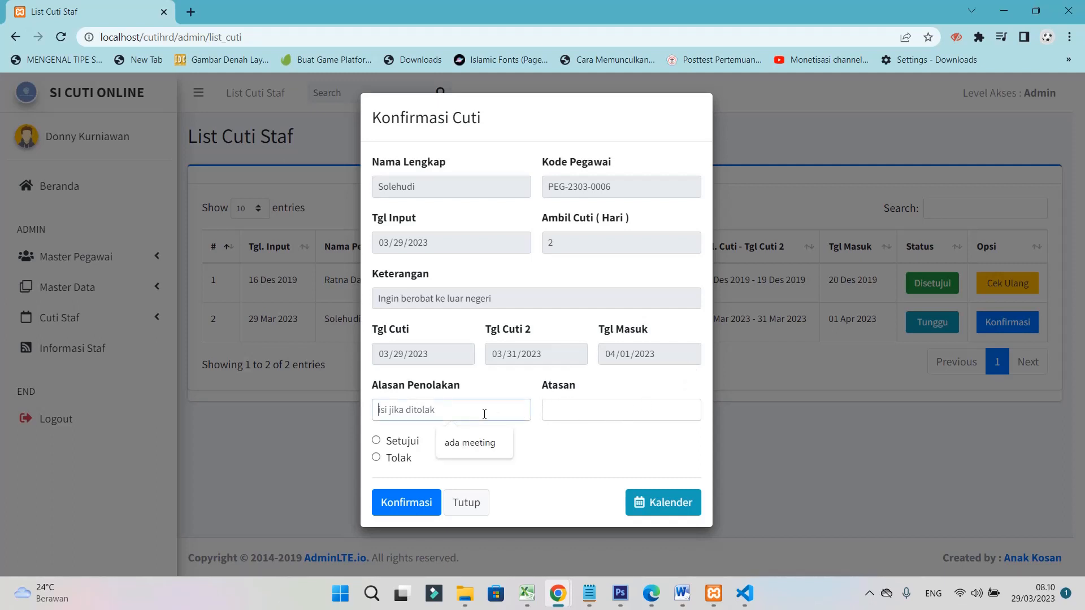
left_click(572, 412)
left_click(618, 443)
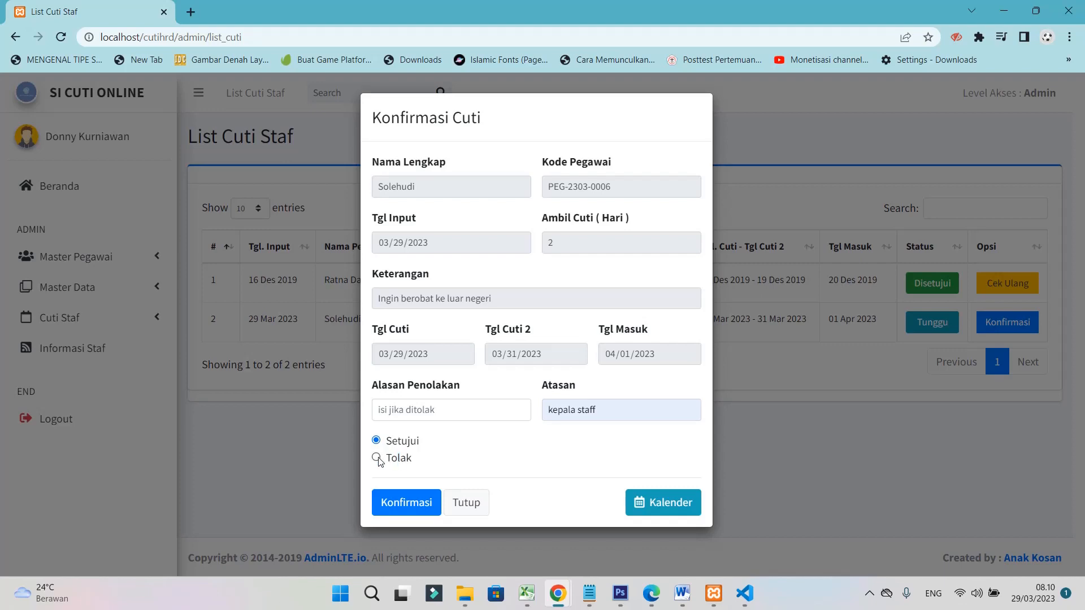
left_click(394, 409)
left_click(447, 445)
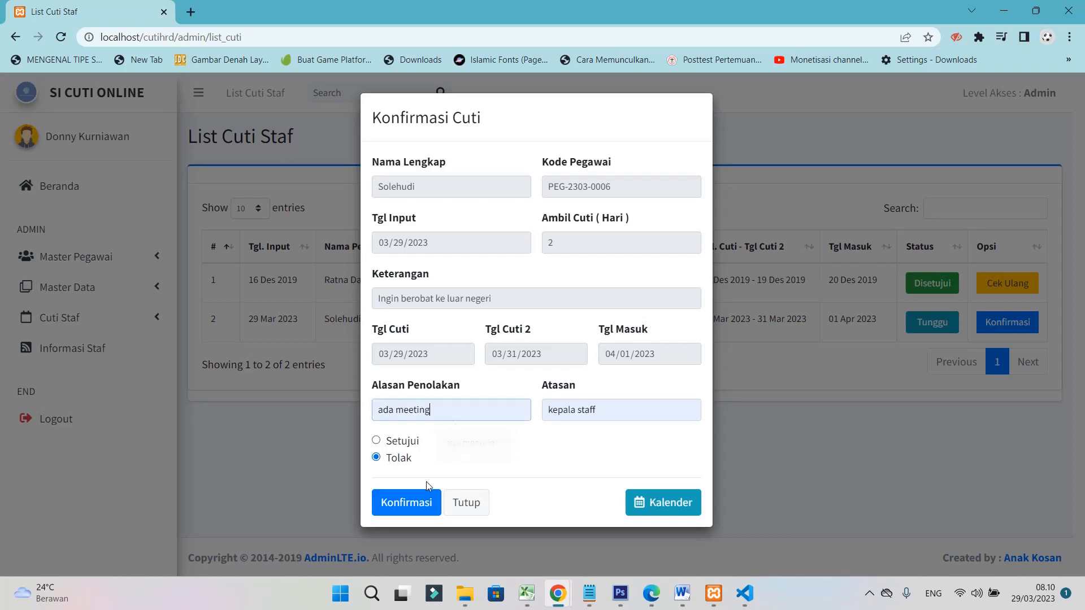
left_click(419, 505)
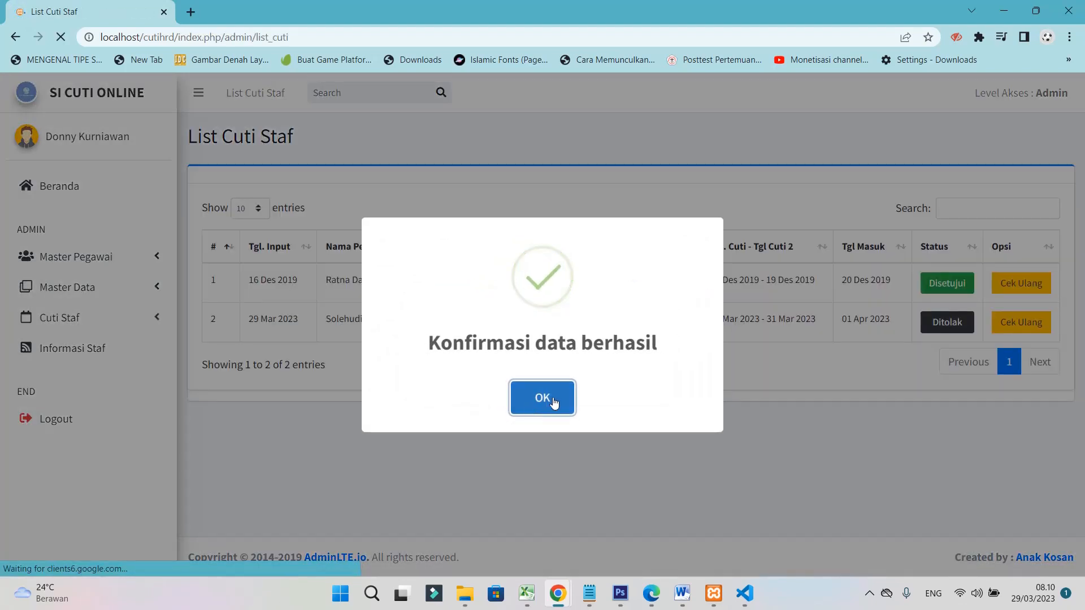
left_click(553, 401)
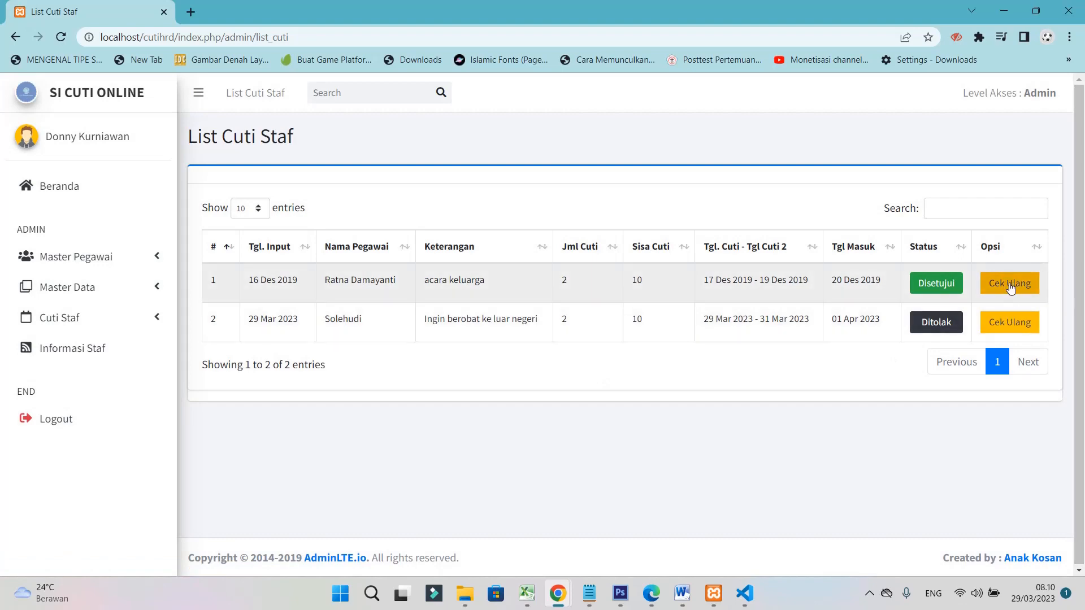
Review the first, already approved leave request and close its form
left_click(1011, 289)
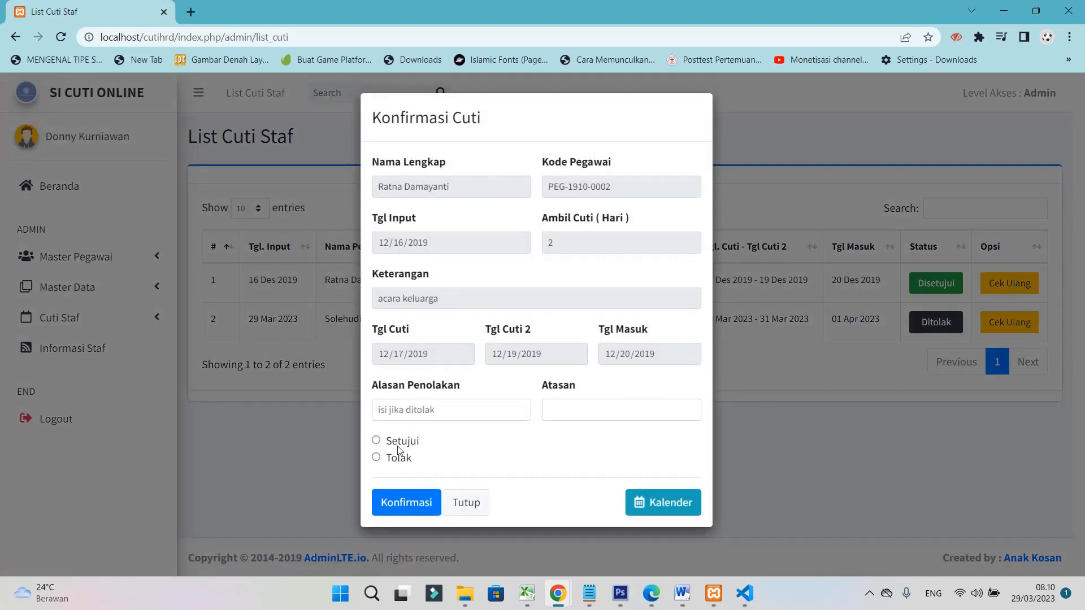
left_click(451, 502)
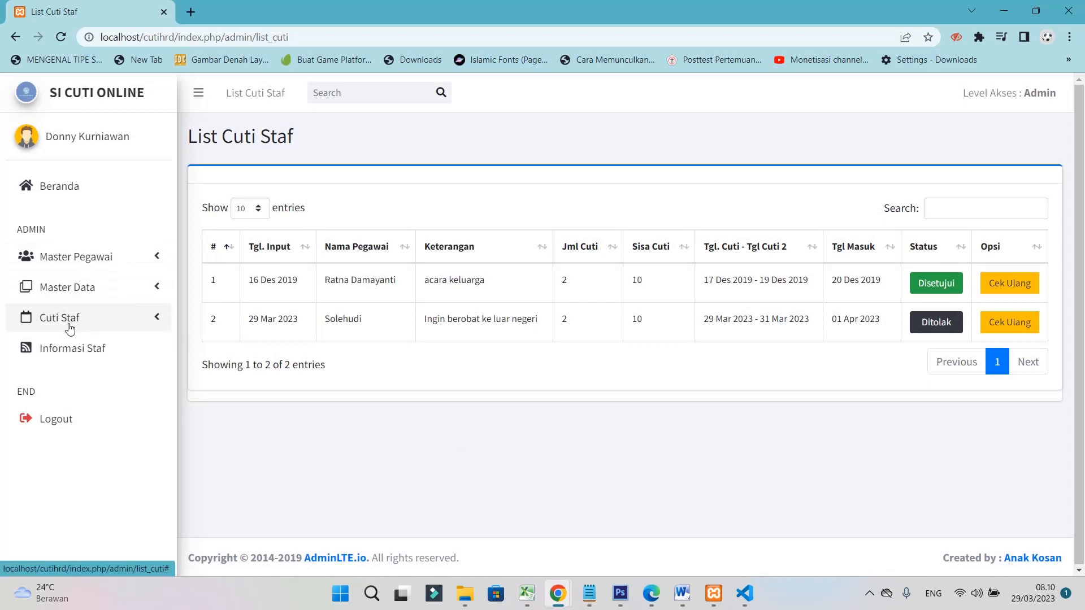
left_click(70, 328)
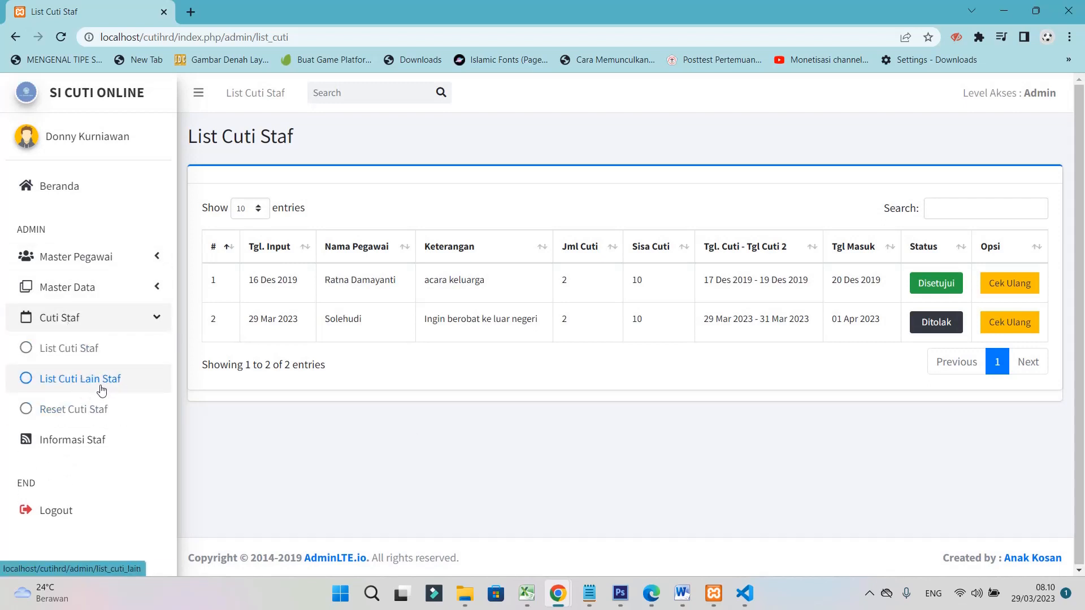
Open Informasi Staf and scroll through the five Berita & Informasi Staf entries
left_click(81, 444)
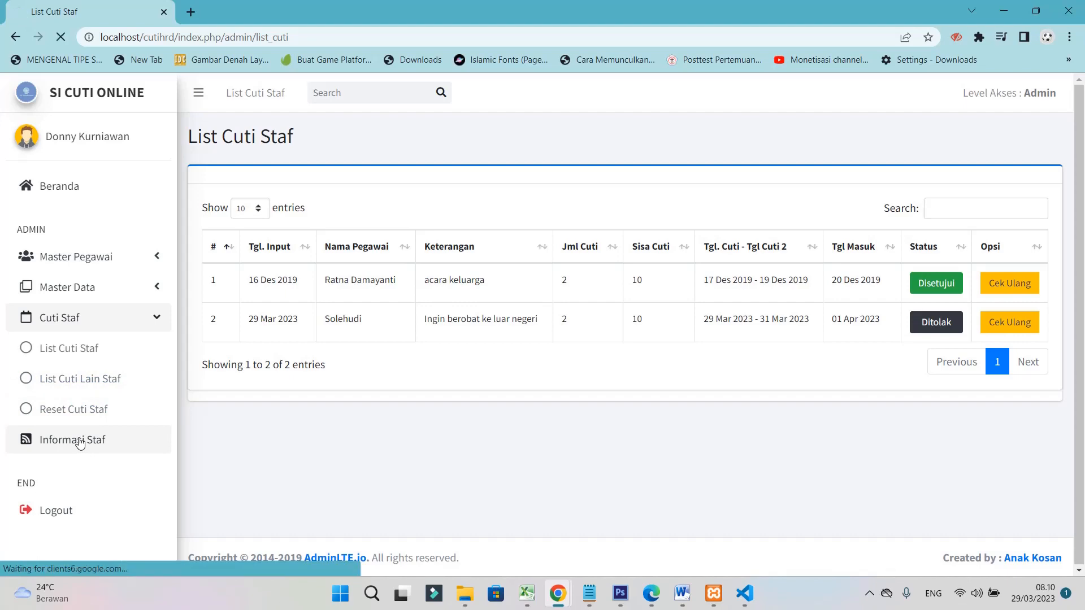
scroll(484, 375, "down", 3)
scroll(484, 327, "up", 3)
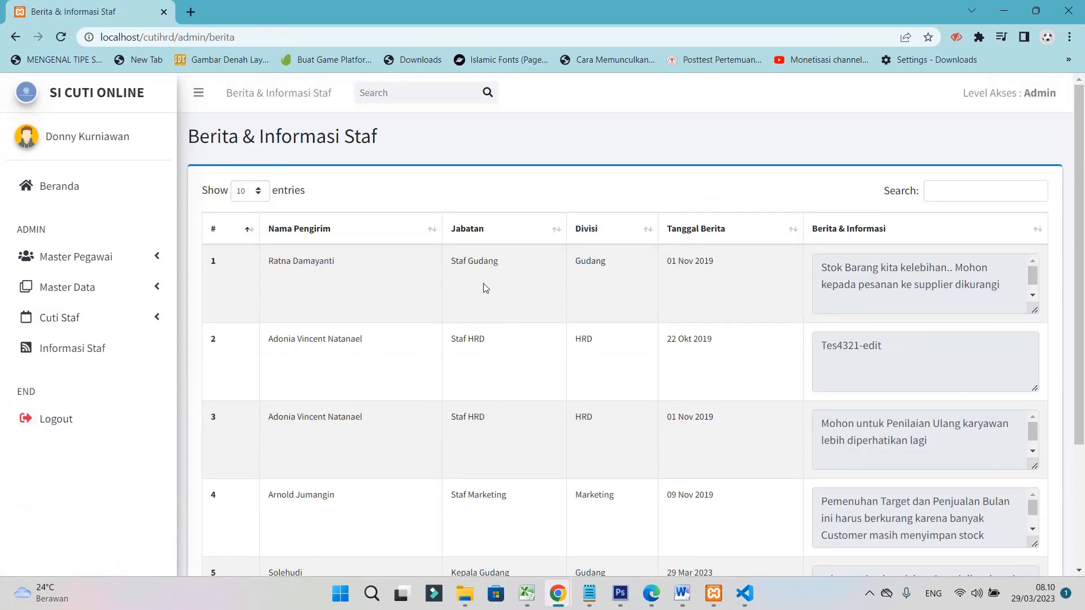
scroll(676, 305, "down", 3)
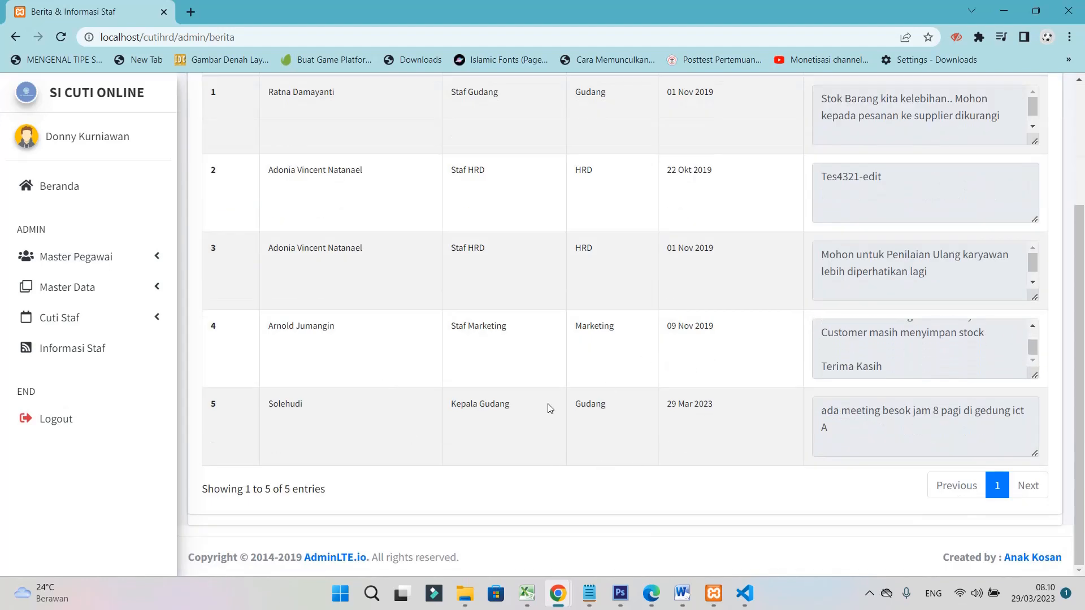
scroll(472, 326, "up", 3)
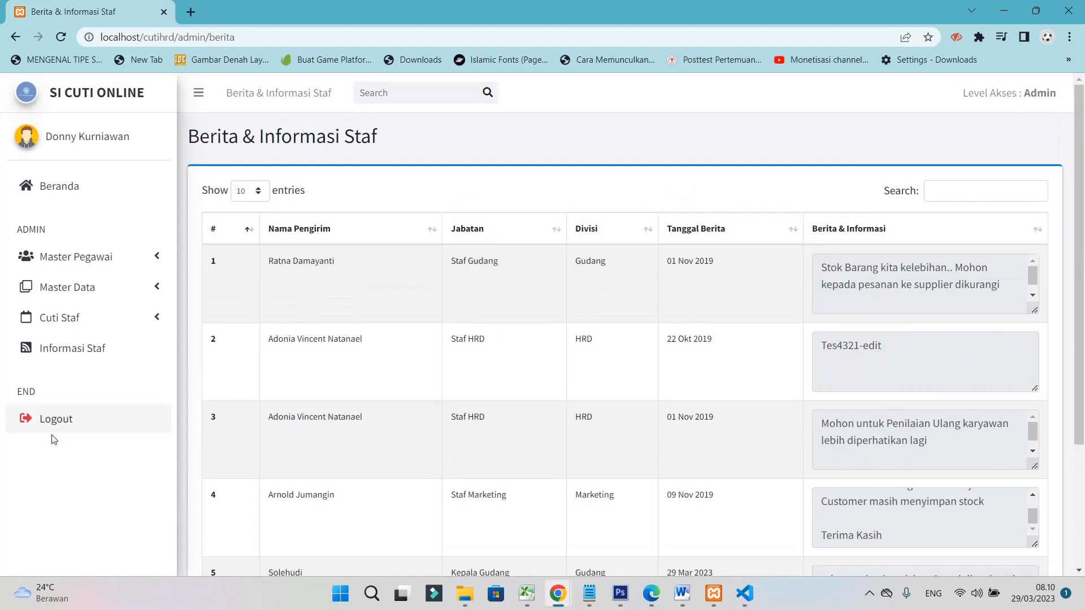
Log out of the admin account, confirming with Keluar
left_click(66, 417)
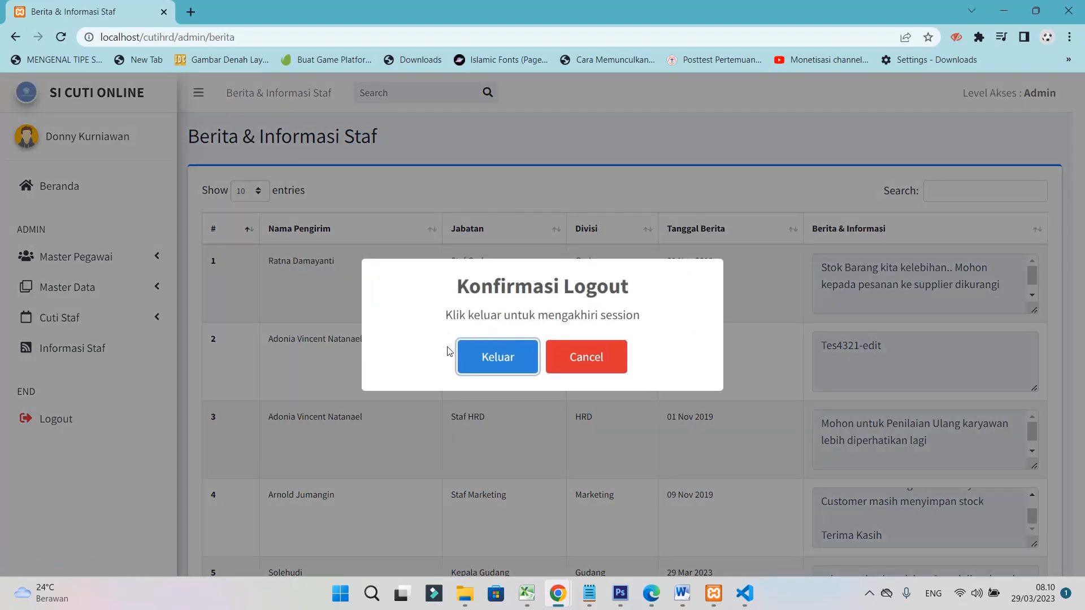
left_click(501, 360)
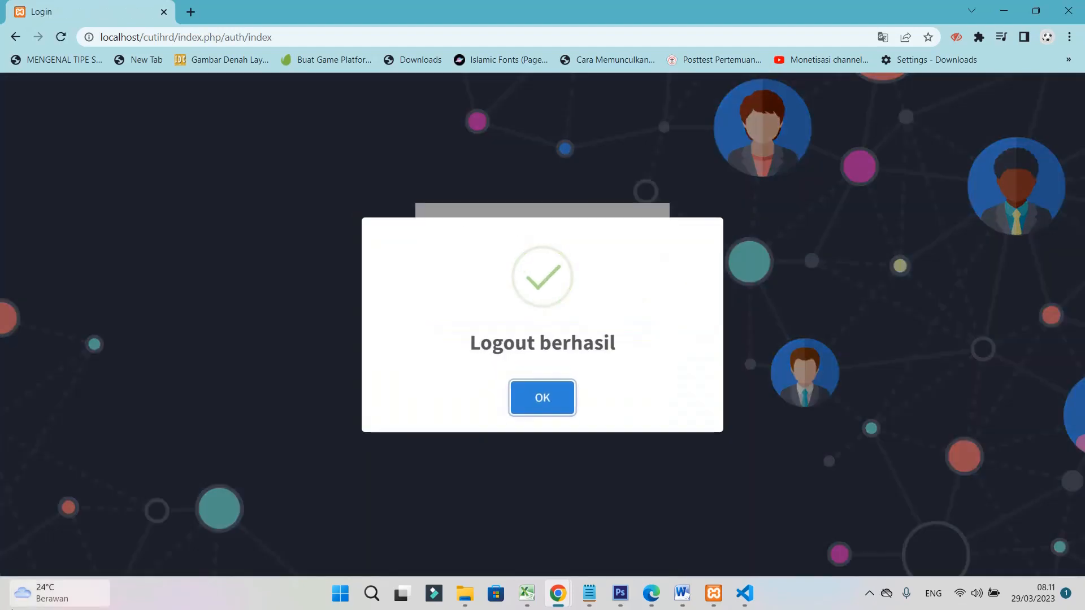
left_click(531, 385)
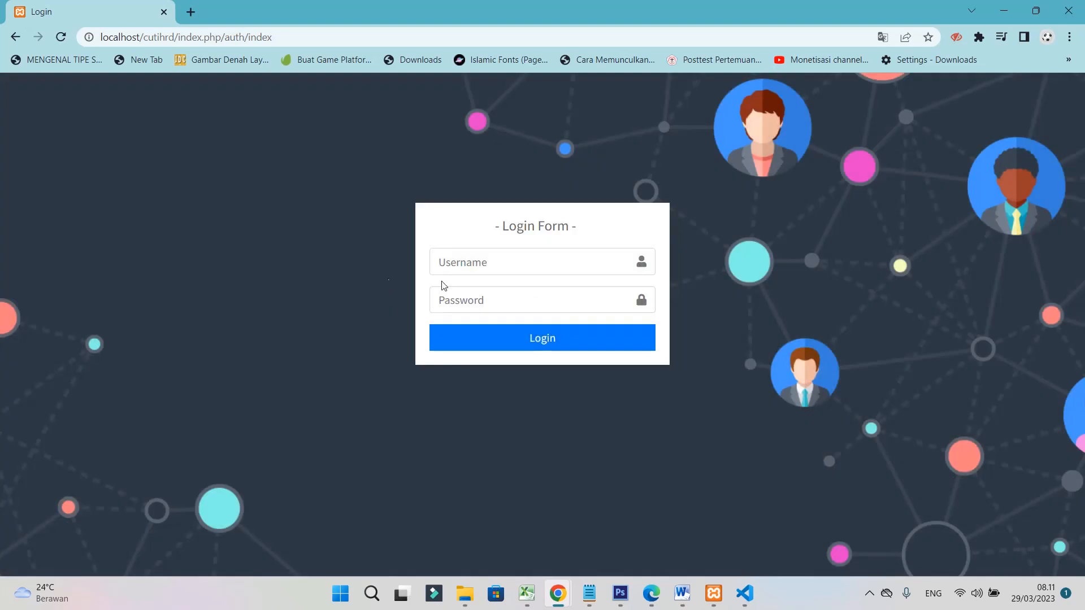
Sign in with the staff account's username and password
left_click(479, 266)
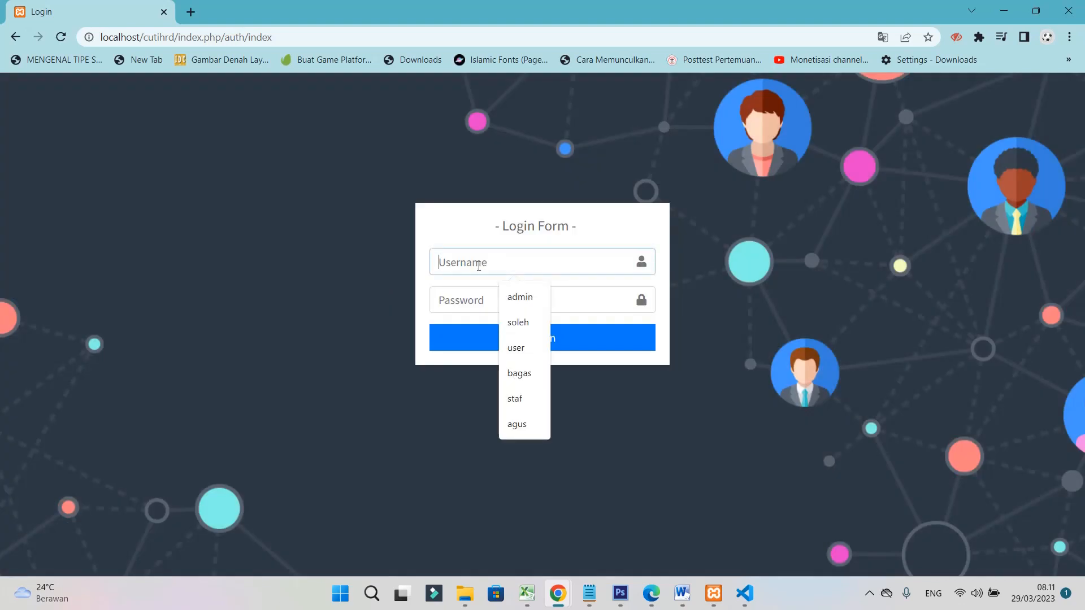
type("soleh")
key("Tab")
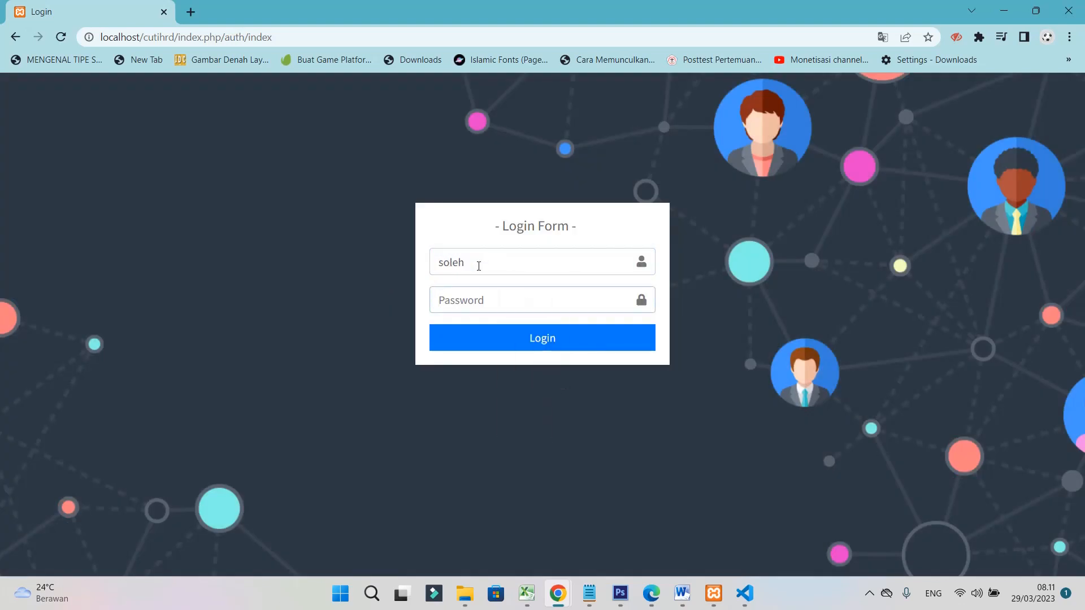
type("123")
key("Return")
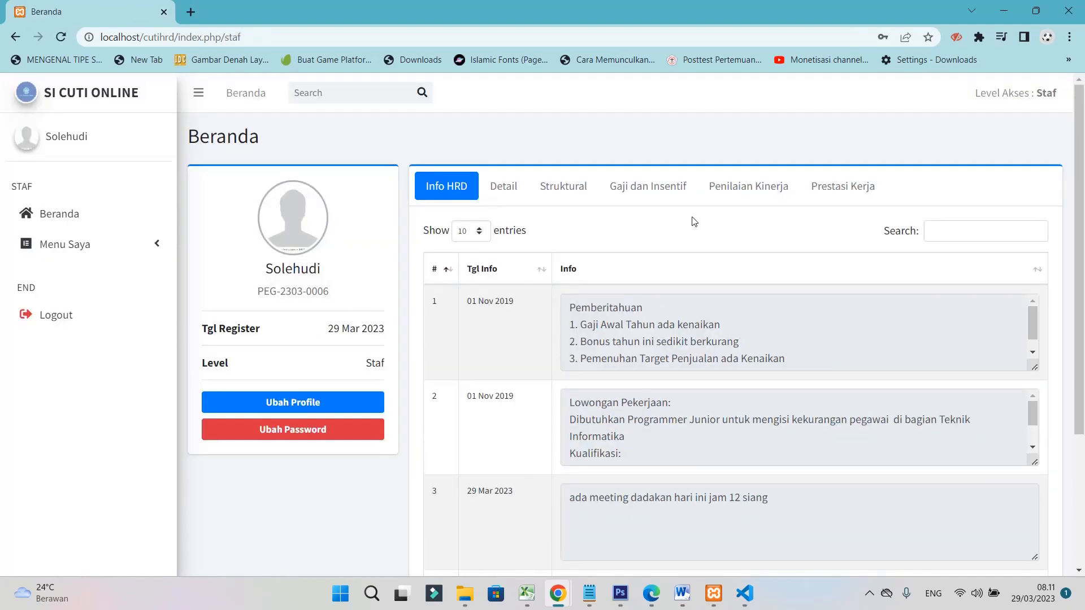
scroll(694, 221, "down", 3)
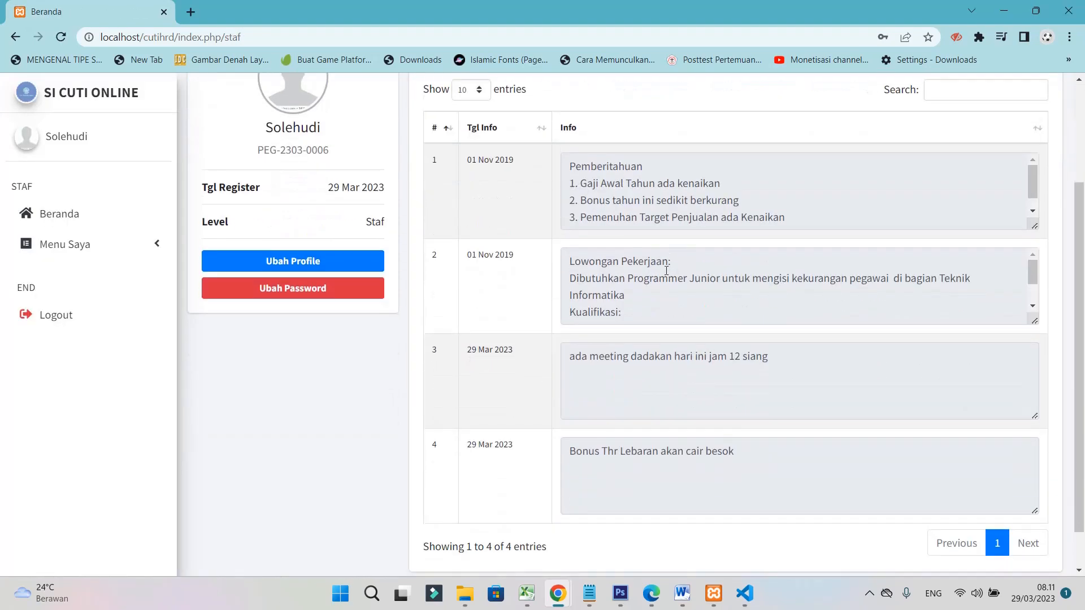
scroll(666, 271, "up", 3)
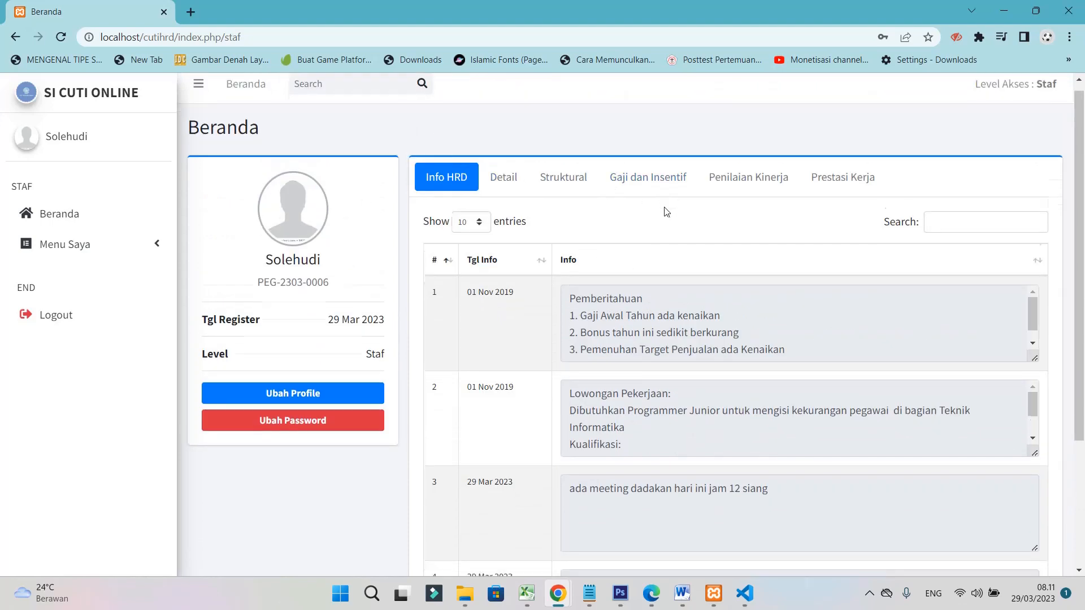
scroll(667, 211, "down", 3)
scroll(527, 170, "up", 3)
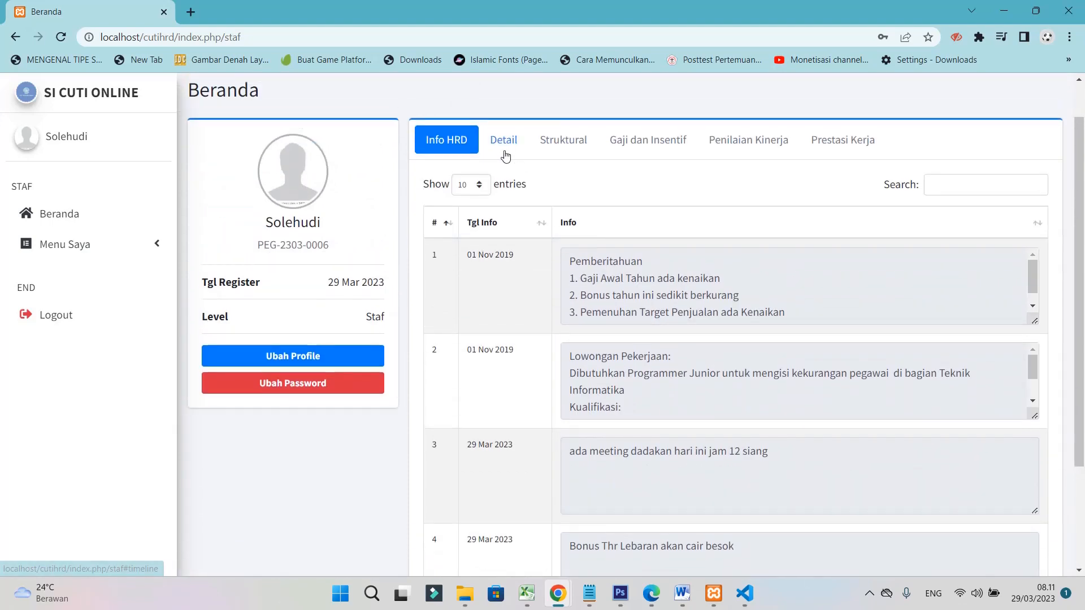
left_click(564, 144)
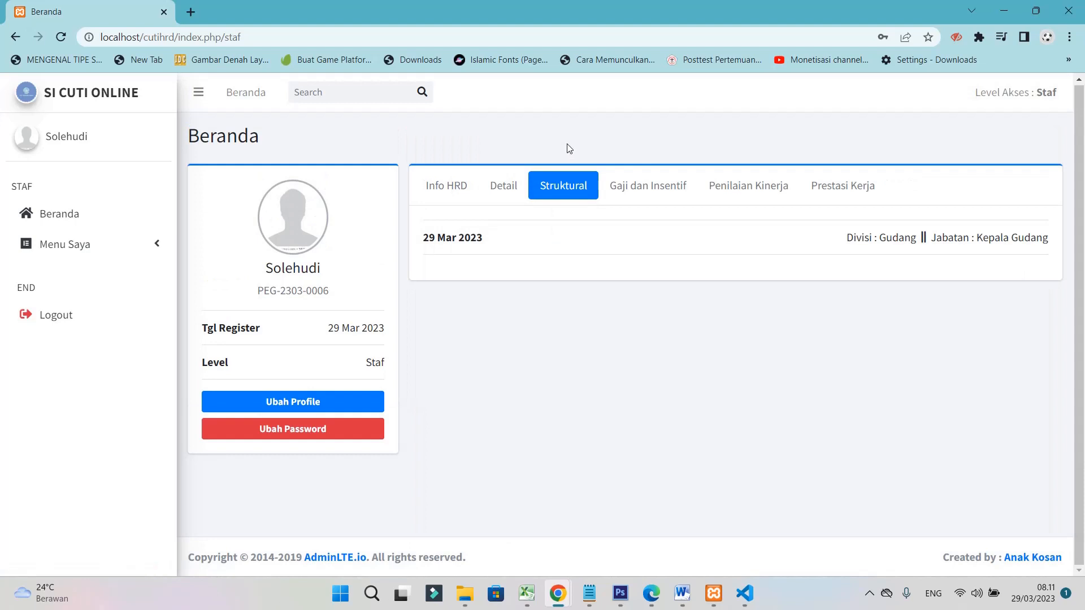
left_click(650, 194)
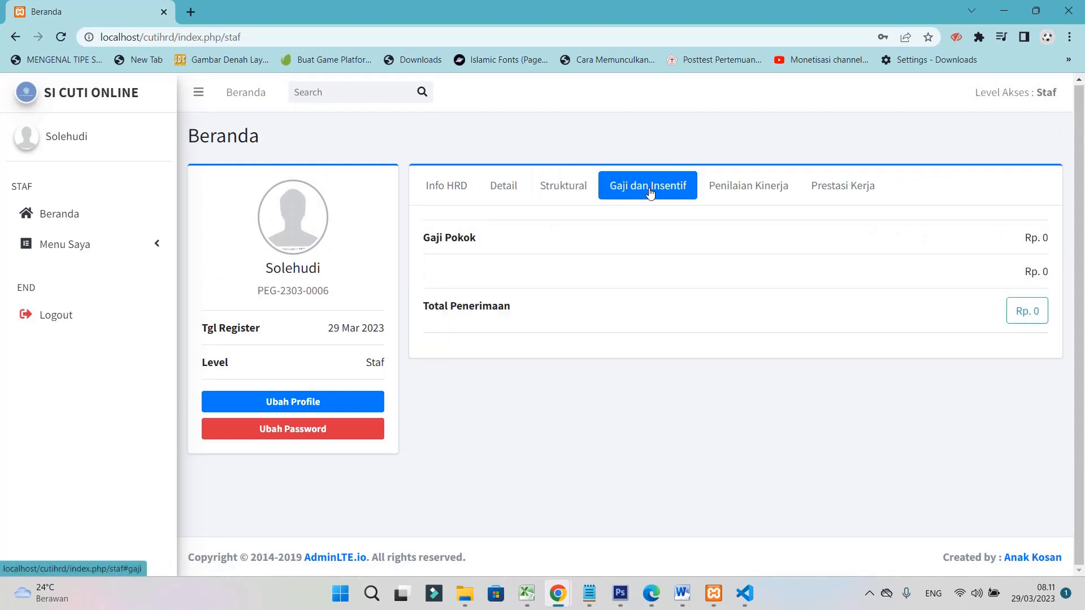
left_click(749, 189)
left_click(836, 191)
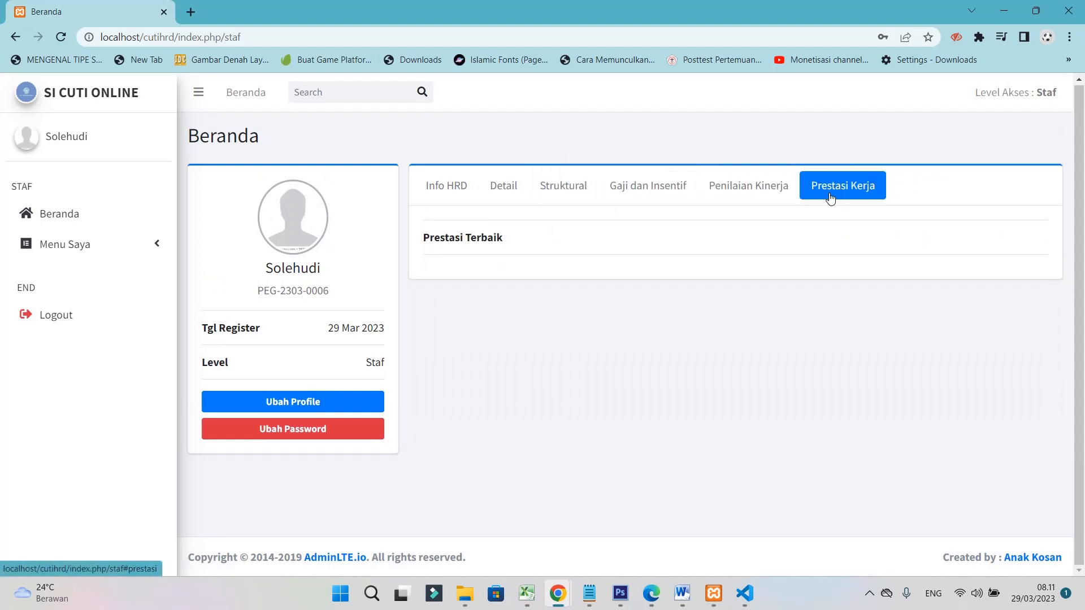
left_click(439, 189)
scroll(530, 362, "down", 3)
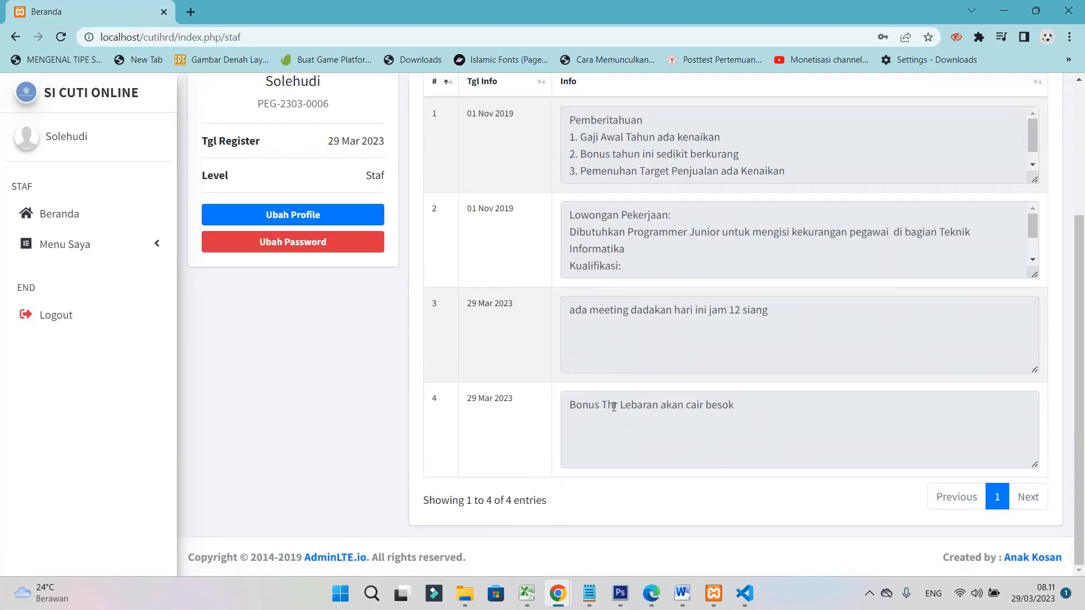
left_click_drag(613, 407, 728, 407)
left_click(728, 407)
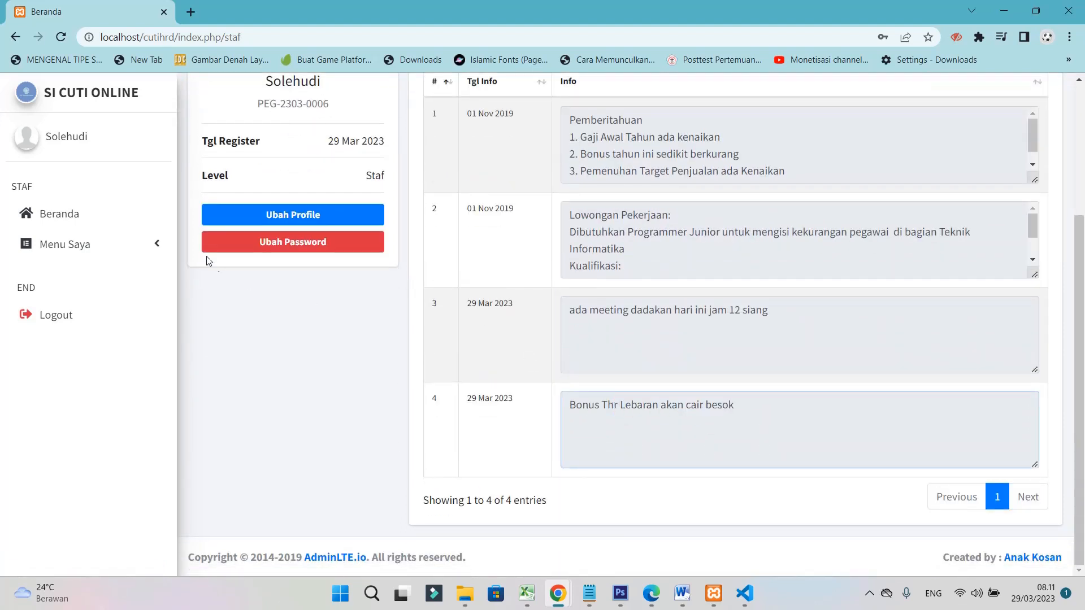
left_click(300, 223)
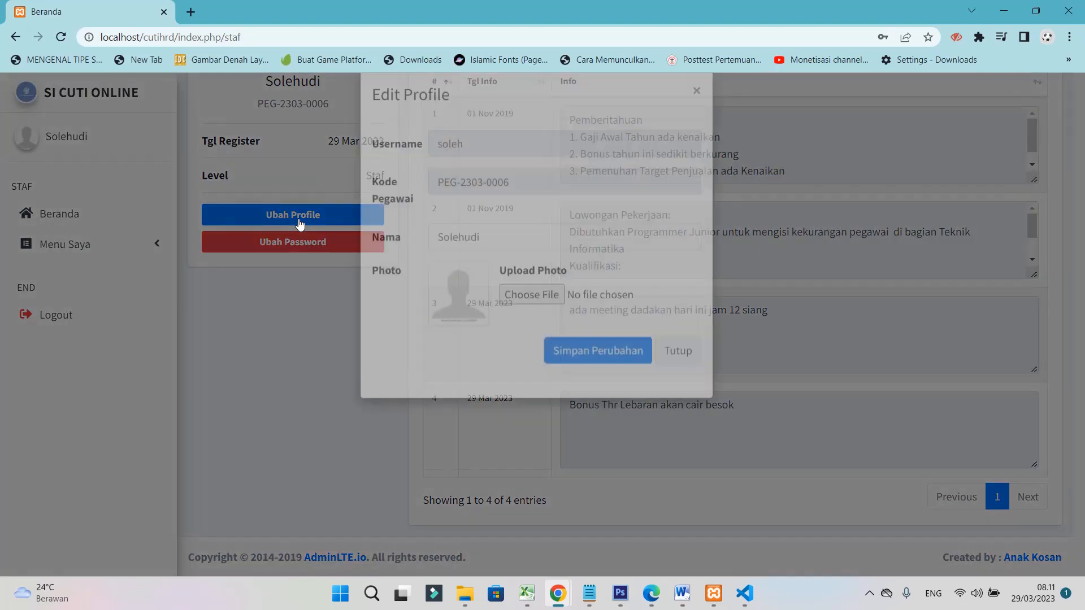
left_click(678, 374)
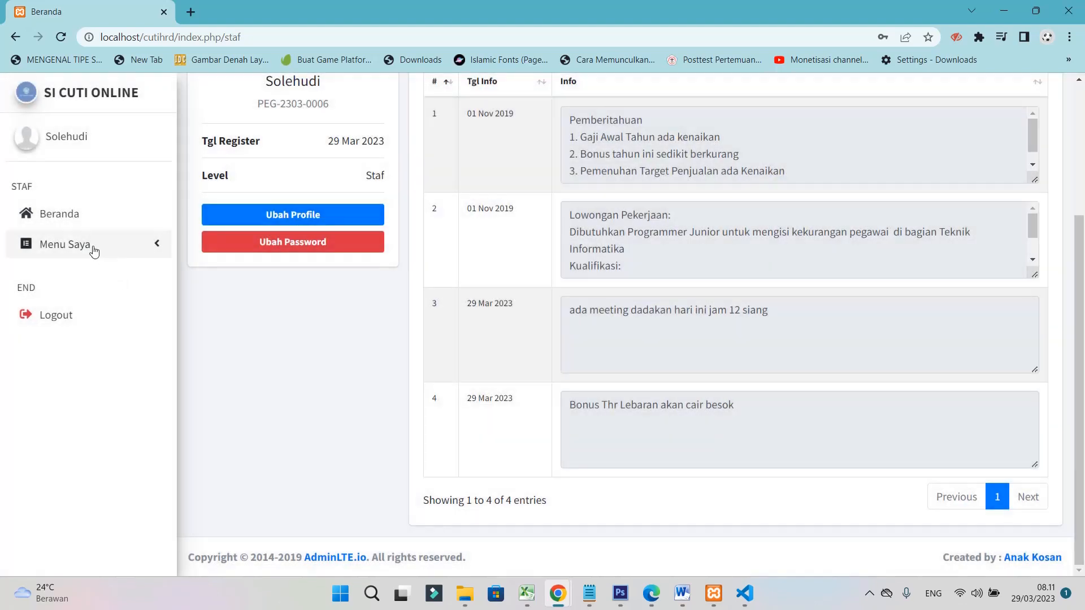
left_click(91, 244)
Open List Cuti under Menu Saya and start resubmitting the rejected Cuti Tahunan request
left_click(81, 283)
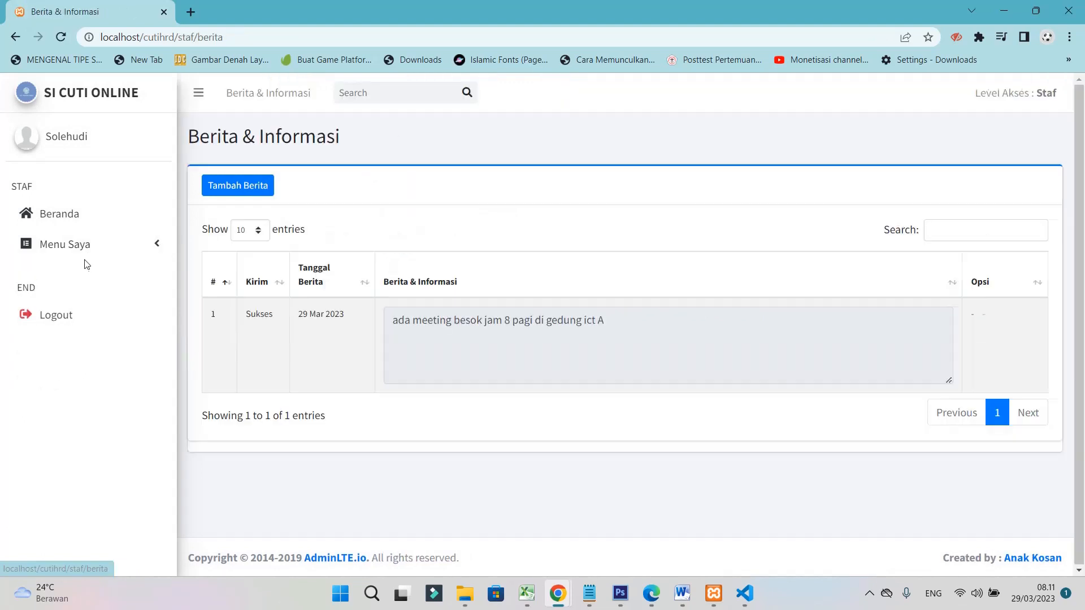
left_click(83, 245)
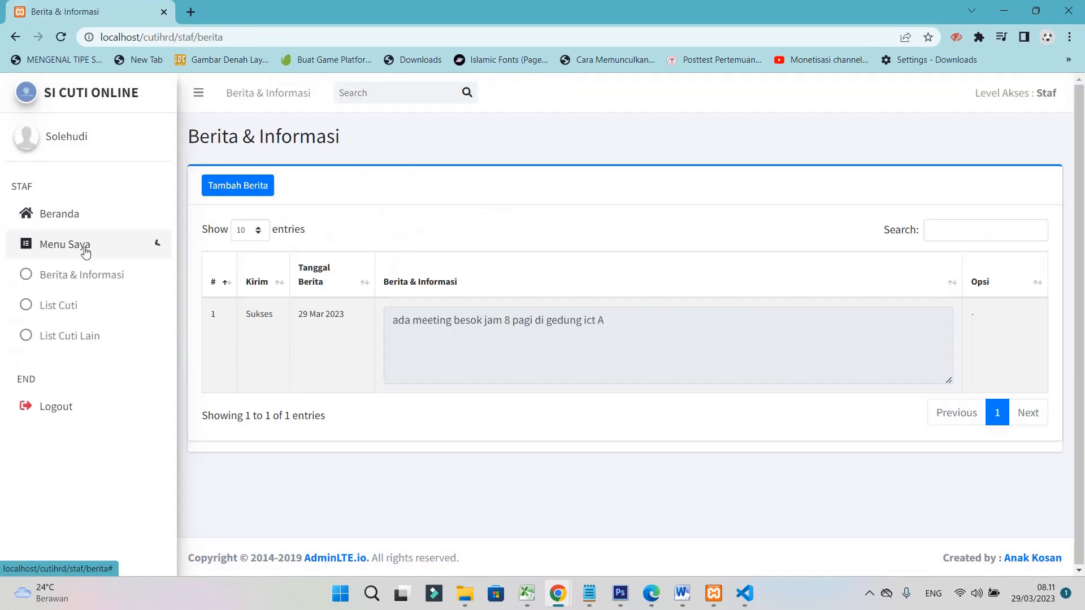
left_click(61, 307)
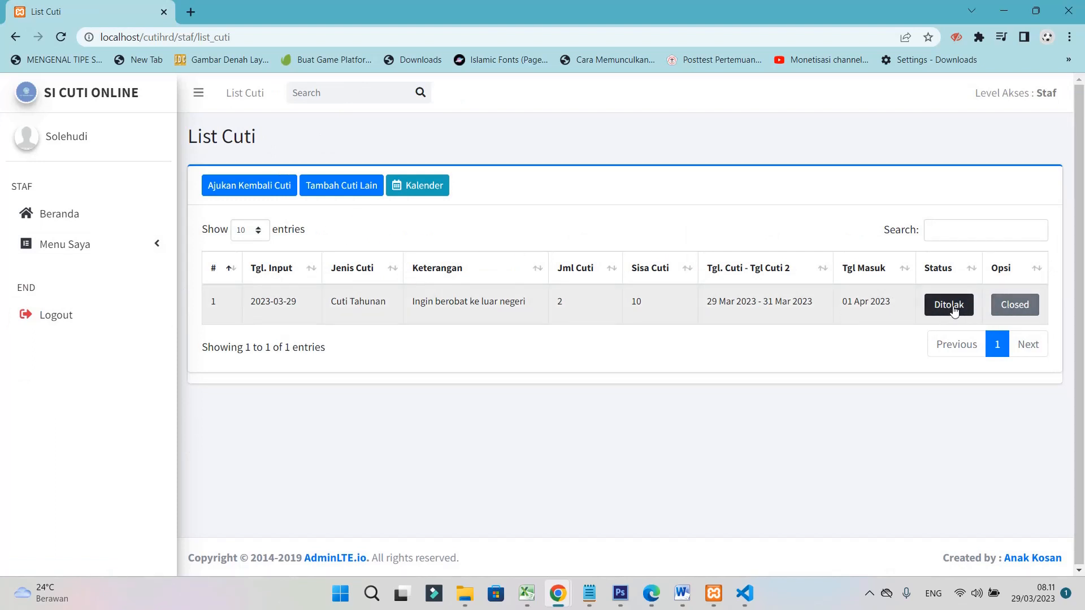
left_click(239, 187)
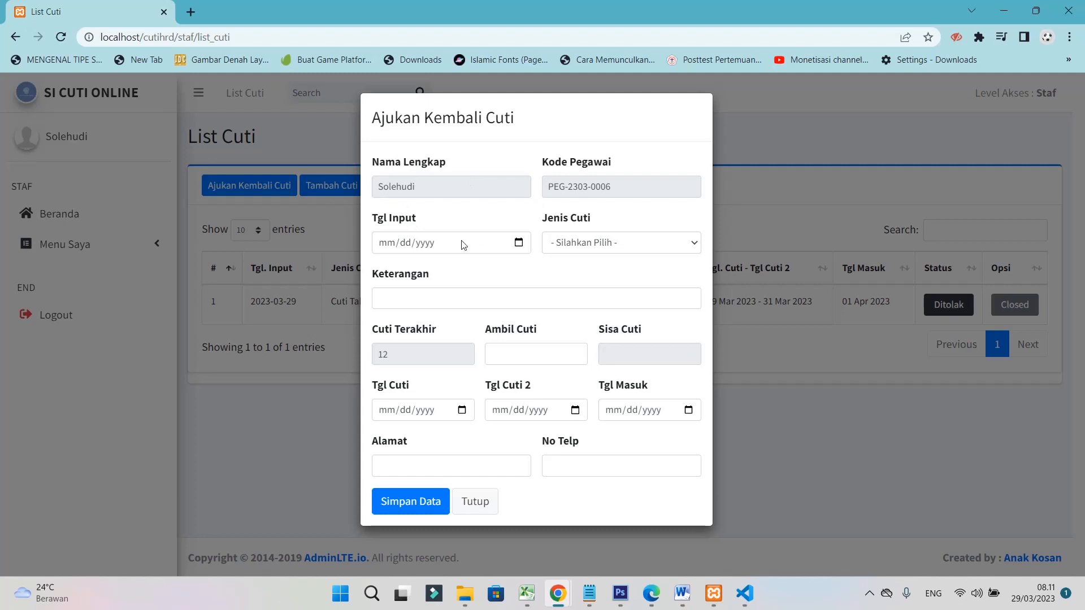
left_click(596, 241)
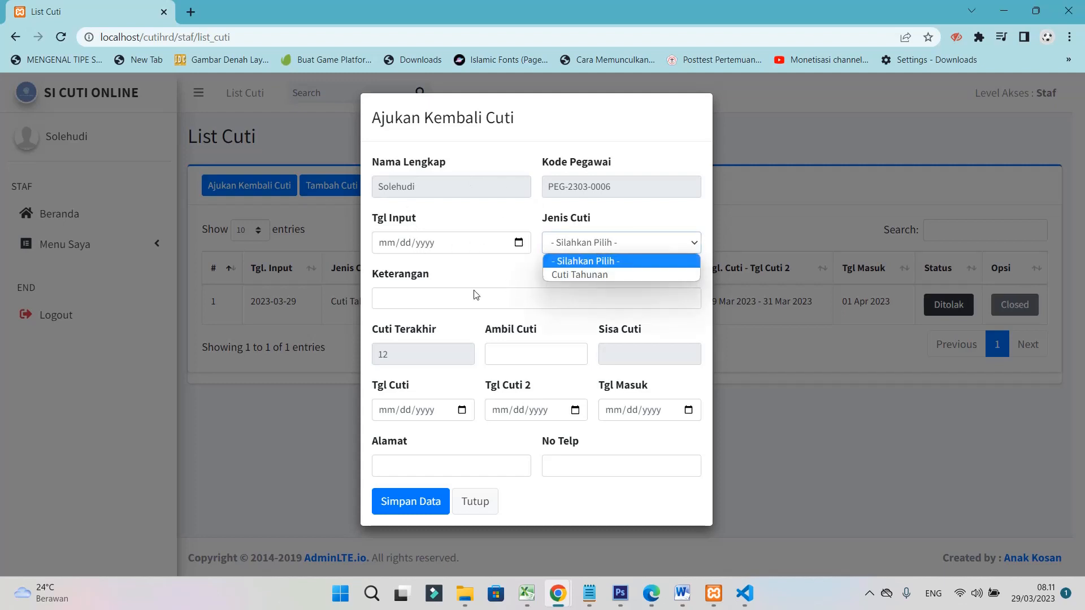
left_click(442, 293)
left_click(406, 355)
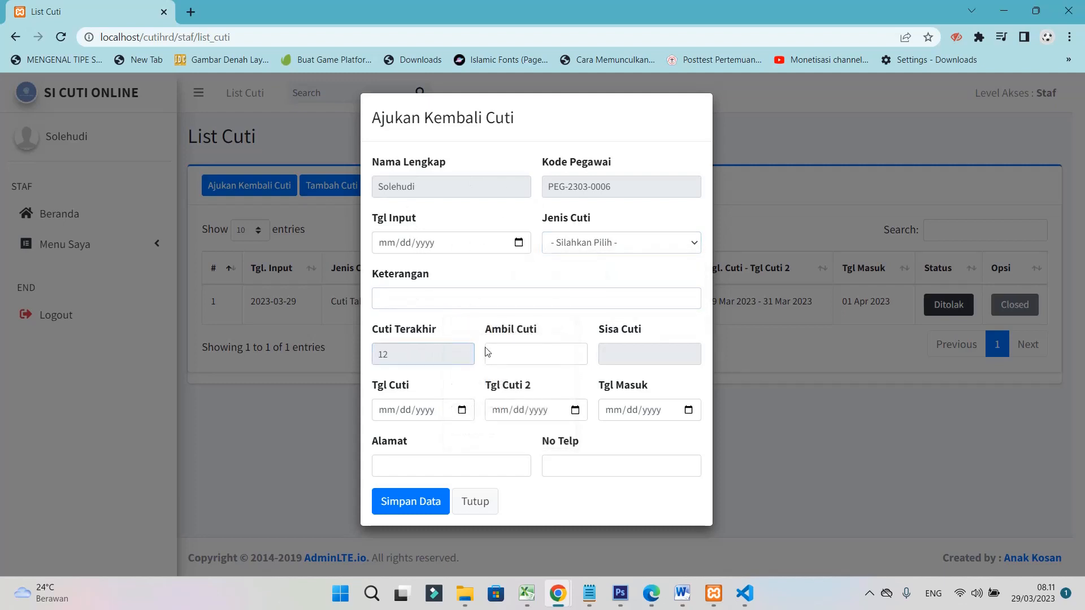
left_click(529, 354)
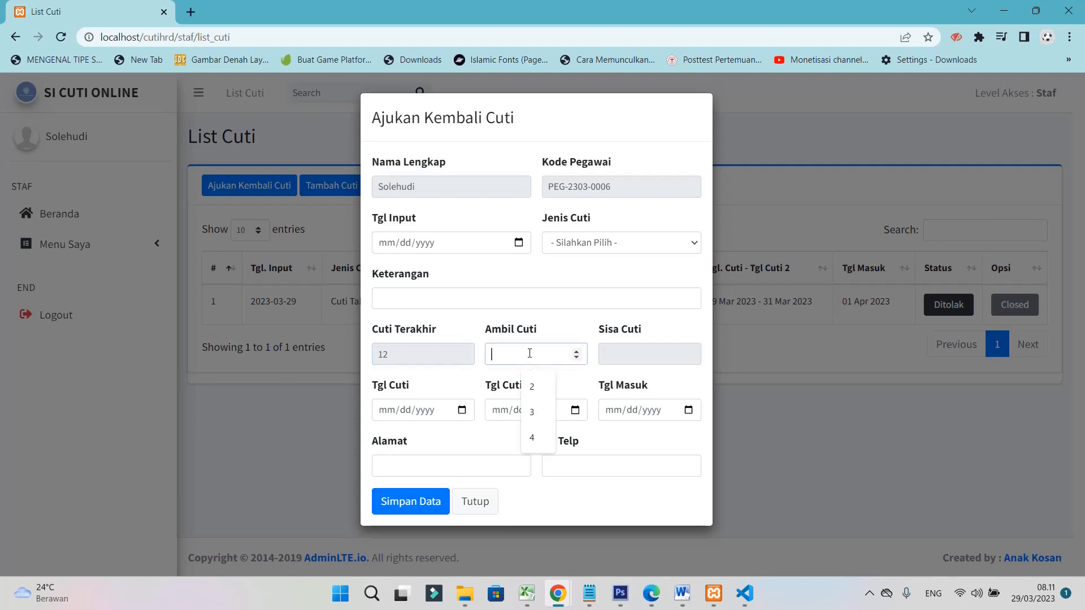
left_click(531, 411)
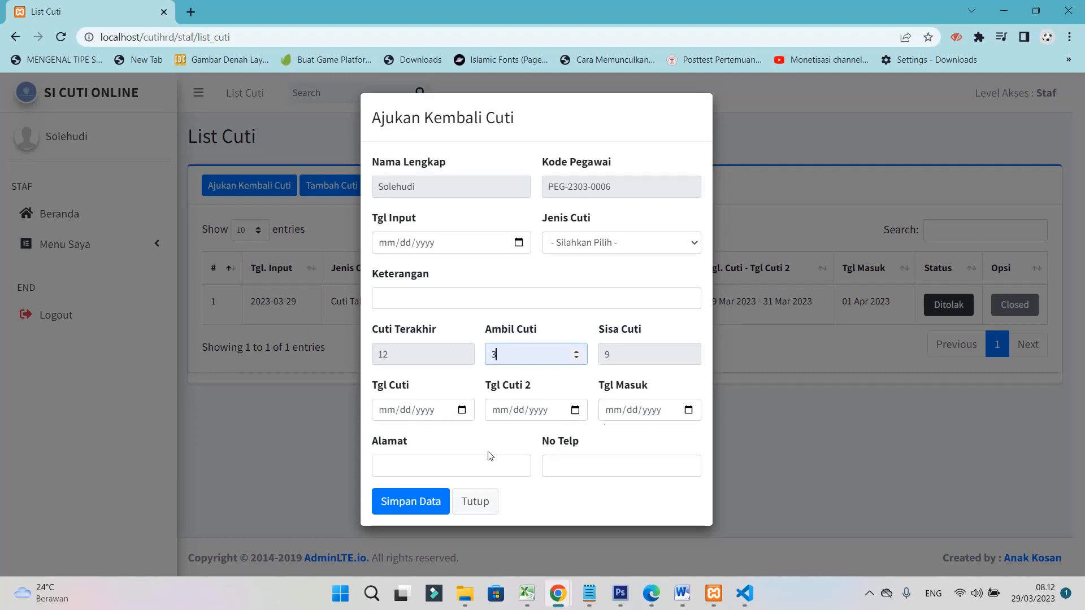
left_click(432, 469)
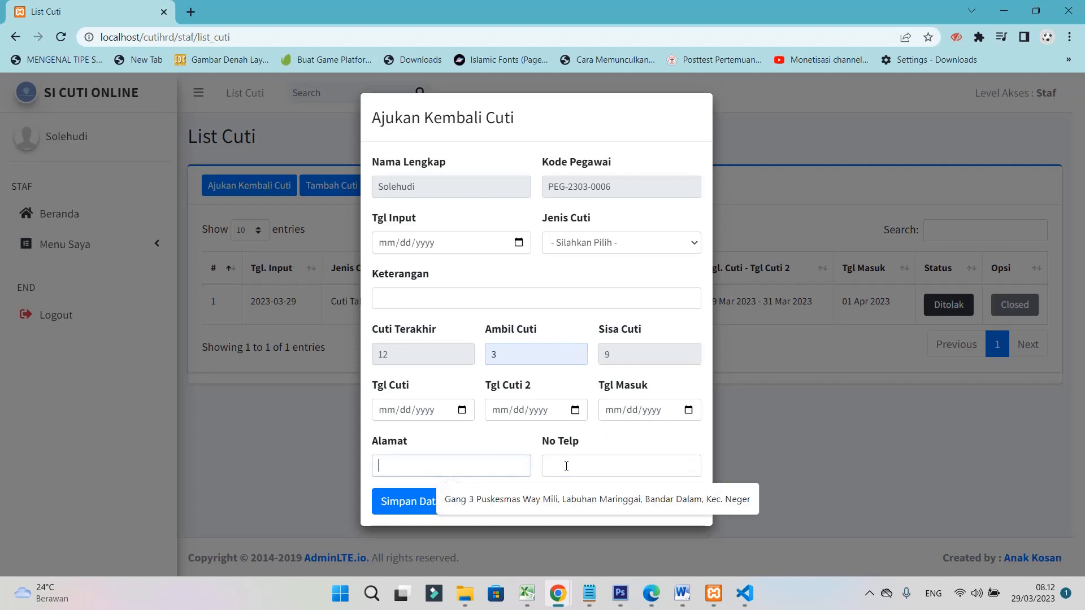
left_click(567, 465)
left_click(496, 503)
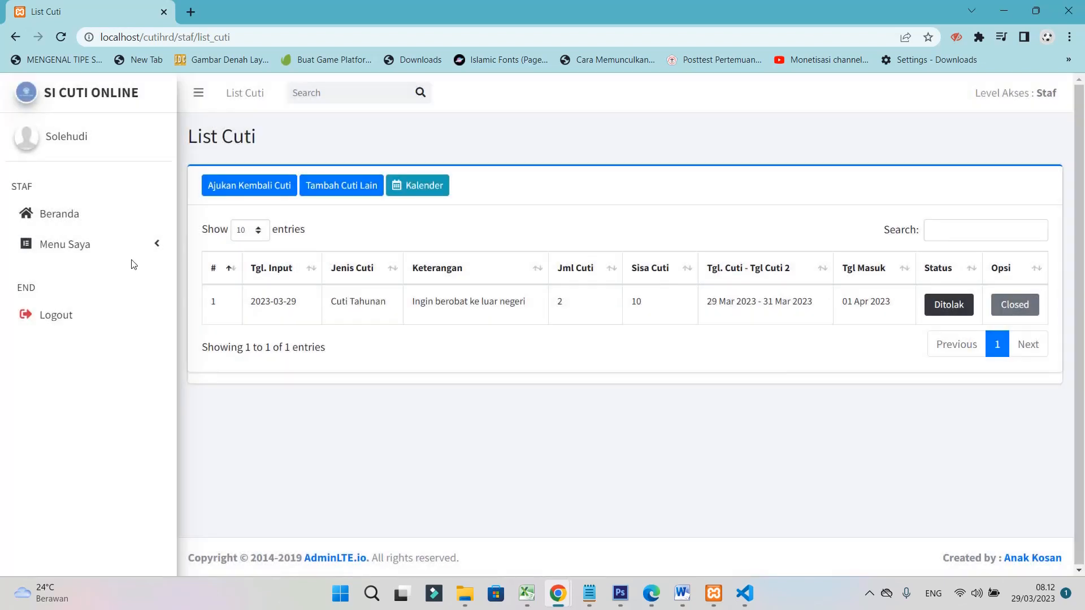
Expand Menu Saya to list Berita & Informasi, List Cuti and List Cuti Lain
left_click(78, 243)
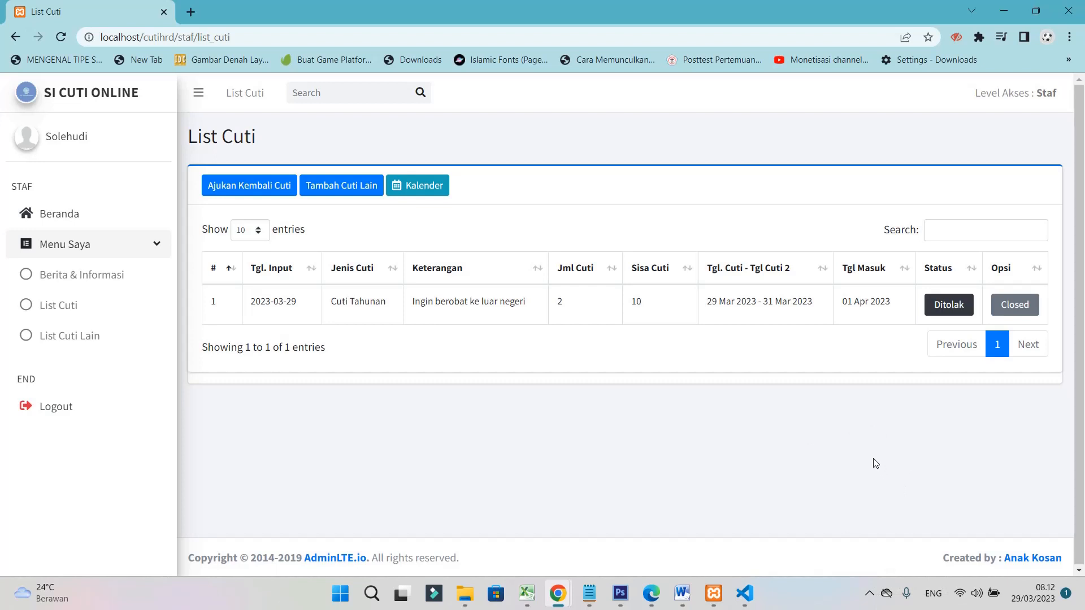
left_click(872, 595)
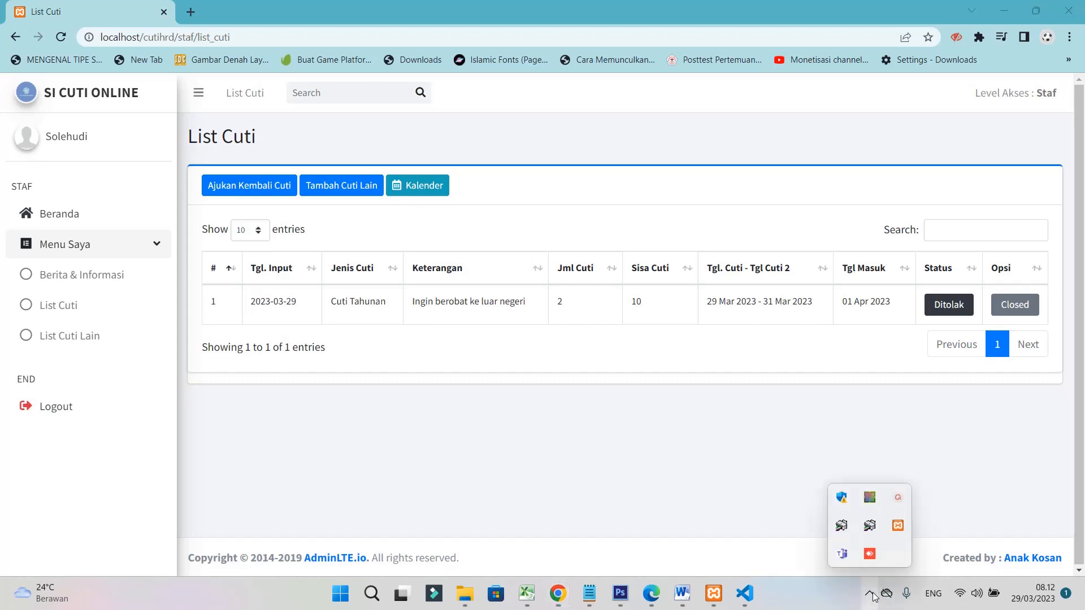
left_click(898, 499)
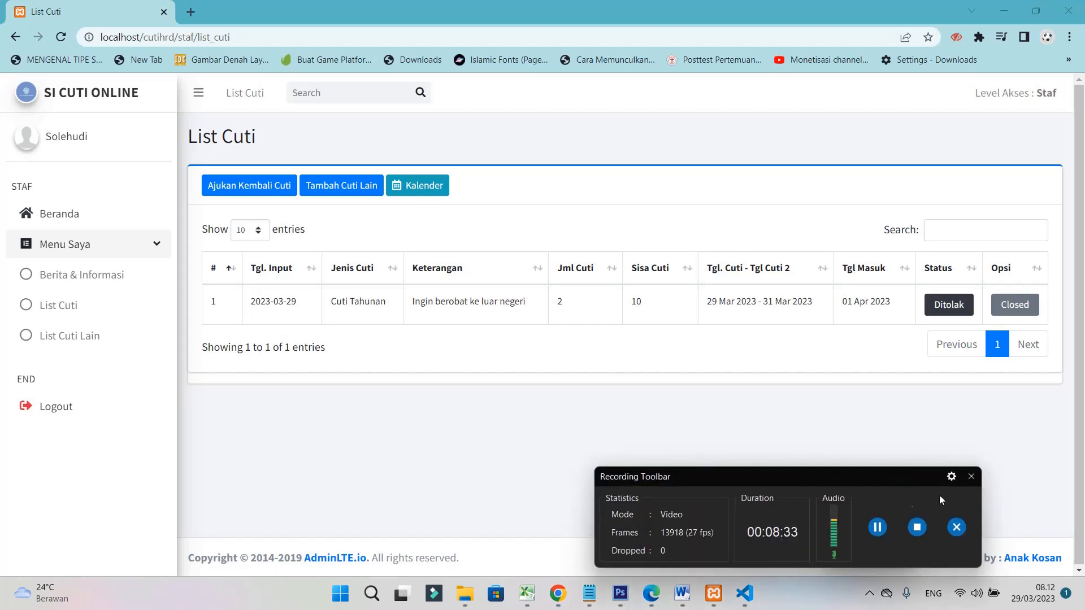